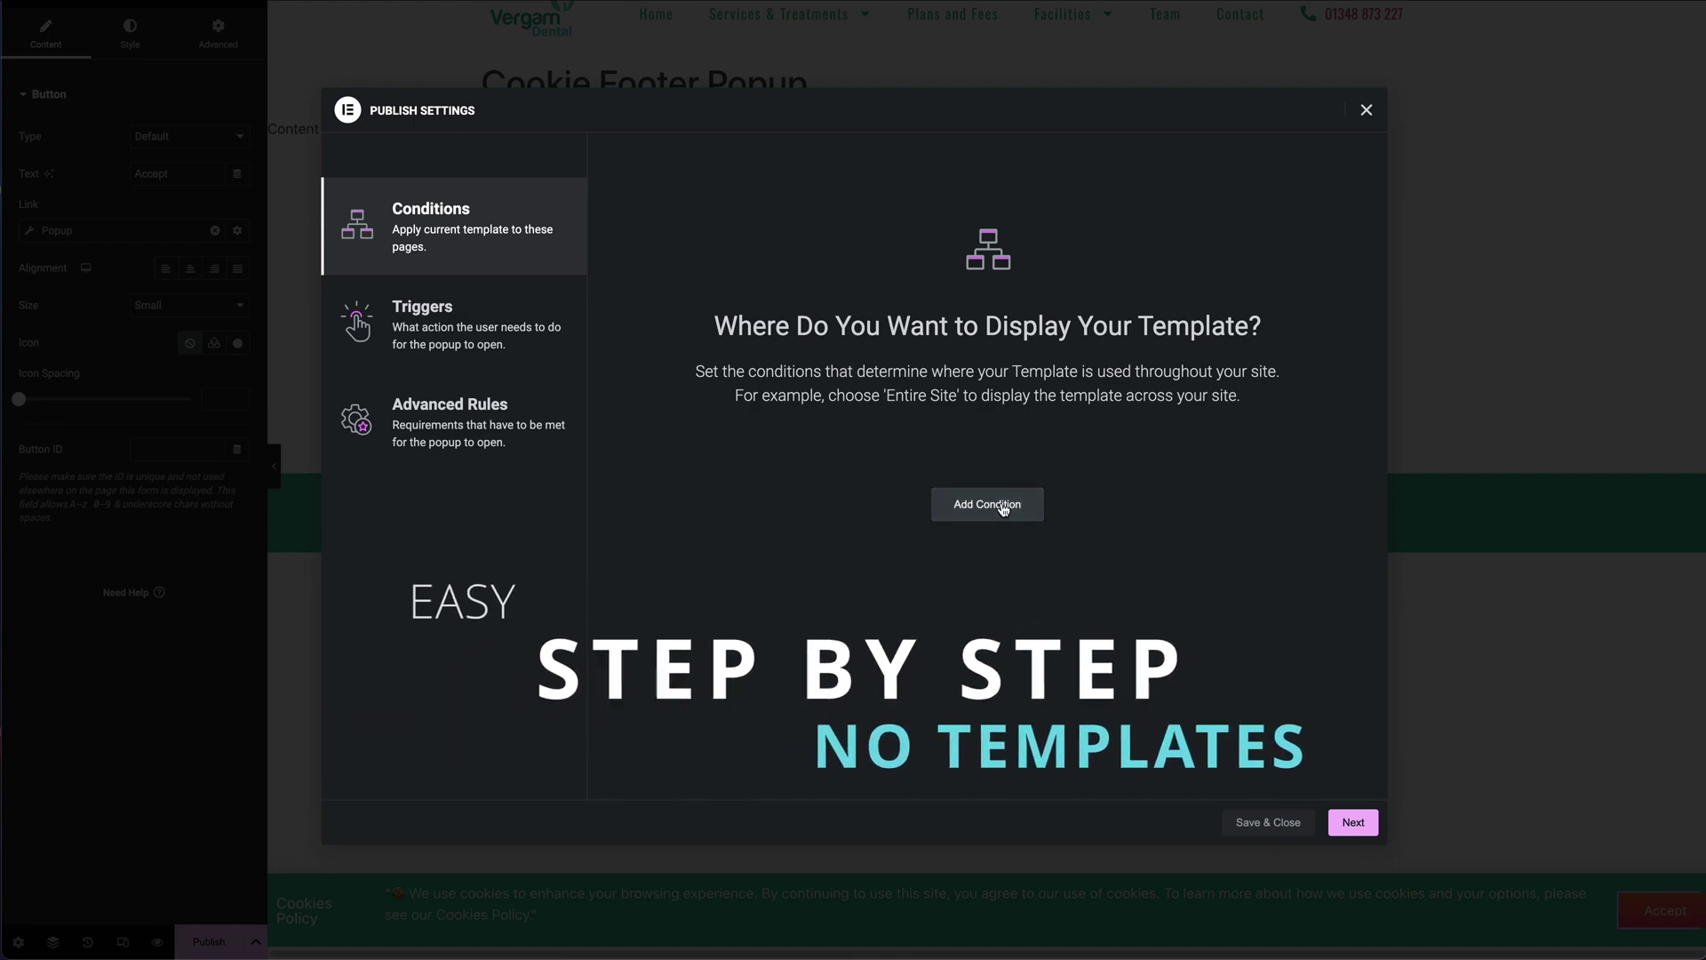
Add an Include / Entire Site display condition to the popup
{"action": "left_click", "coordinate": [1003, 508]}
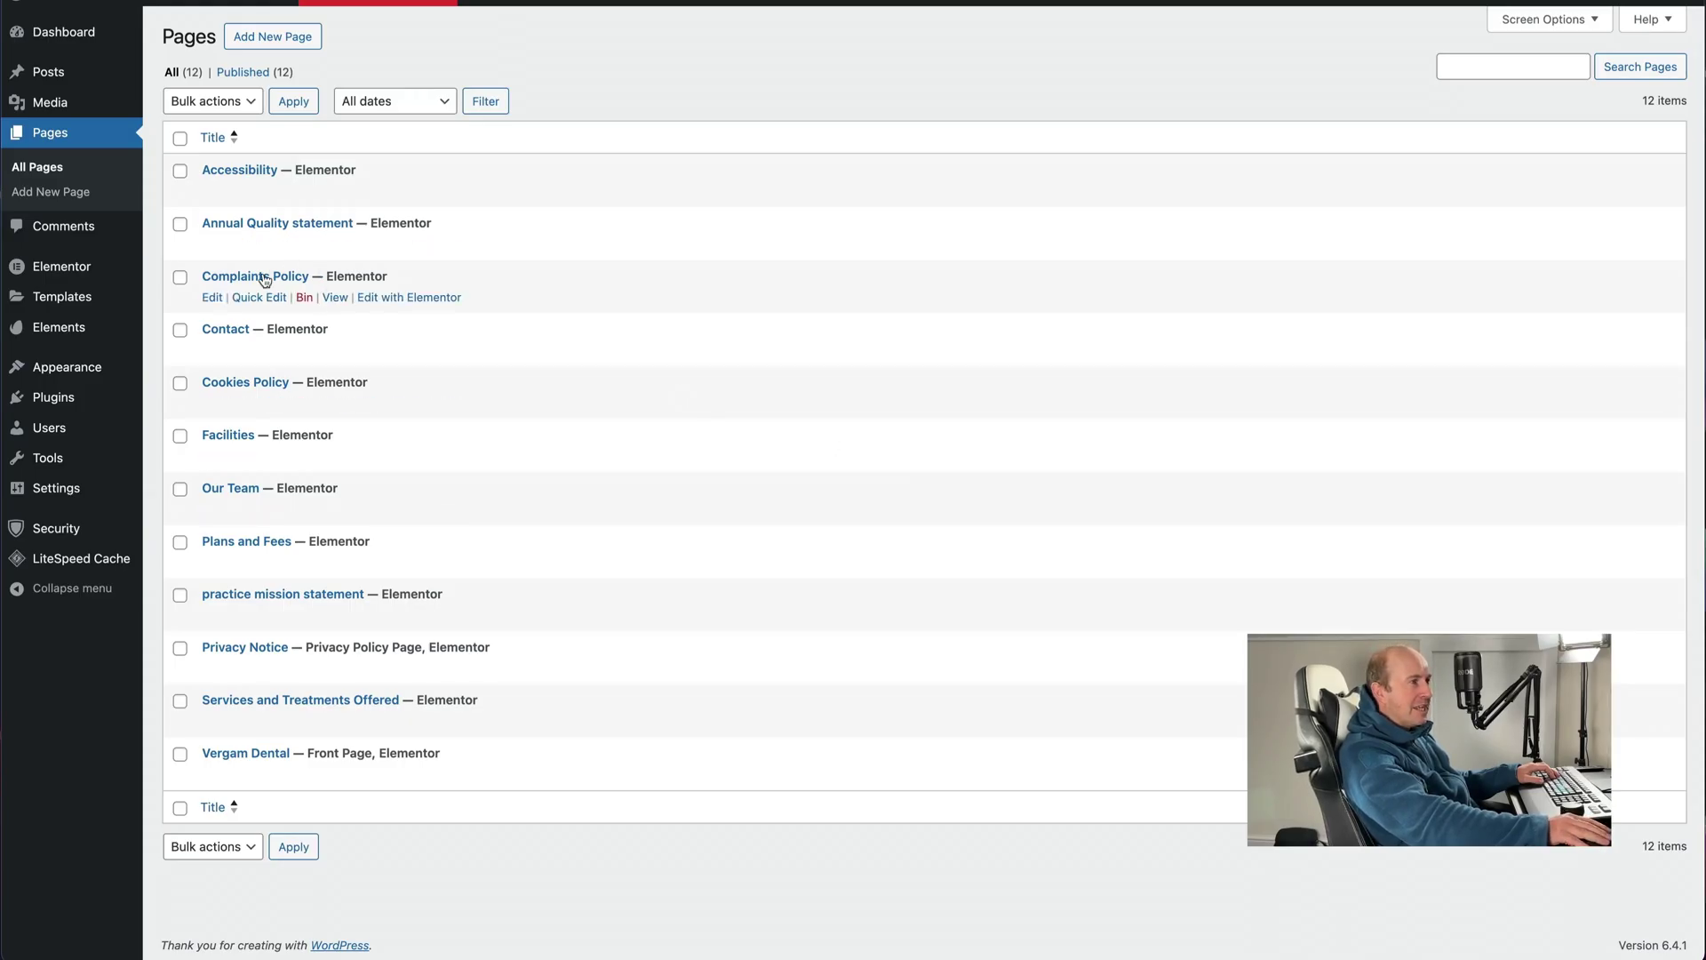
Create a new popup-type template named 'Cookie Footer Popup' under Templates > Popups
{"action": "mouse_move", "coordinate": [93, 303]}
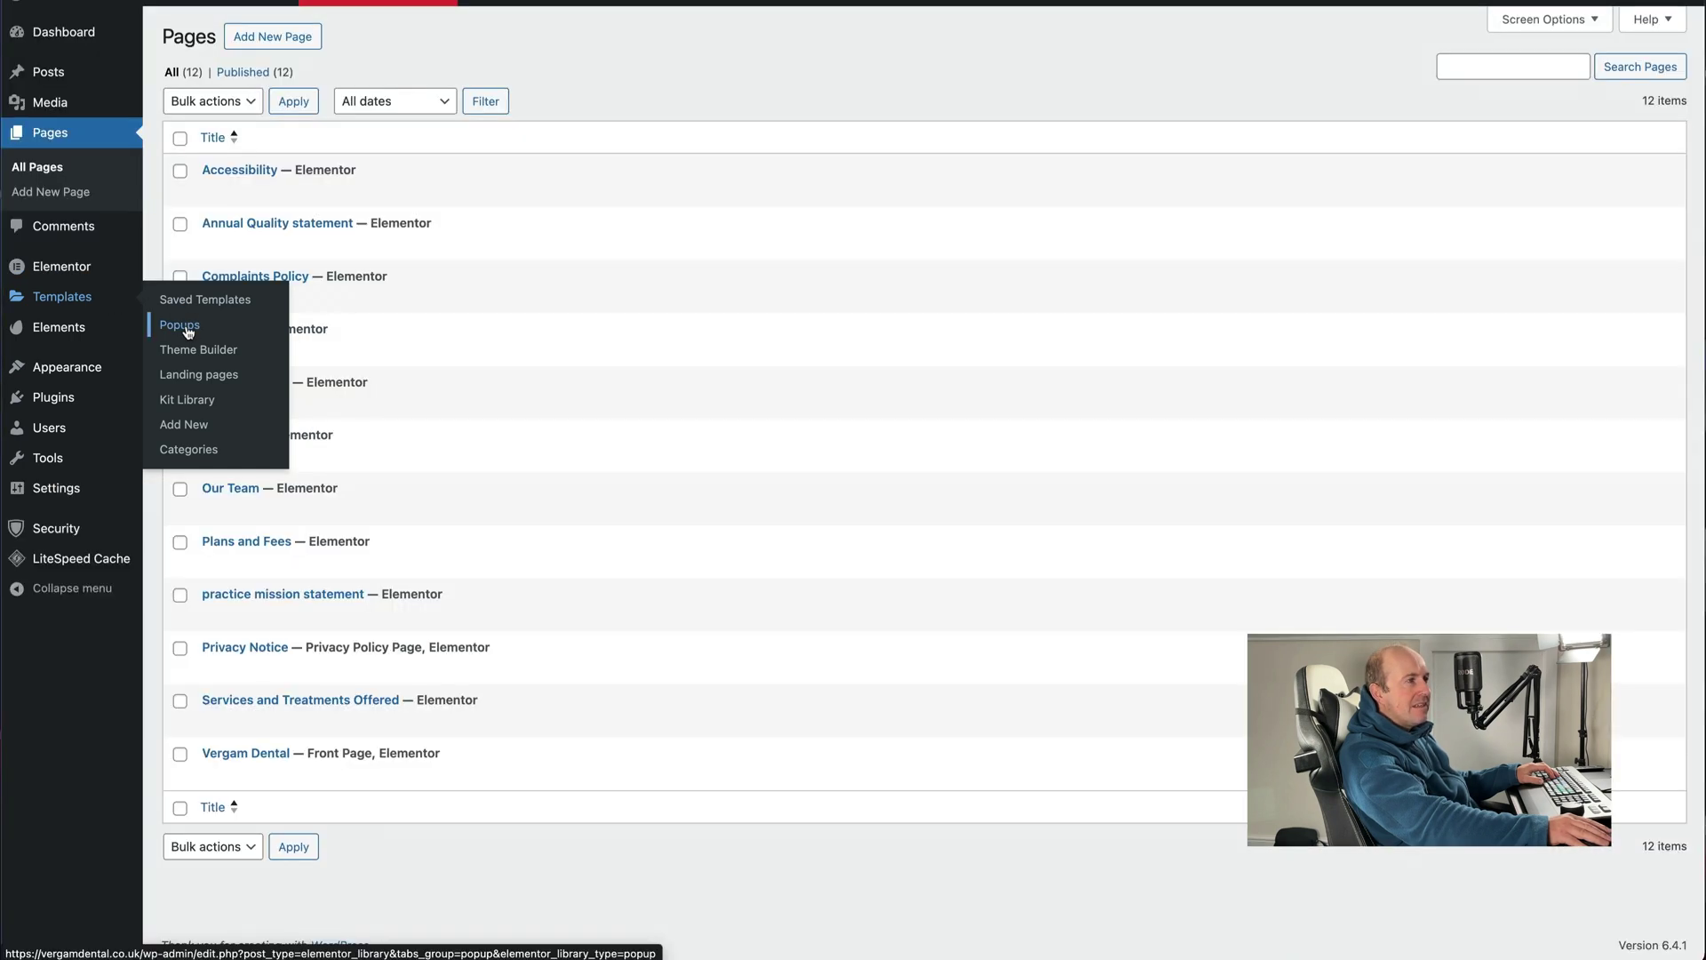
{"action": "left_click", "coordinate": [187, 332]}
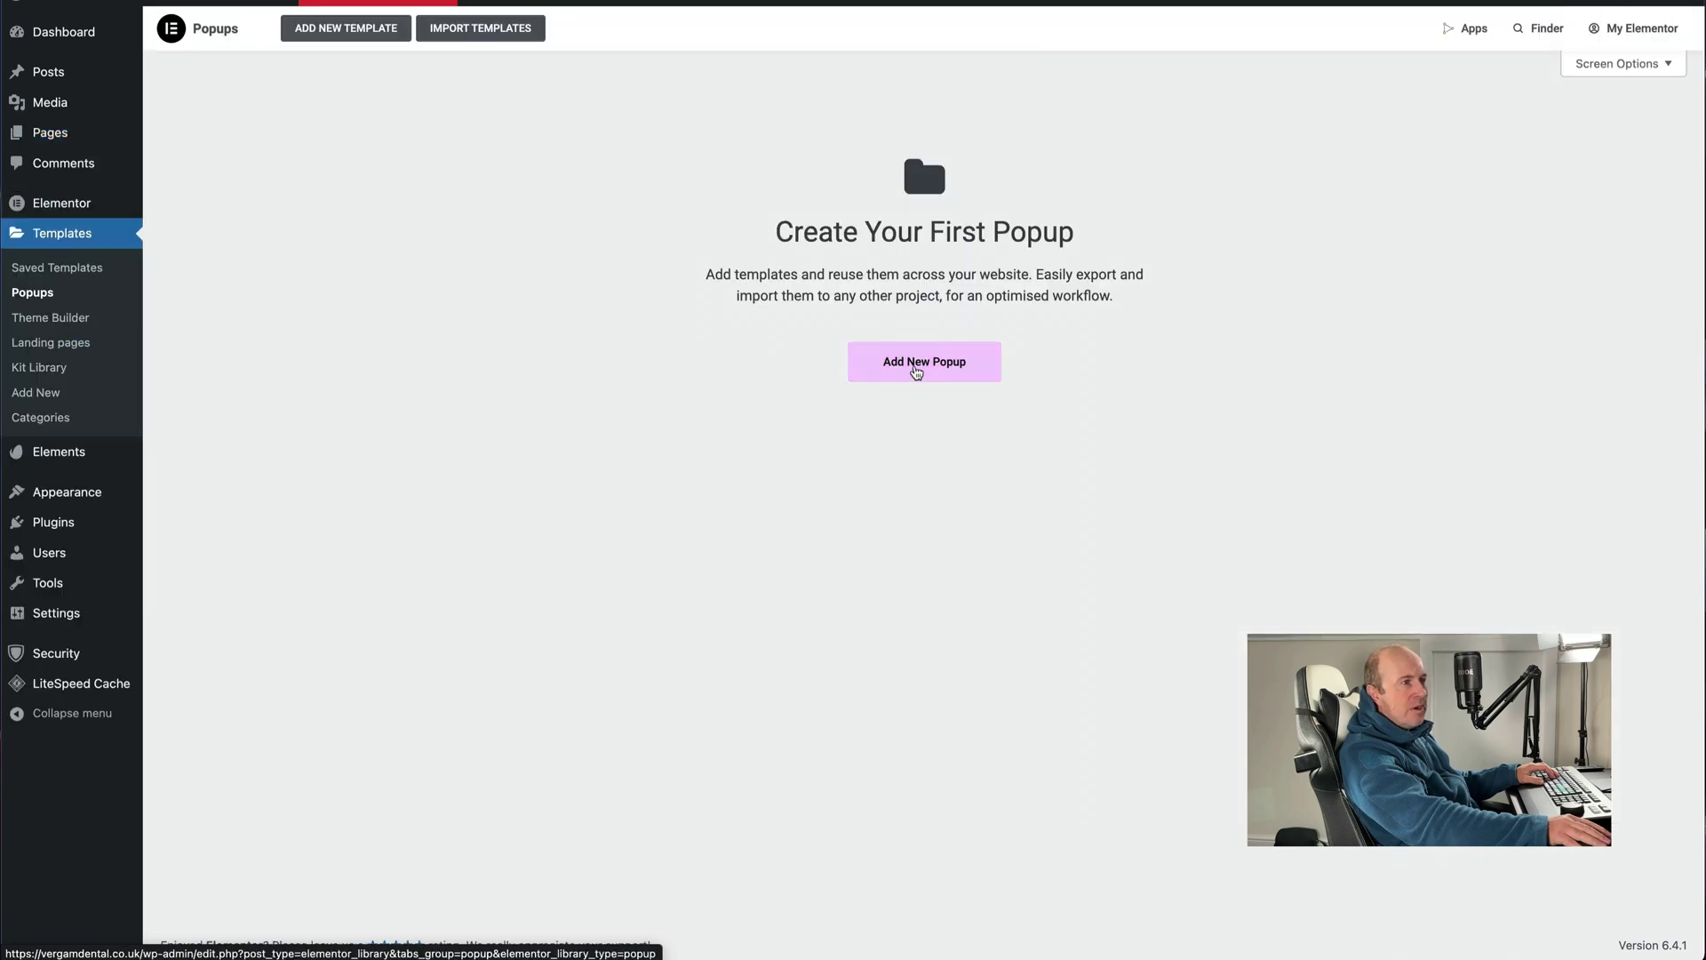
{"action": "left_click", "coordinate": [917, 372]}
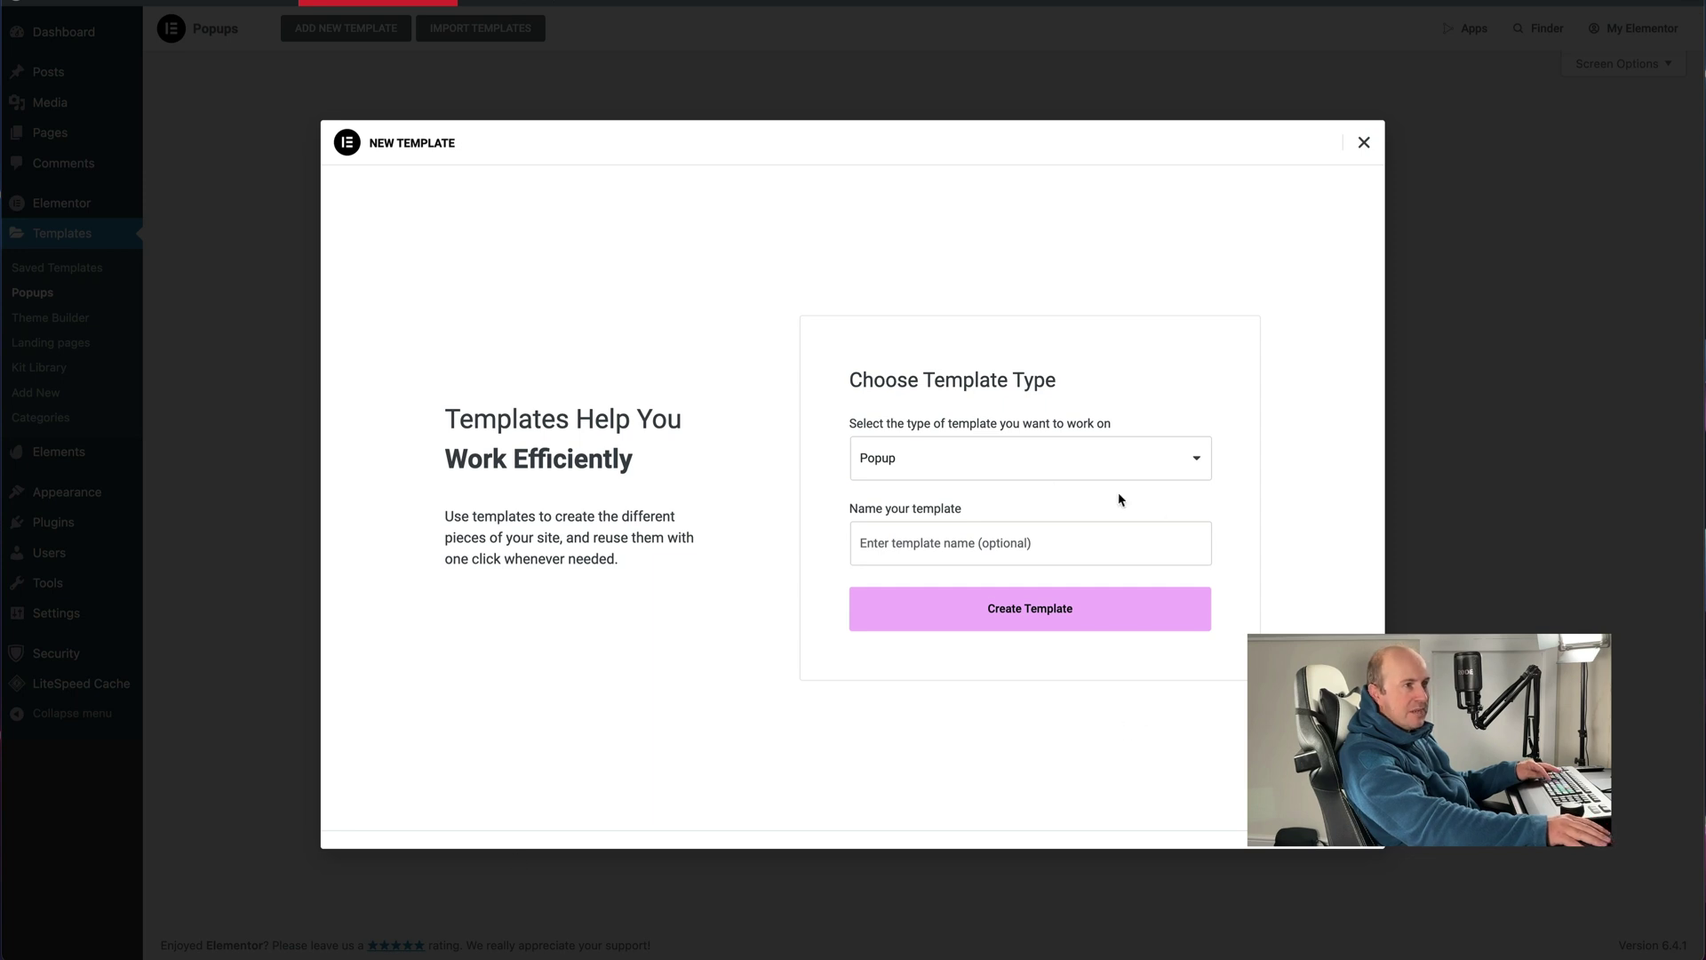
{"action": "left_click", "coordinate": [957, 540]}
{"action": "type", "text": "Cookie Footer Popup"}
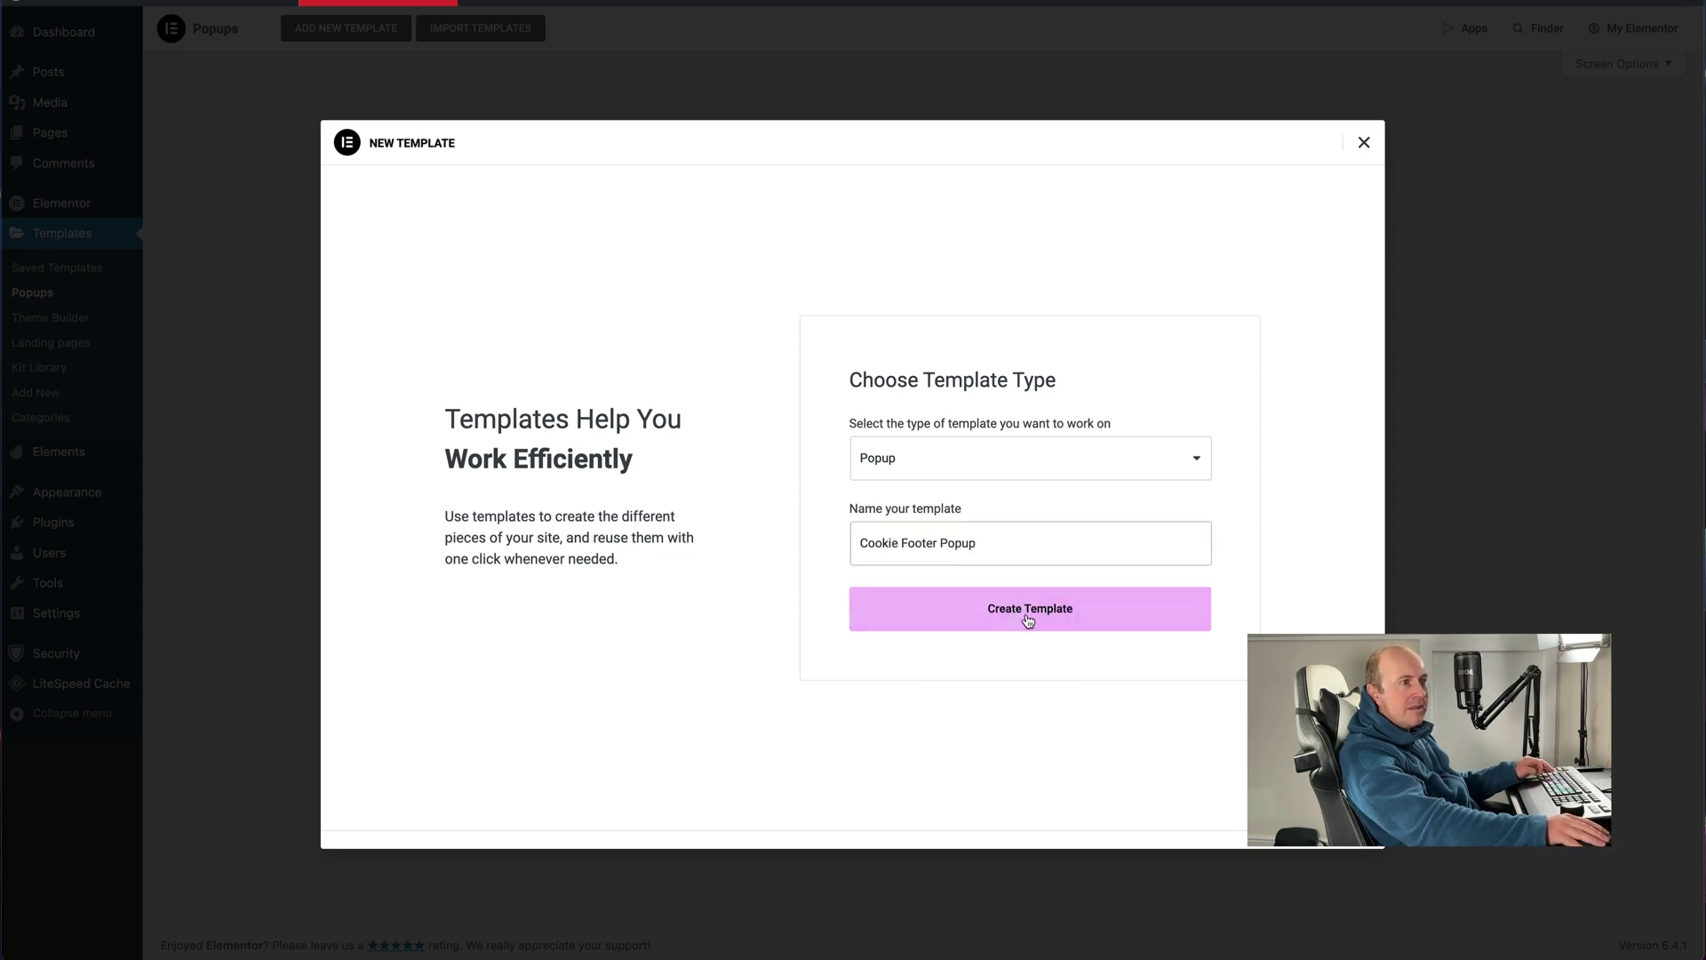
{"action": "left_click", "coordinate": [1031, 620]}
{"action": "left_click", "coordinate": [1033, 619]}
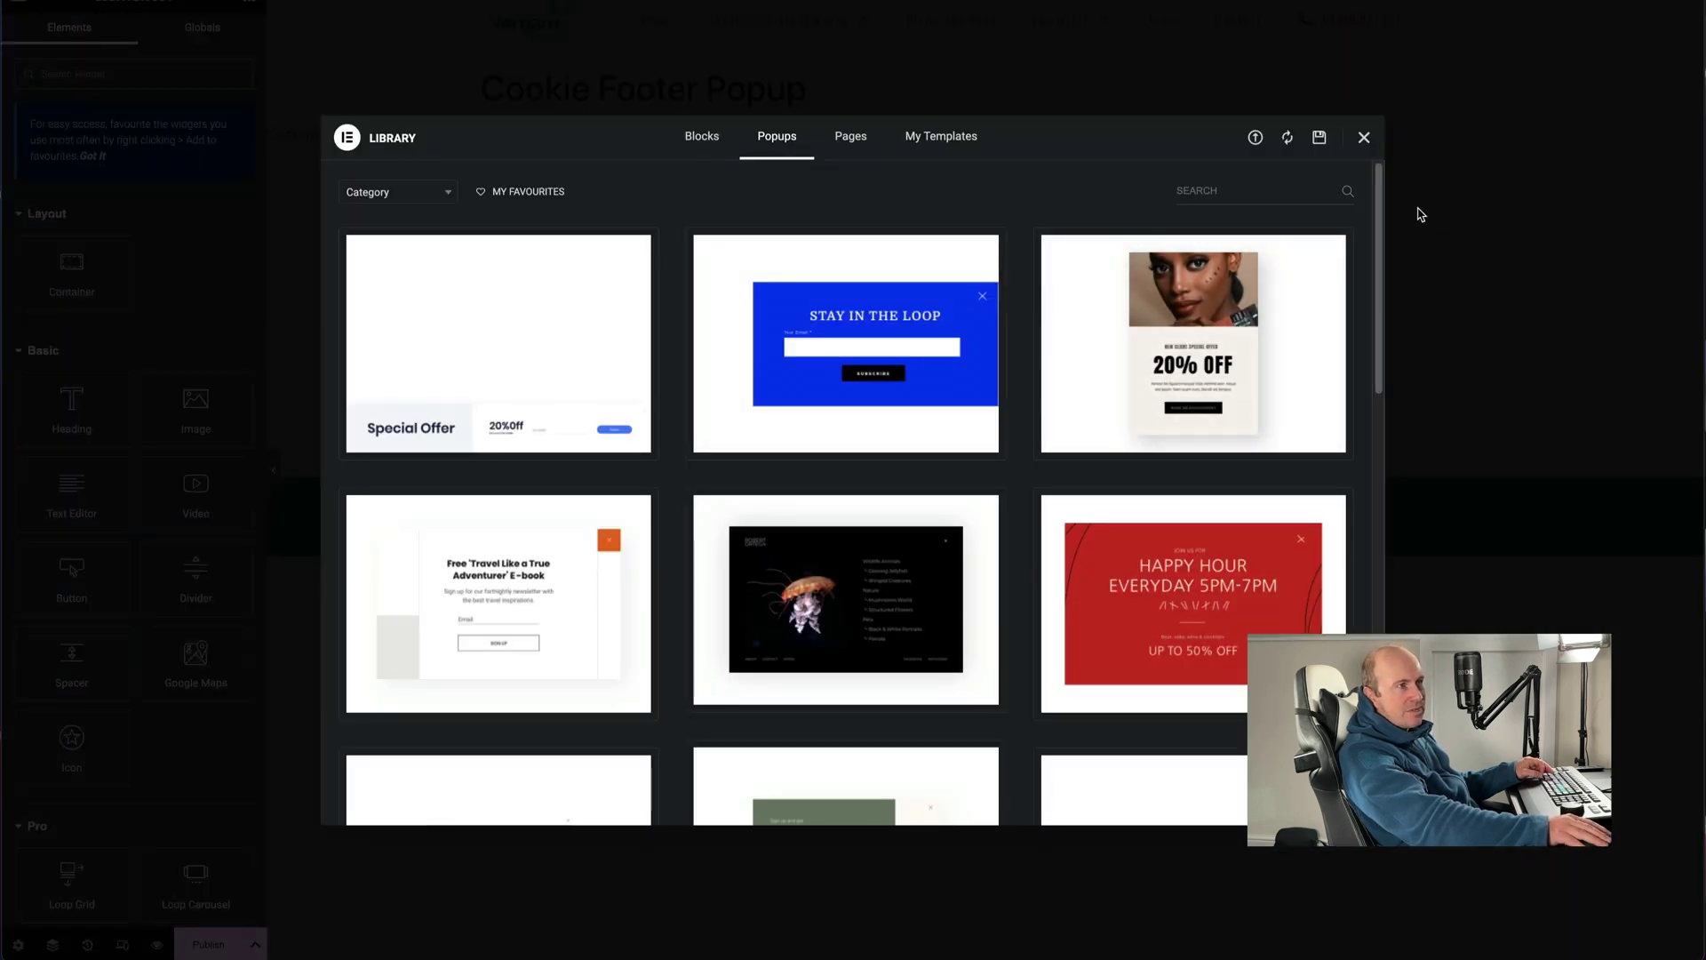
Start blank, add a single-column container, and drop in a heading reading 'Cookies Policy'
{"action": "left_click", "coordinate": [1364, 139]}
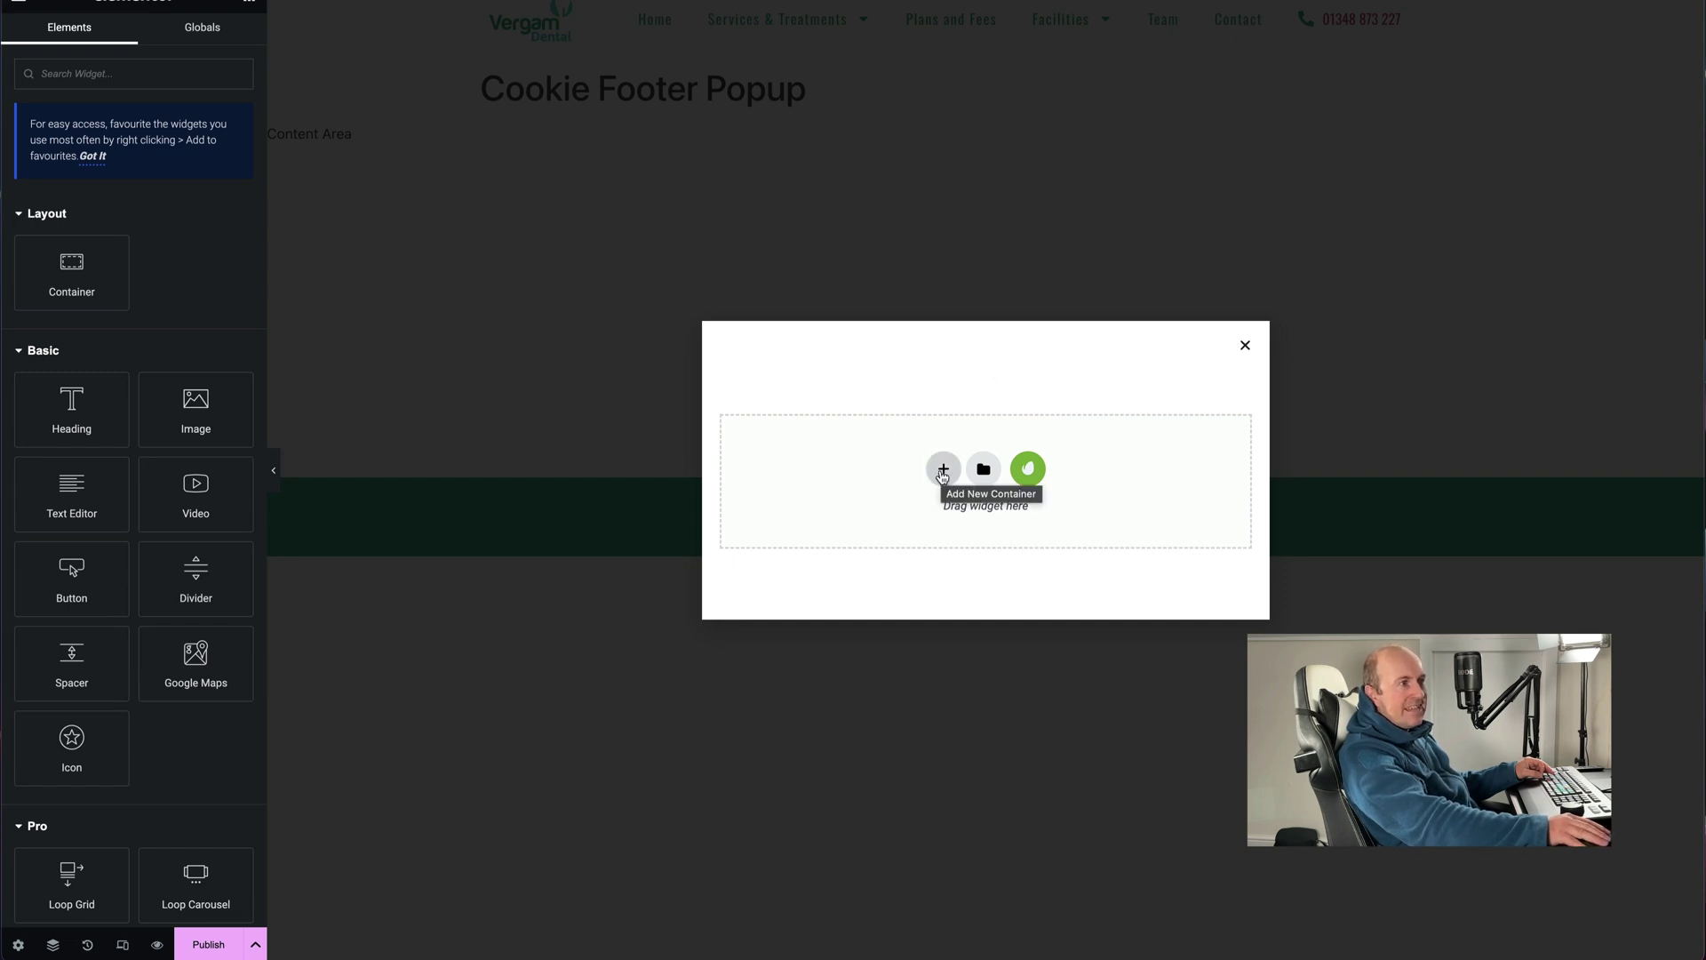
{"action": "left_click", "coordinate": [943, 472]}
{"action": "left_click", "coordinate": [814, 448]}
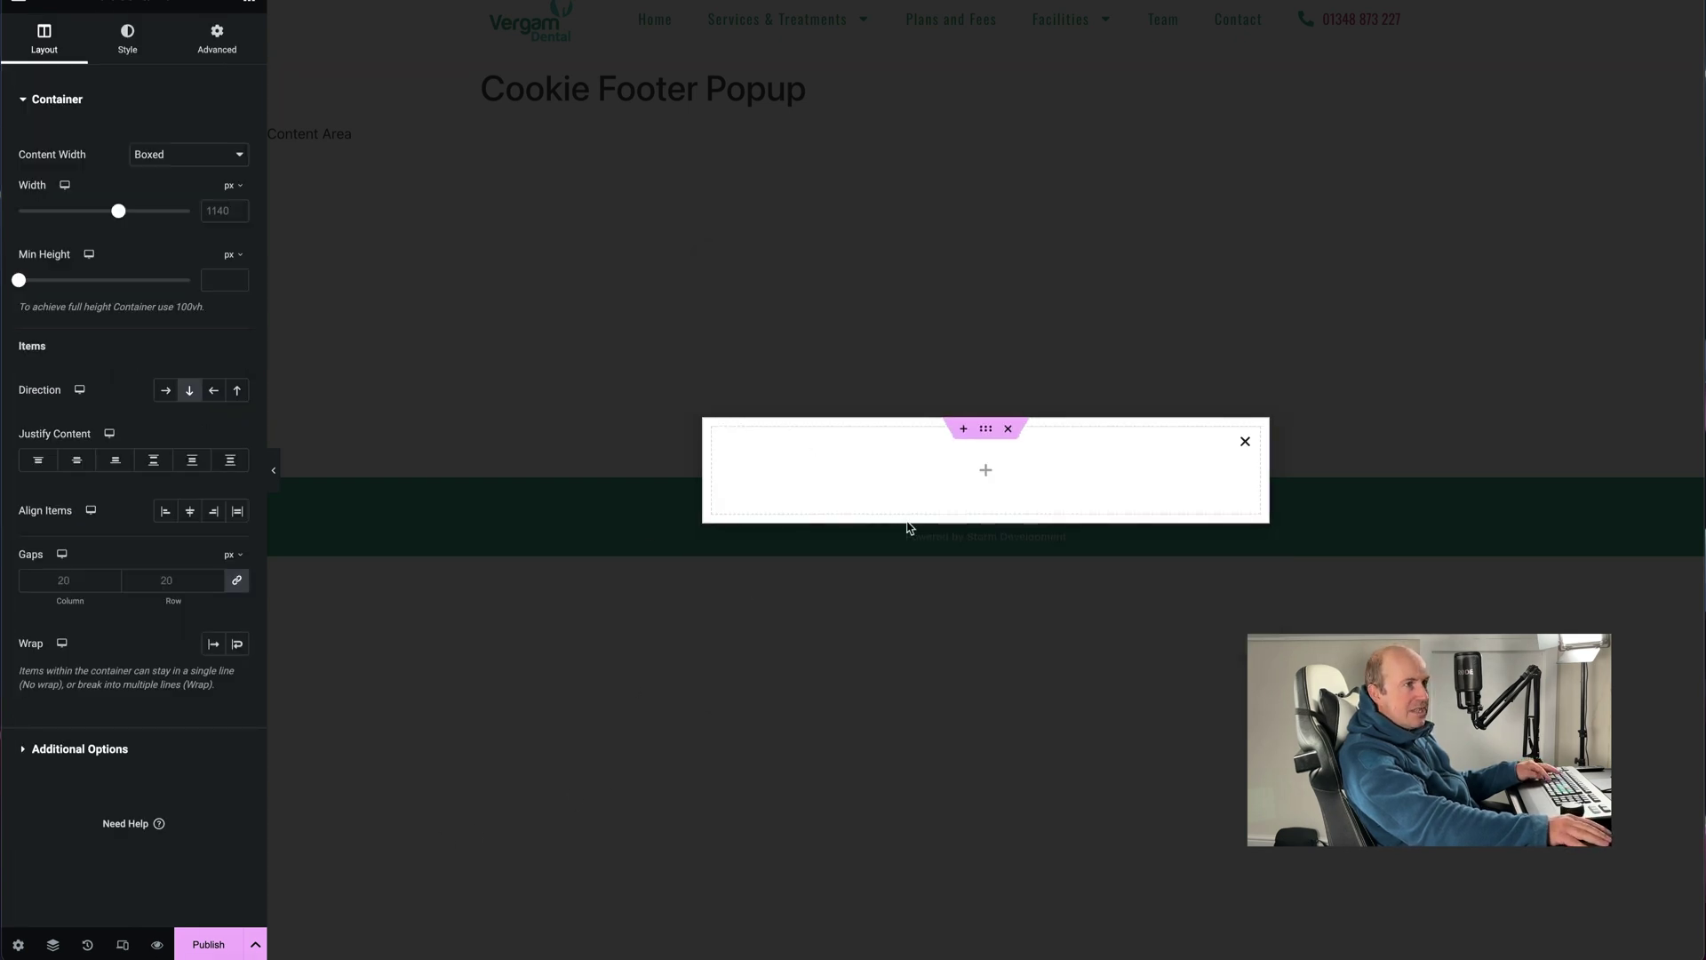
{"action": "left_click", "coordinate": [985, 477]}
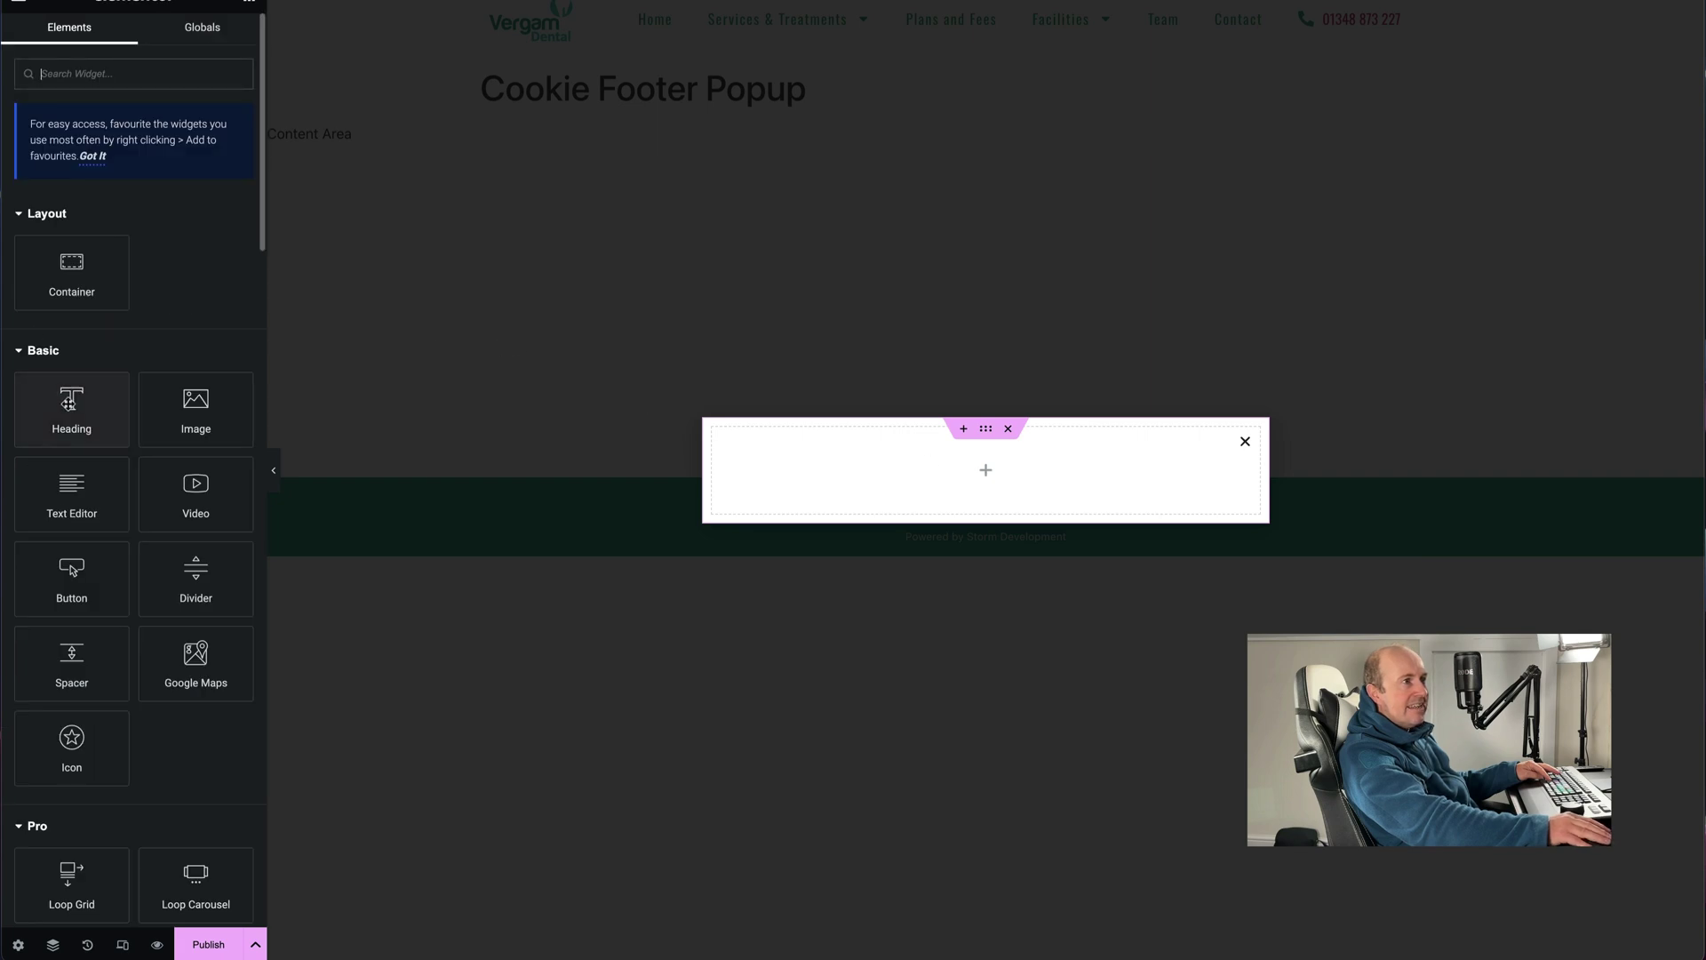
{"action": "left_click_drag", "start_coordinate": [71, 409], "coordinate": [862, 465]}
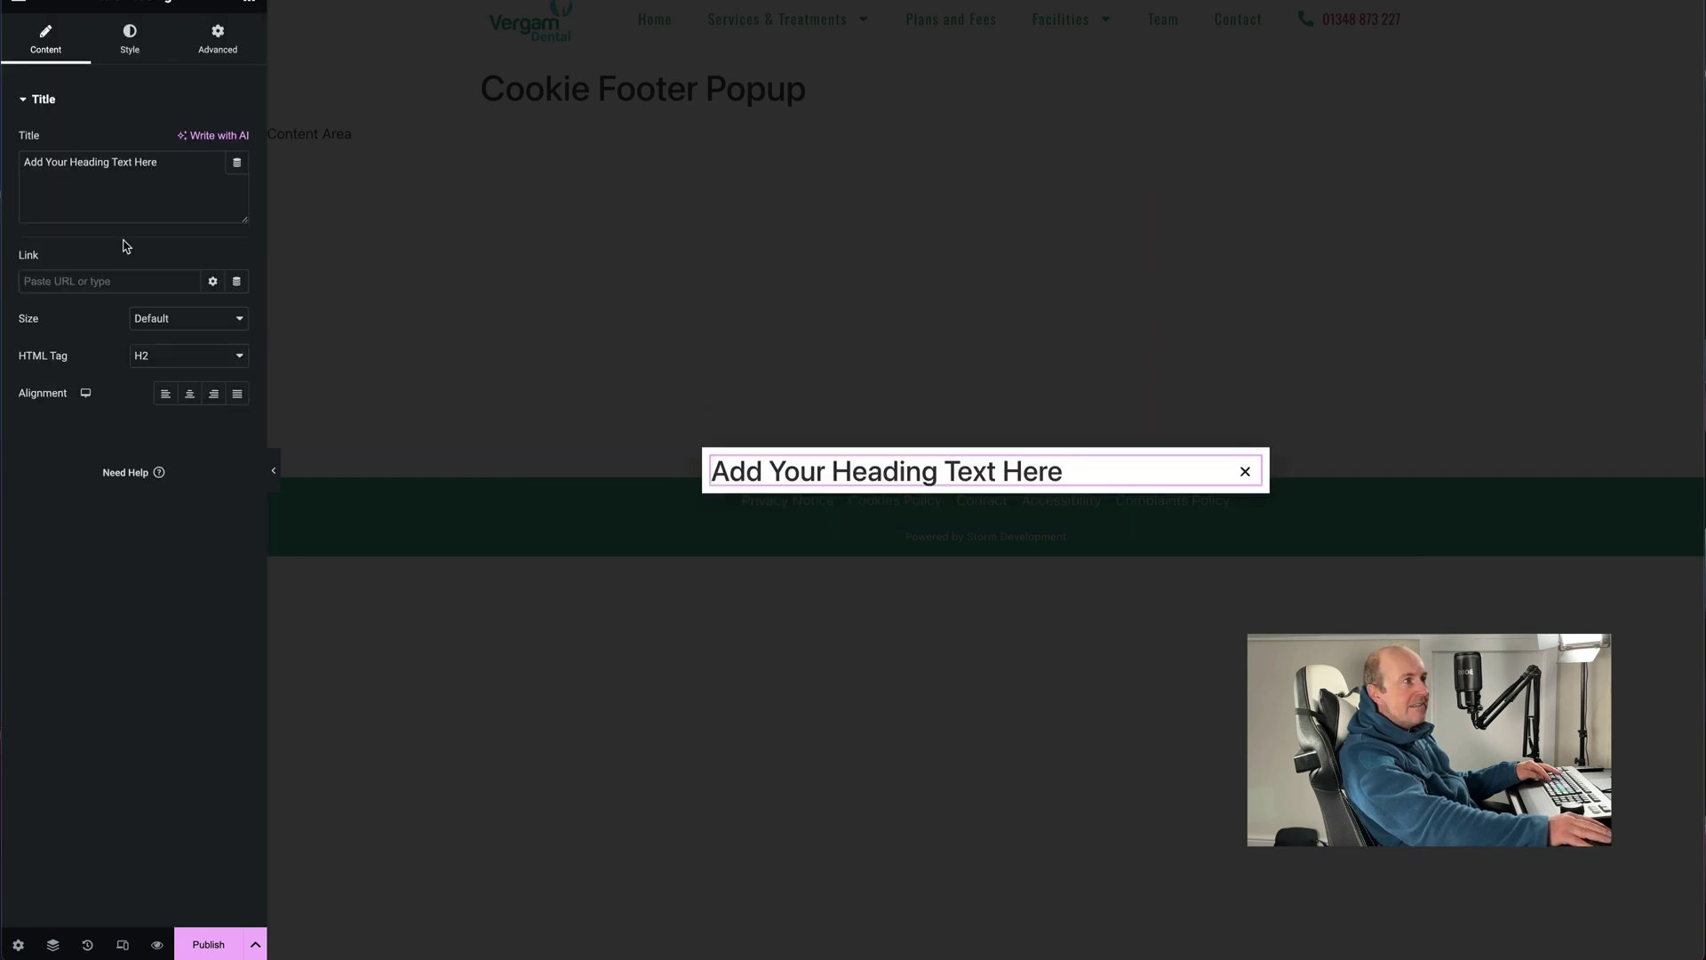
{"action": "triple_click", "coordinate": [156, 162]}
{"action": "type", "text": "Cookies Policy"}
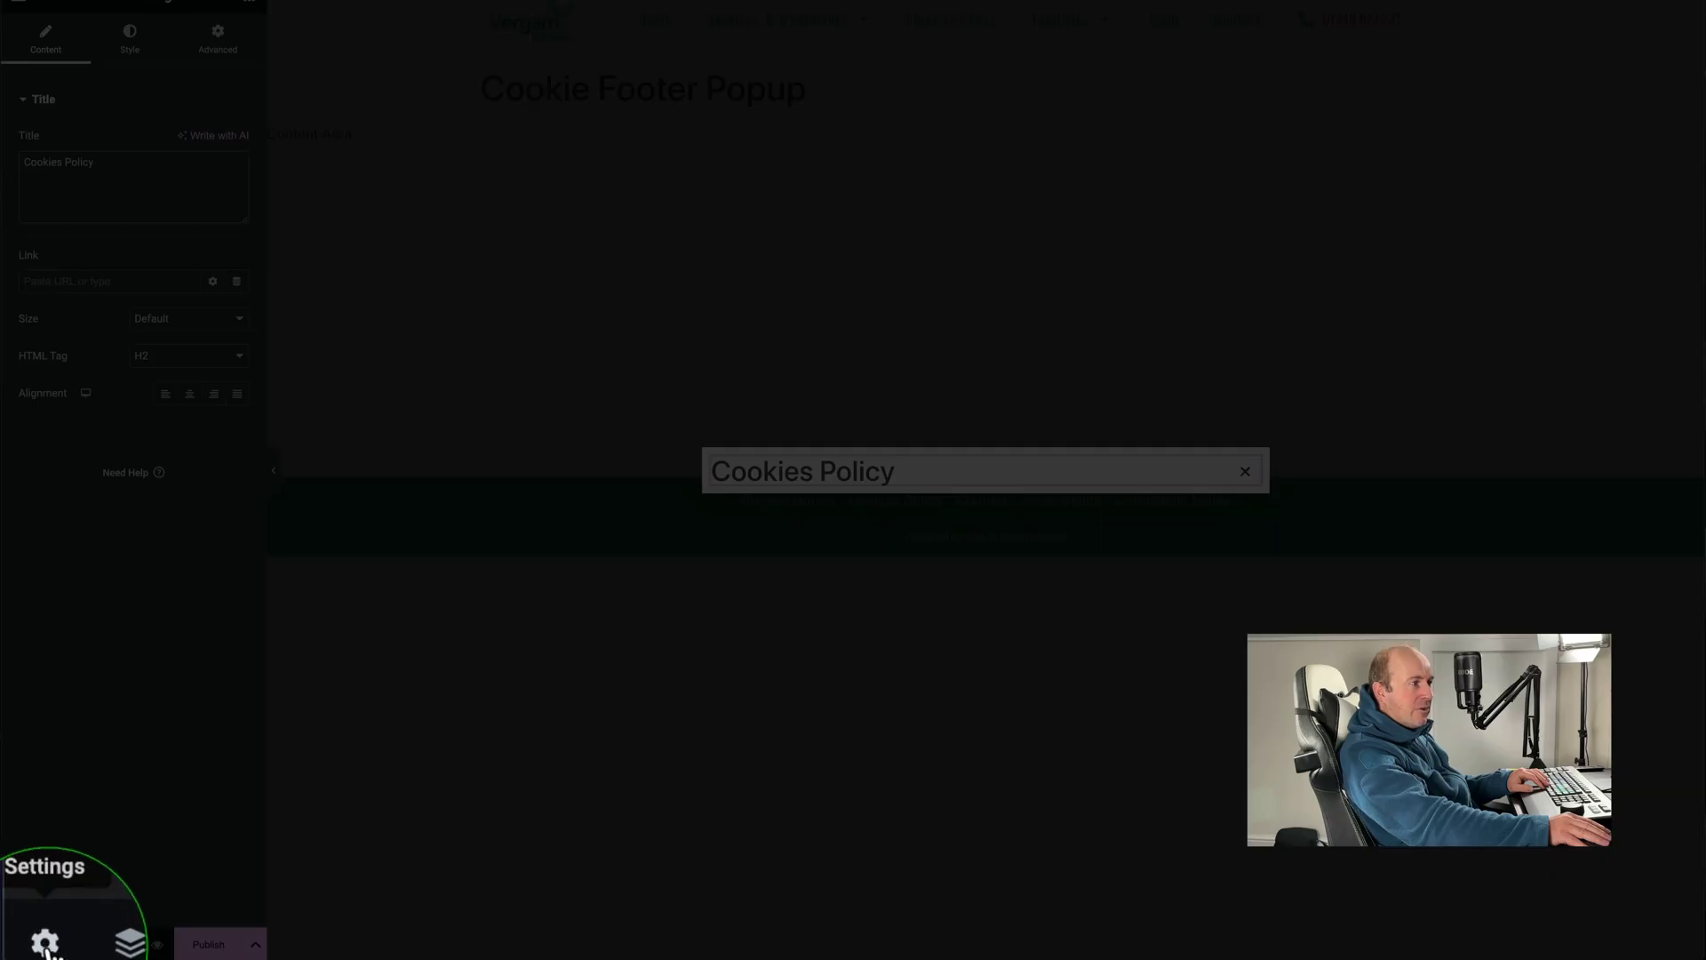
Set the popup to Bottom position and 100 vw width, and hide its overlay
{"action": "left_click", "coordinate": [18, 945]}
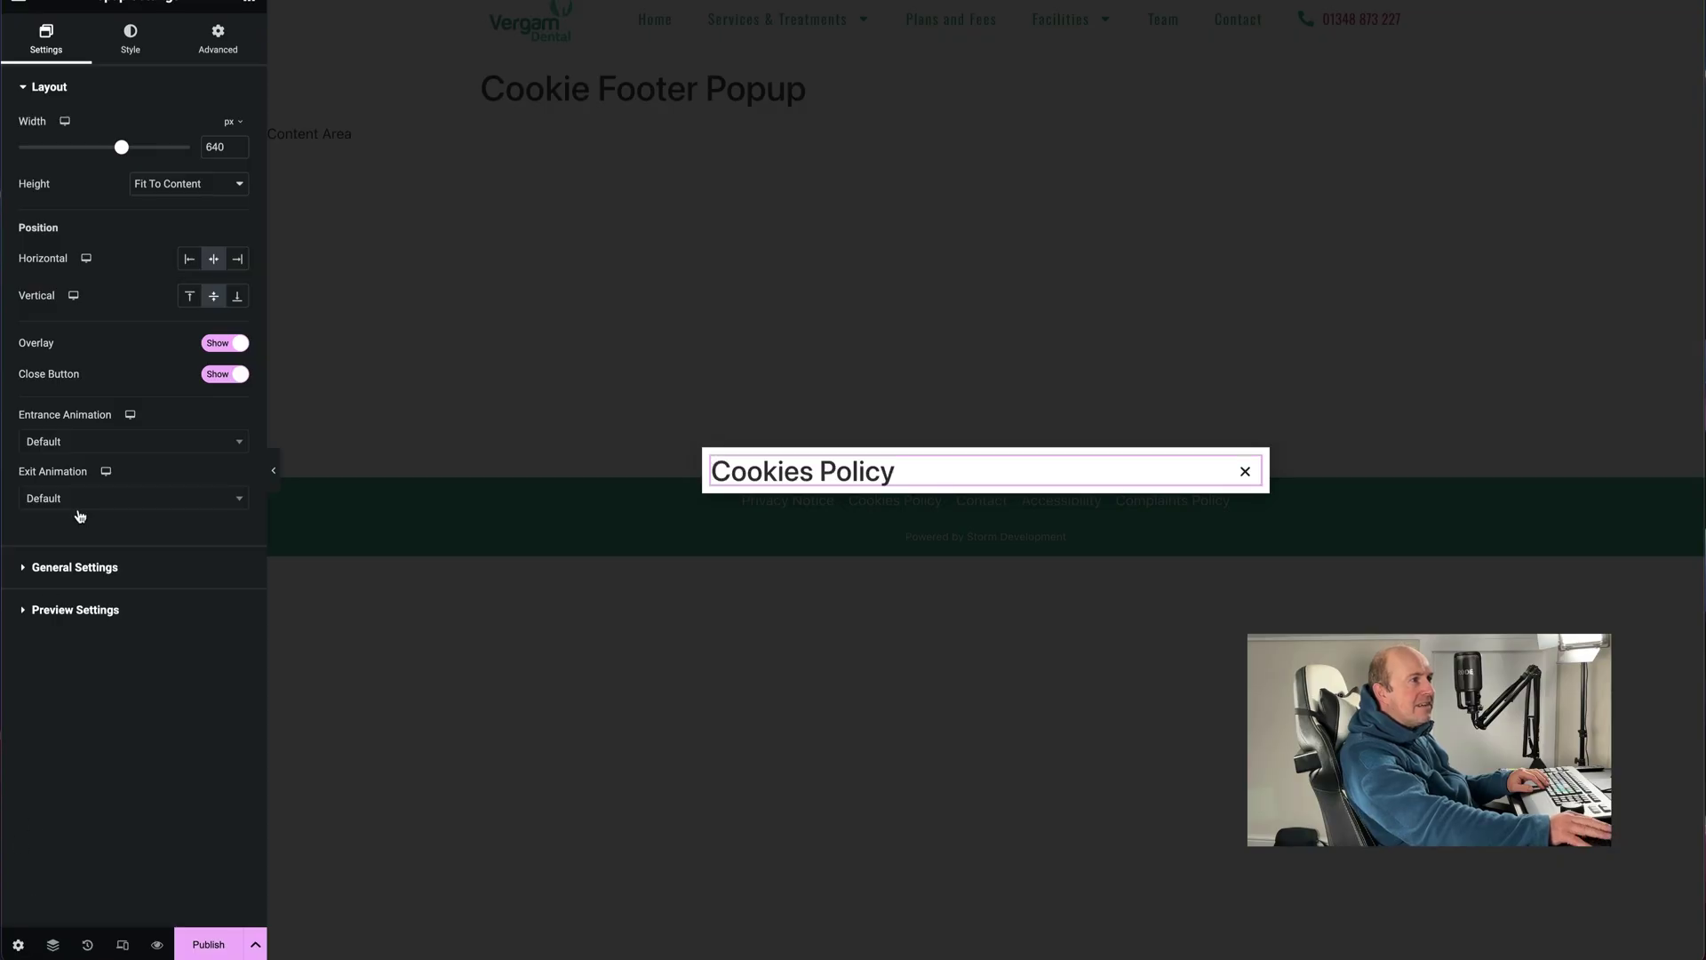
{"action": "left_click", "coordinate": [238, 298]}
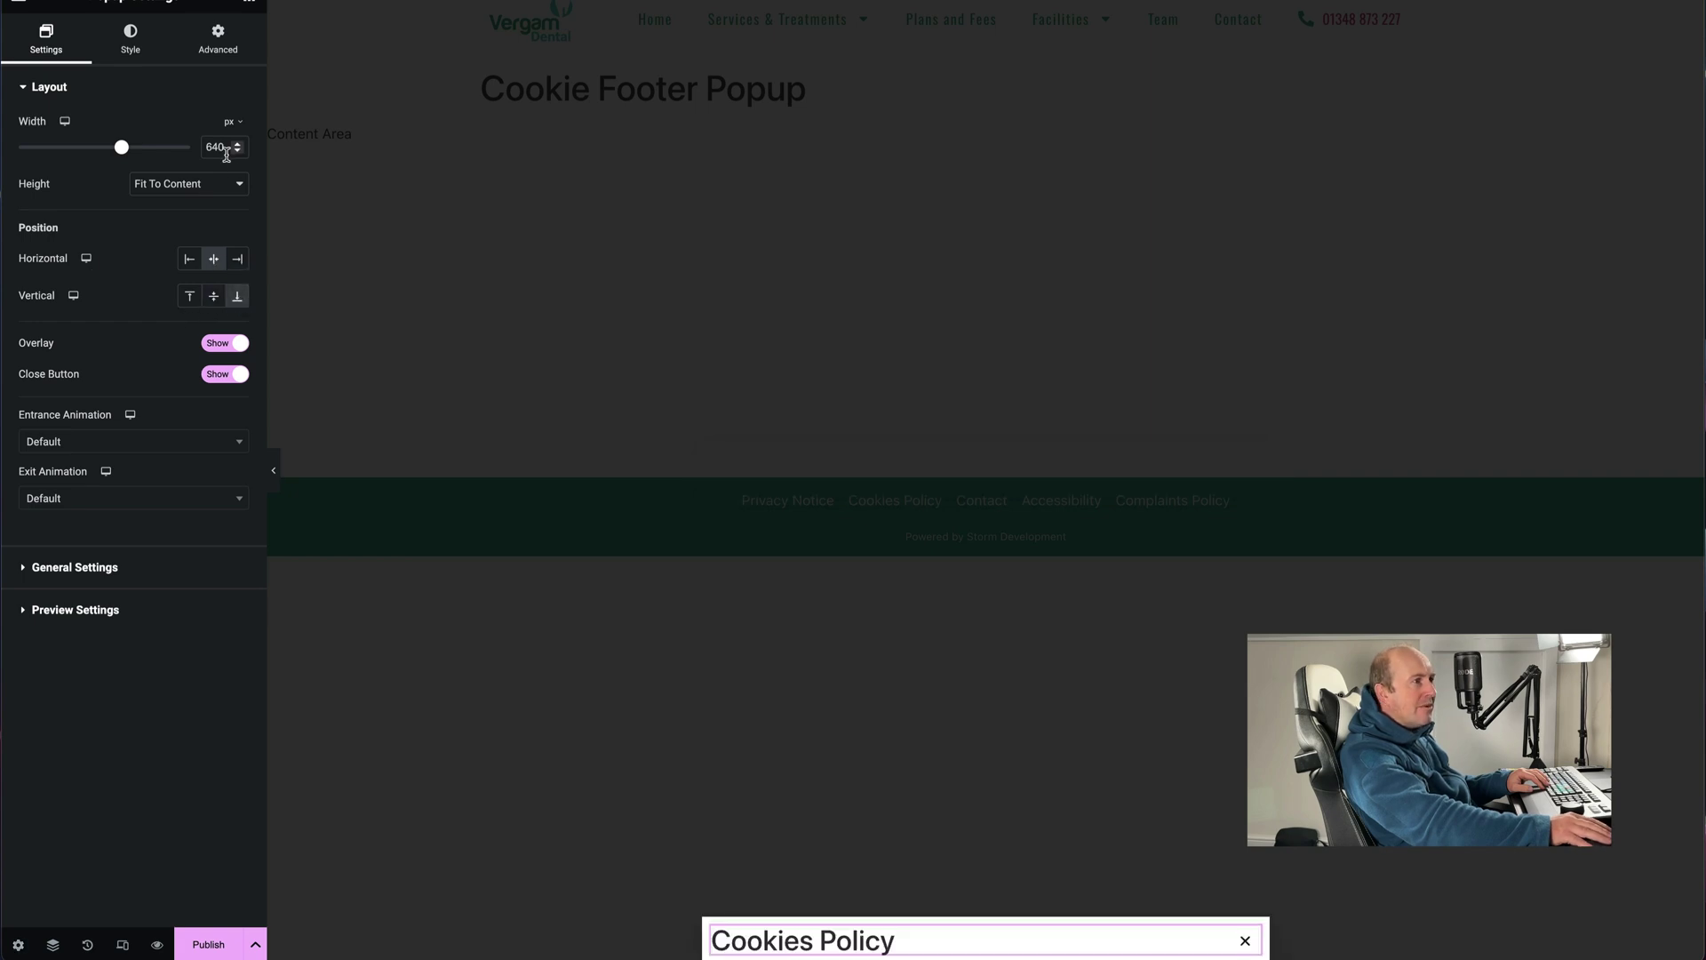
{"action": "left_click", "coordinate": [240, 126]}
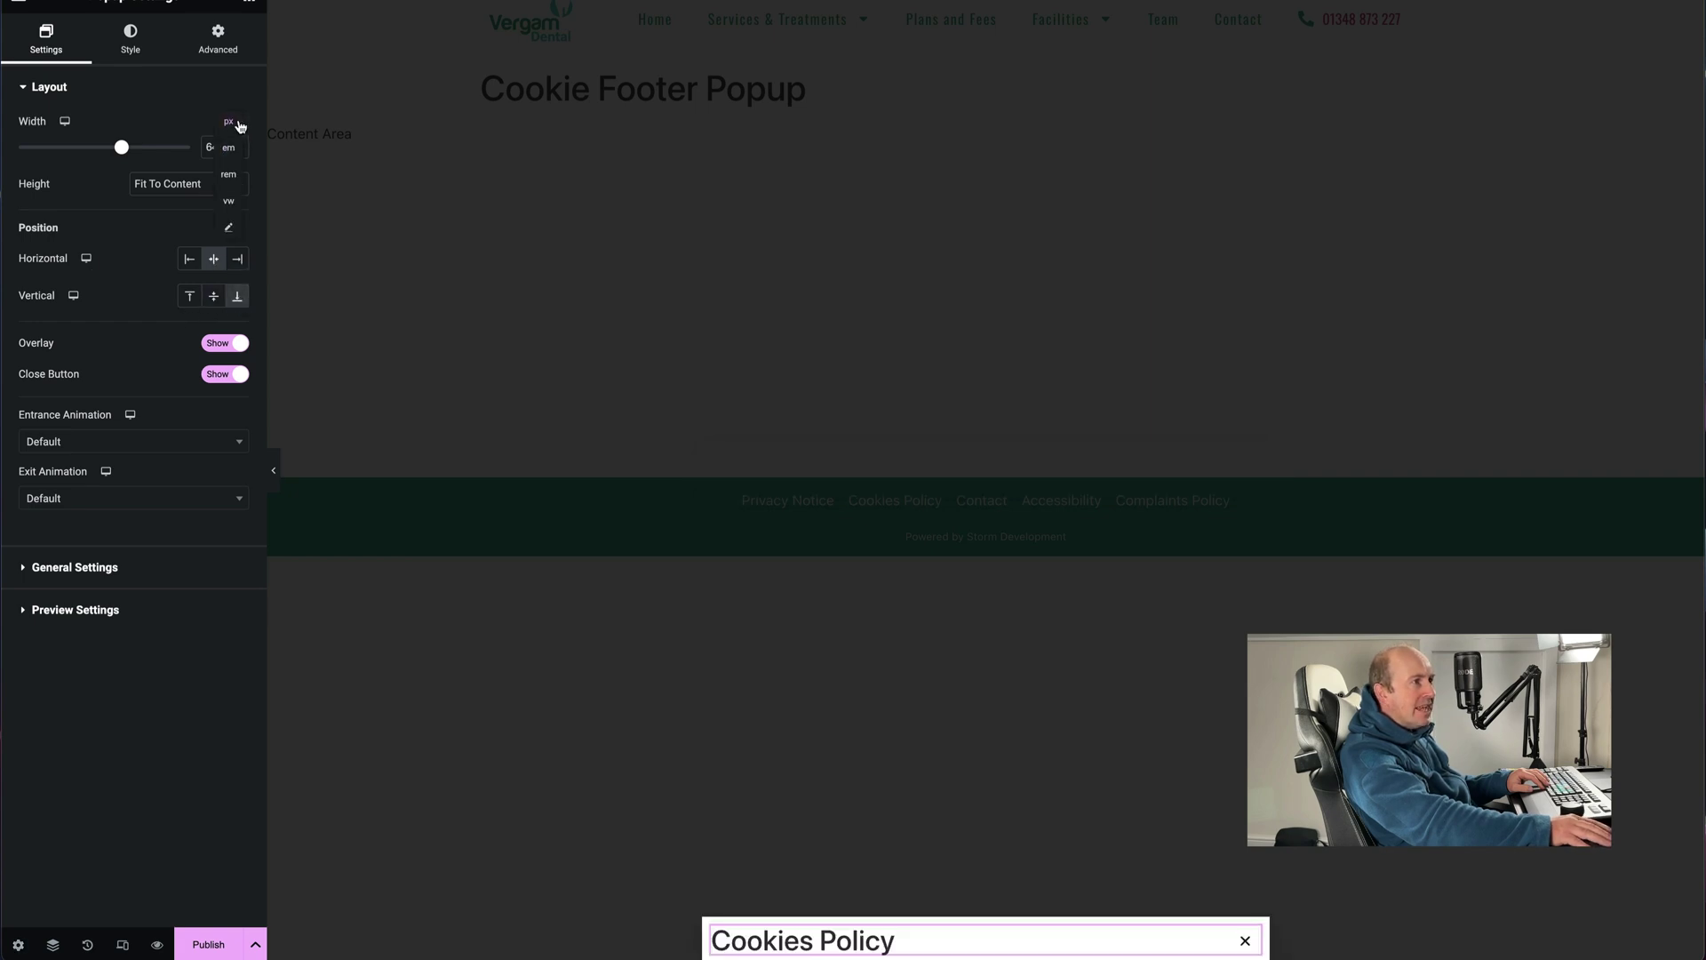
{"action": "left_click", "coordinate": [228, 202]}
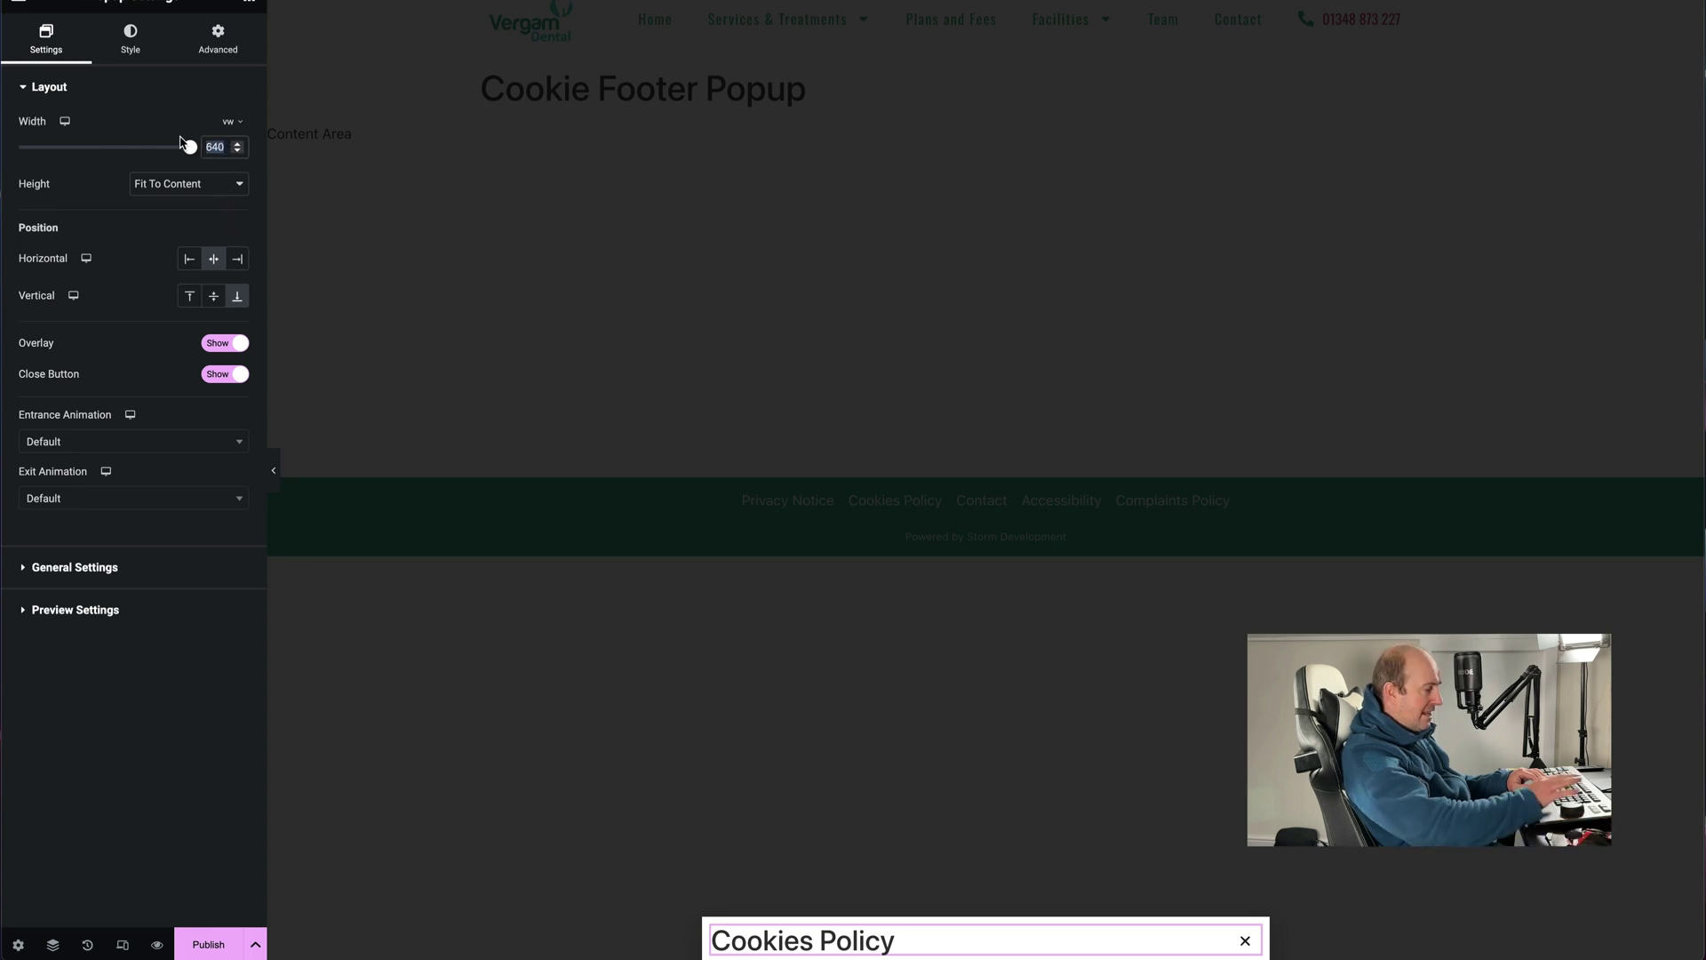
{"action": "mouse_move", "coordinate": [178, 151]}
{"action": "left_mouse_down"}
{"action": "mouse_move", "coordinate": [18, 148]}
{"action": "mouse_move", "coordinate": [190, 148]}
{"action": "left_mouse_up"}
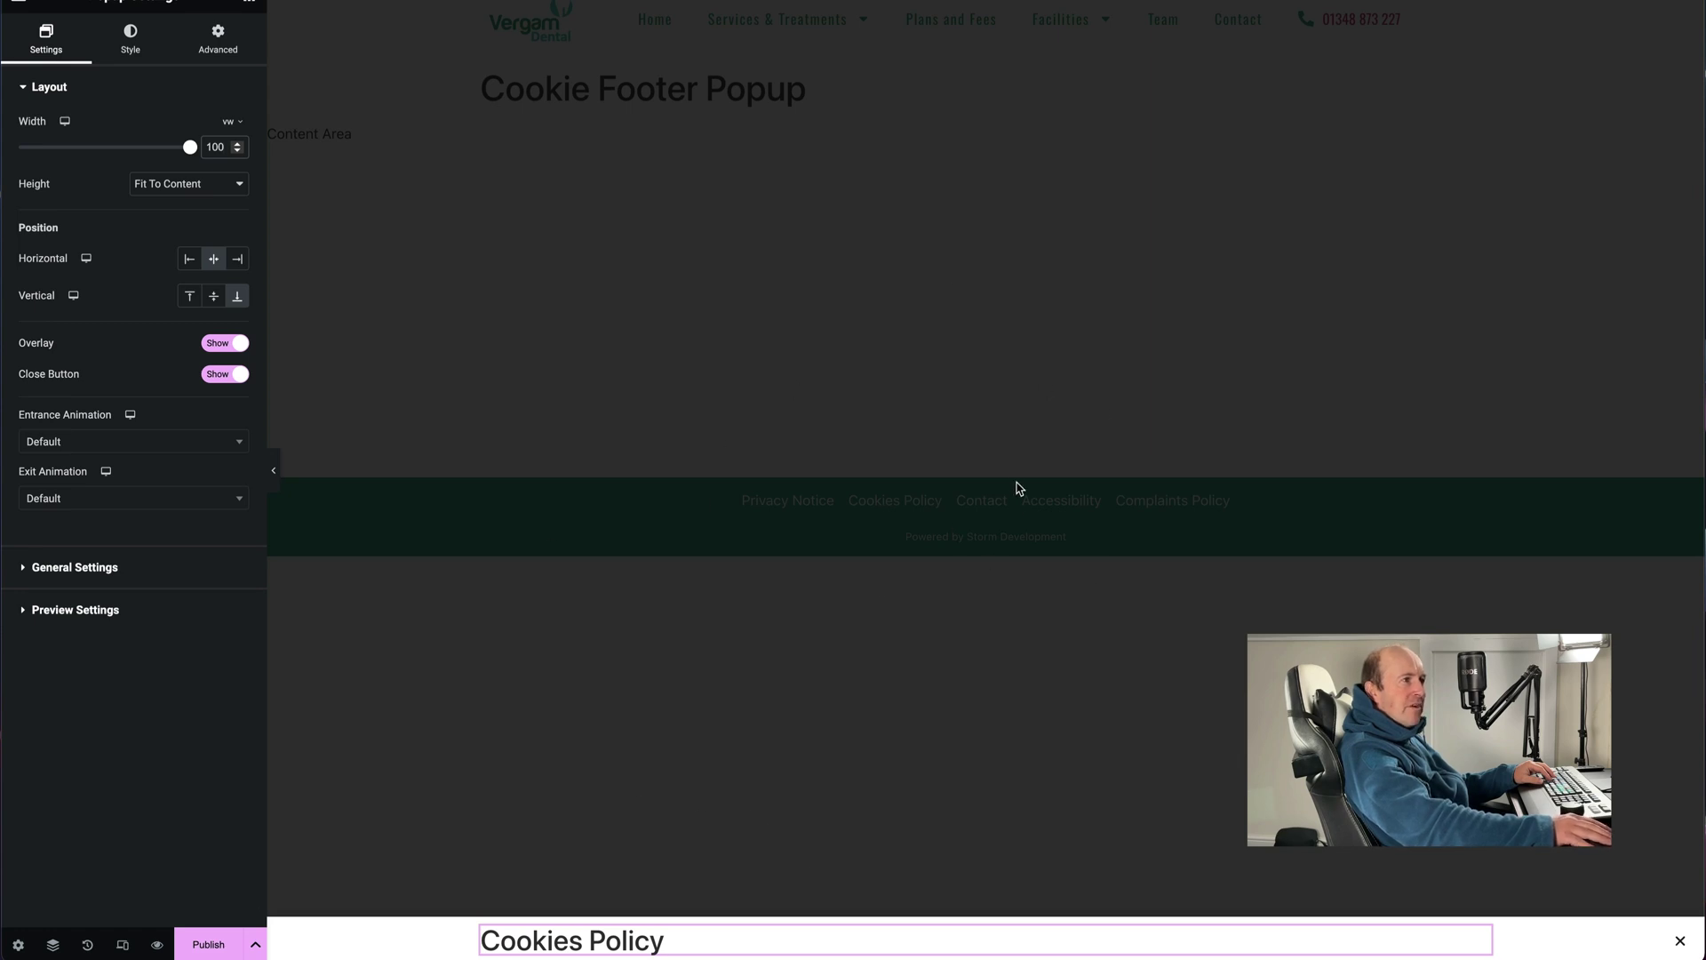
{"action": "left_click", "coordinate": [225, 344]}
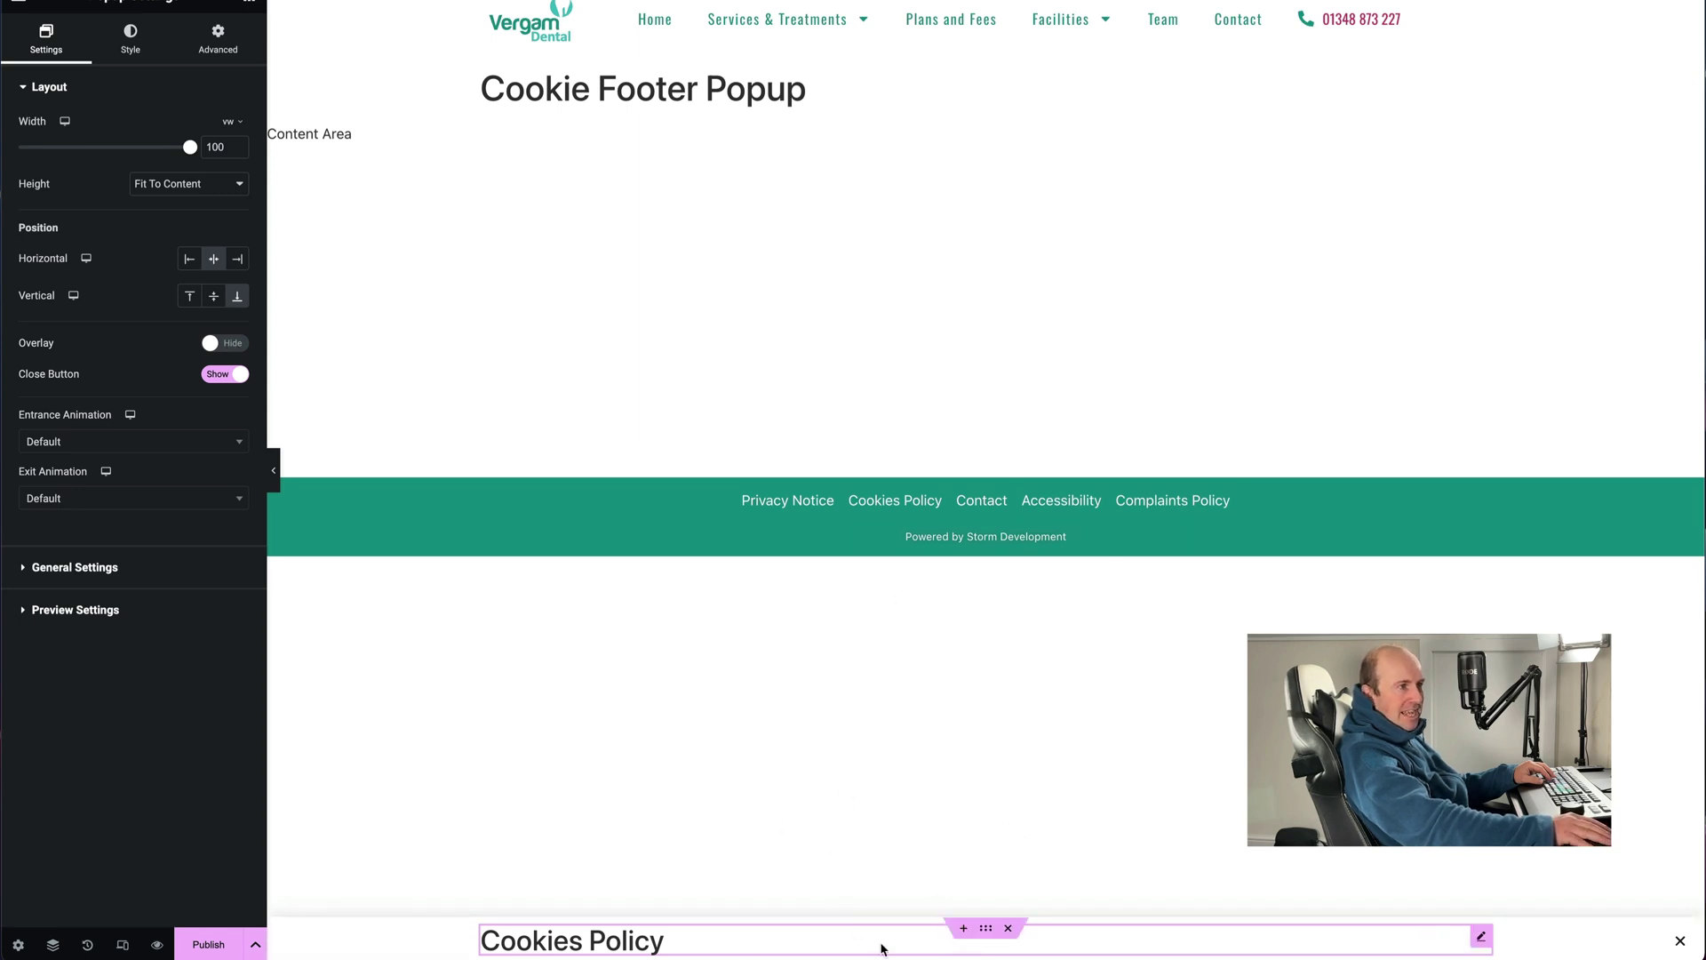
{"action": "left_click", "coordinate": [988, 929]}
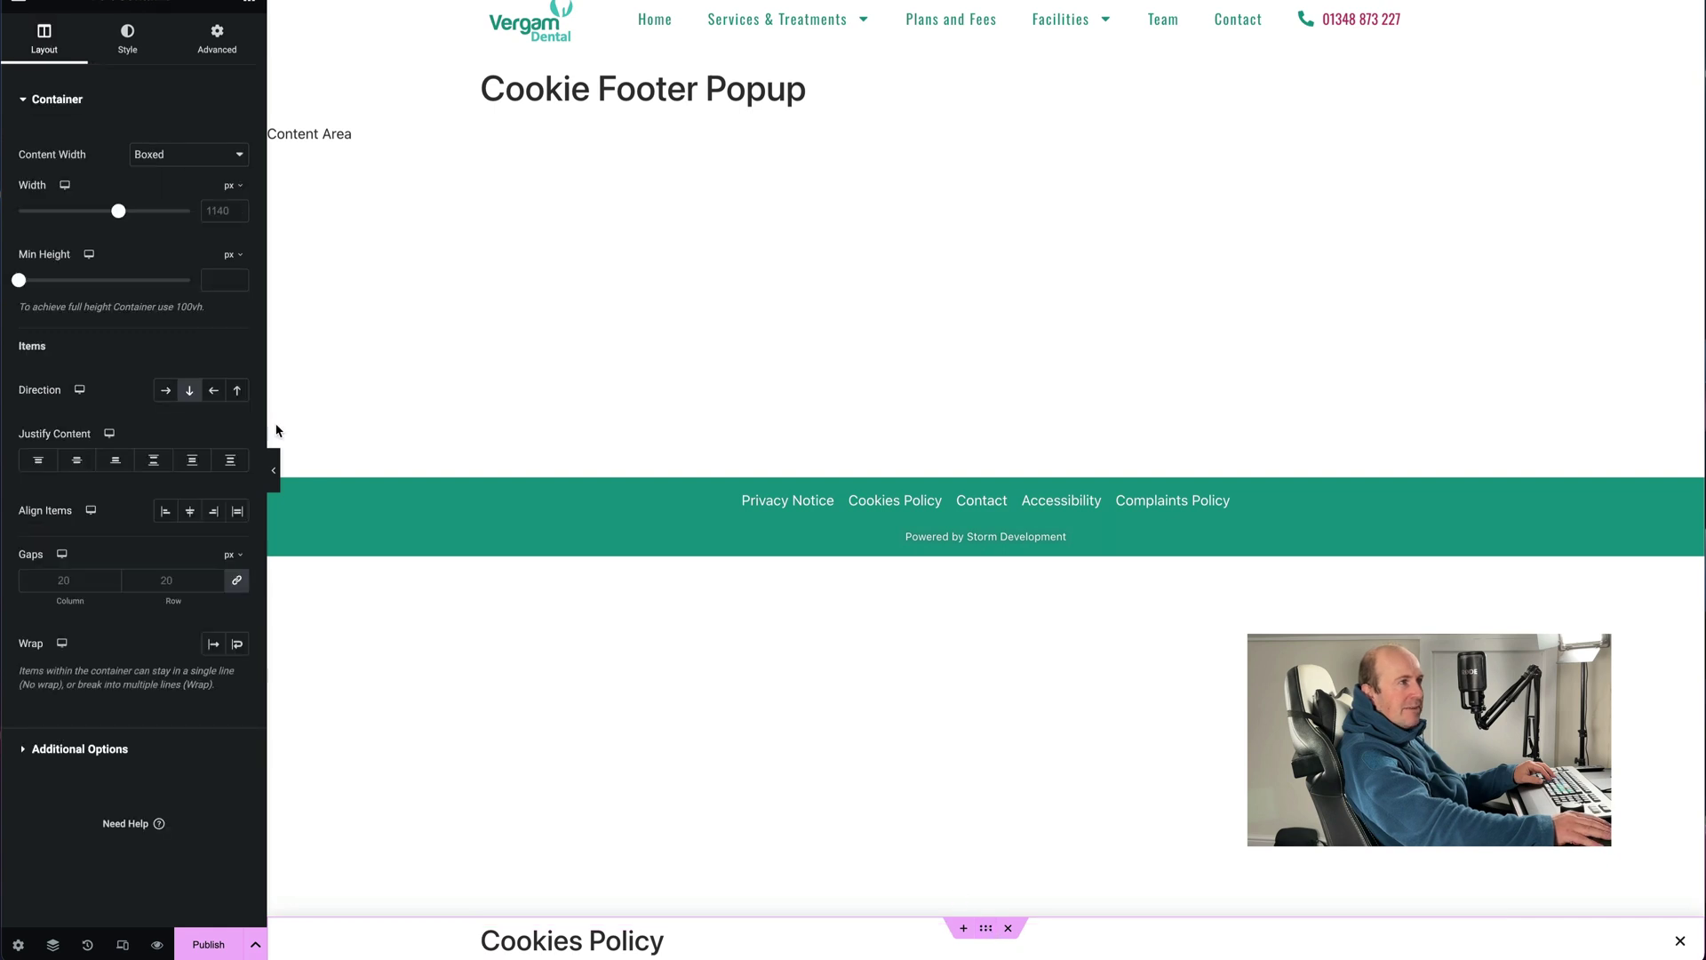
Give the container a classic background using the global Dark Green colour
{"action": "left_click", "coordinate": [127, 38]}
{"action": "left_click", "coordinate": [166, 179]}
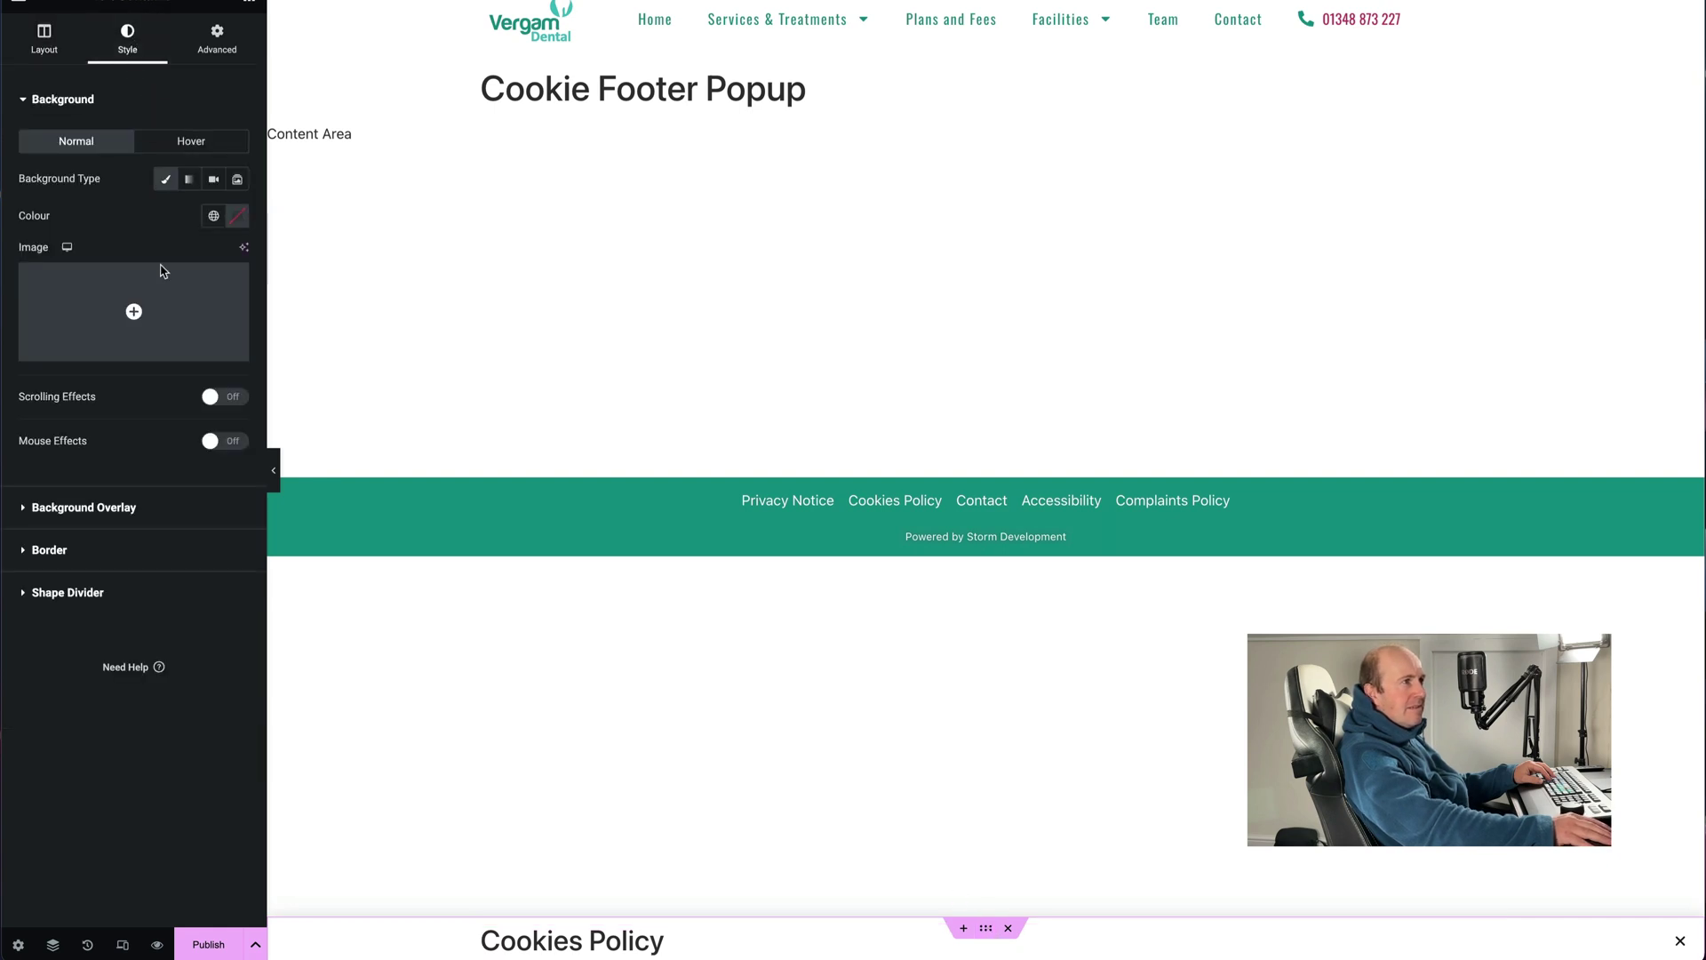
{"action": "left_click", "coordinate": [213, 216]}
{"action": "left_click", "coordinate": [126, 444]}
Make the Cookies Policy heading text white
{"action": "left_click", "coordinate": [569, 941]}
{"action": "left_click", "coordinate": [129, 40]}
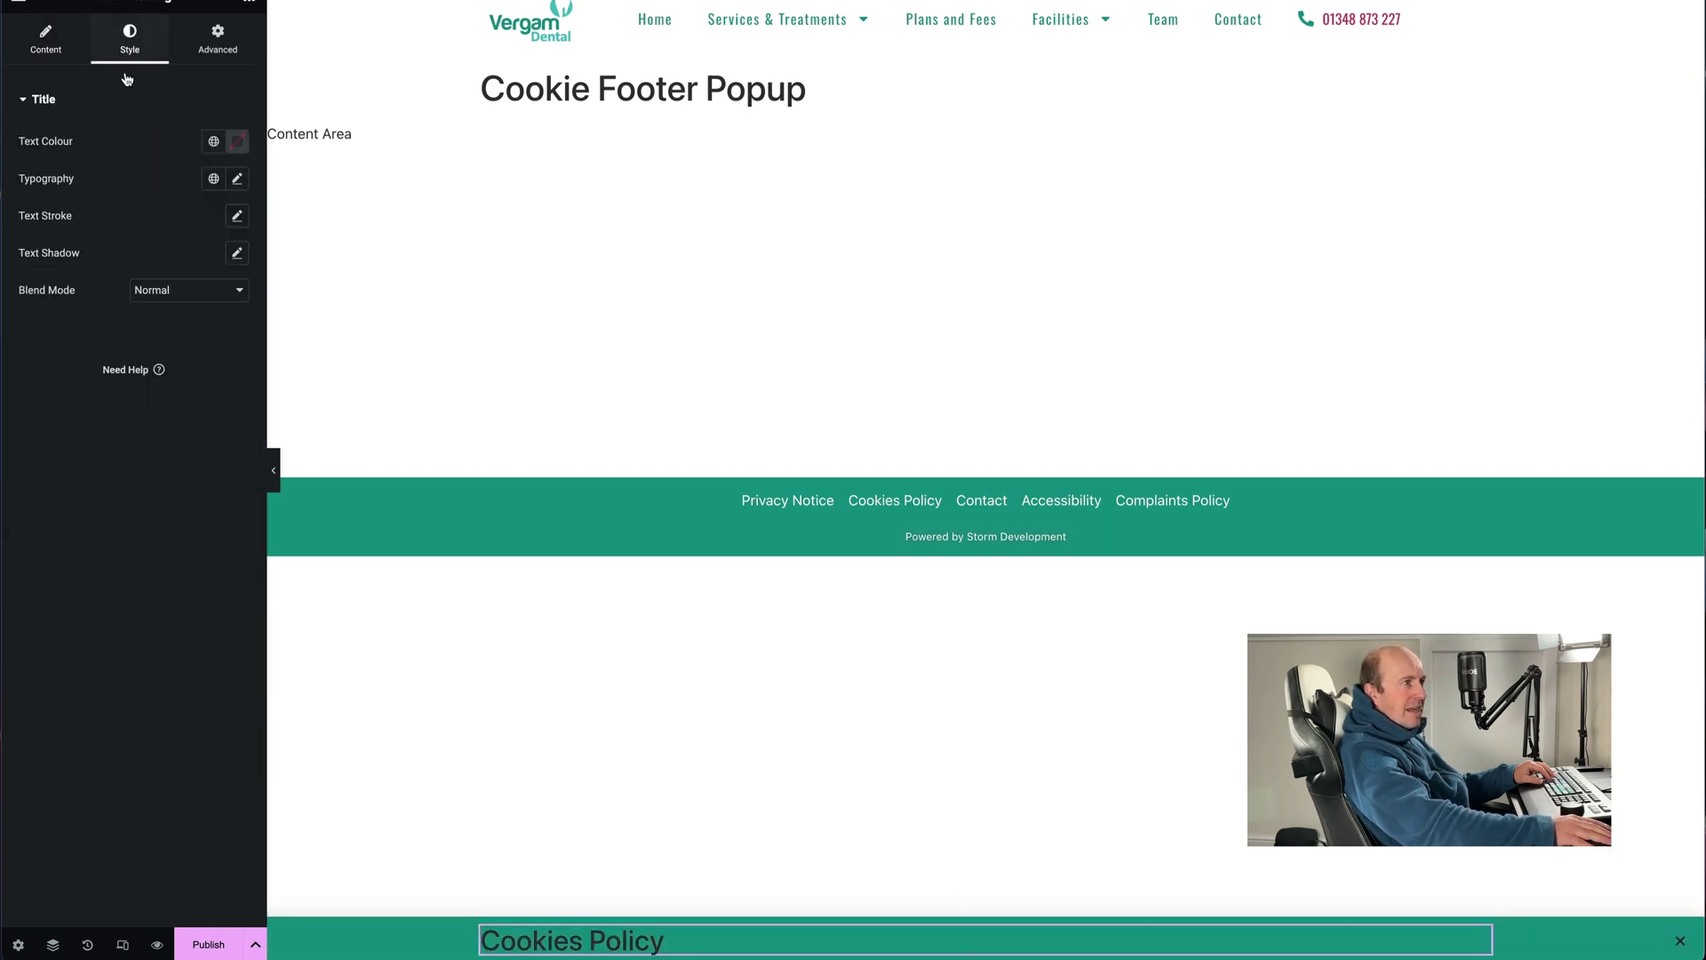
{"action": "left_click", "coordinate": [236, 141]}
{"action": "left_click", "coordinate": [135, 214]}
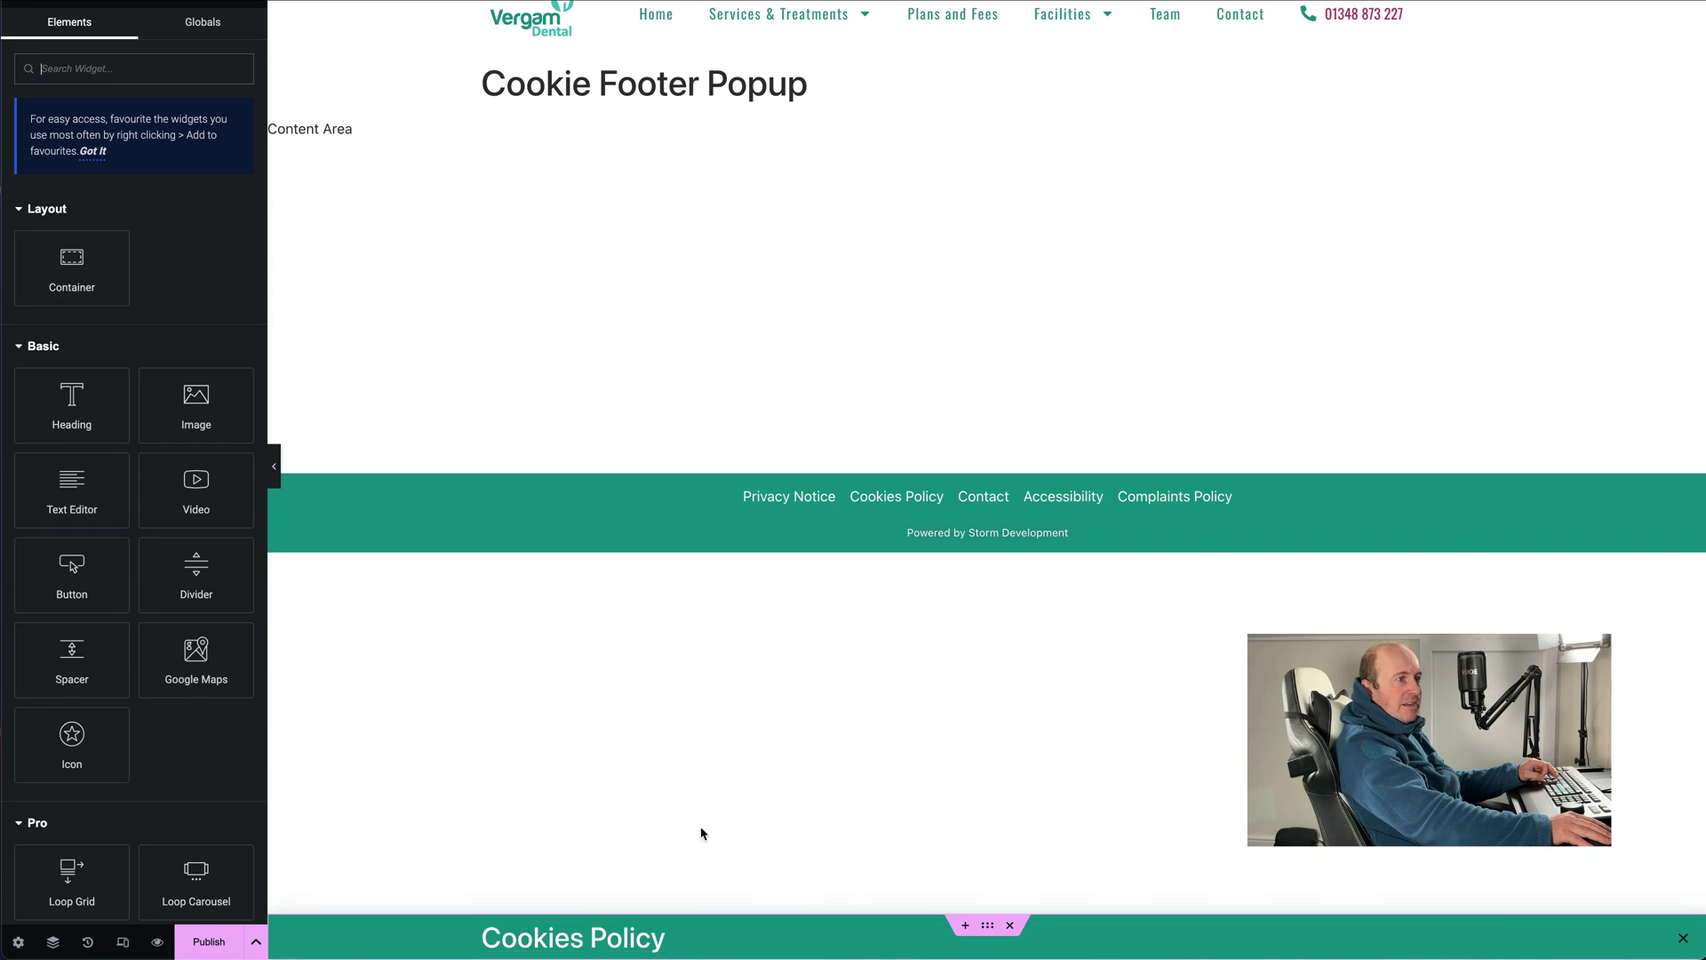
Set the container's layout direction to Row
{"action": "left_click", "coordinate": [986, 927]}
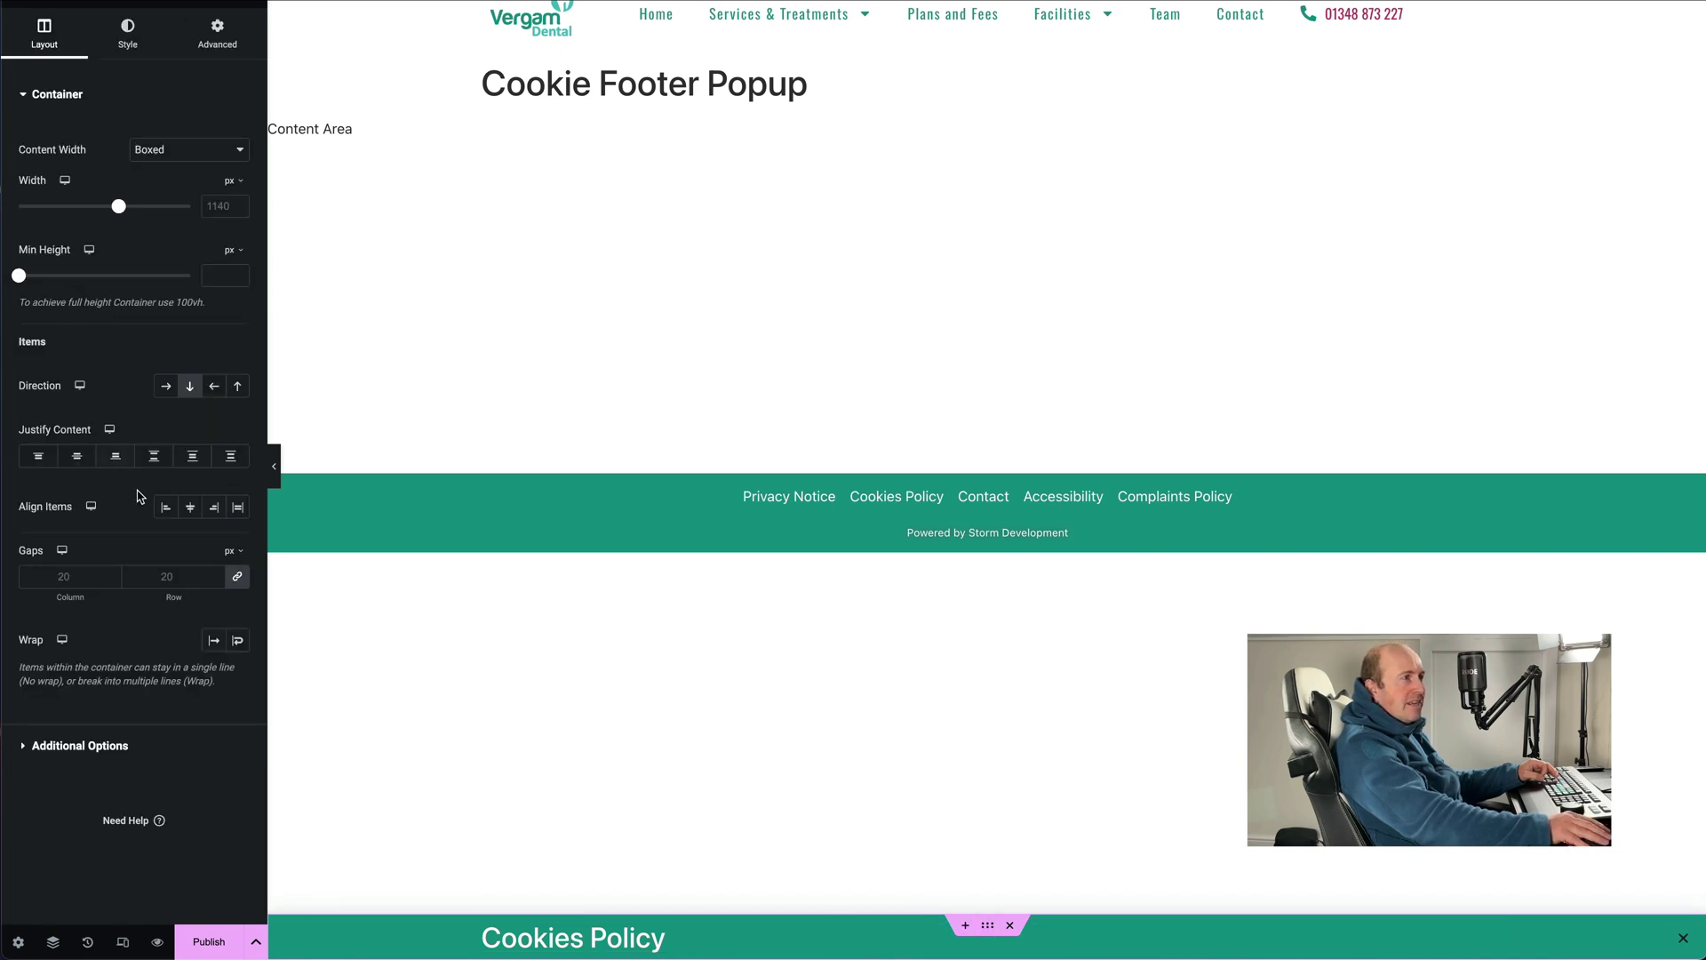
{"action": "left_click", "coordinate": [166, 386]}
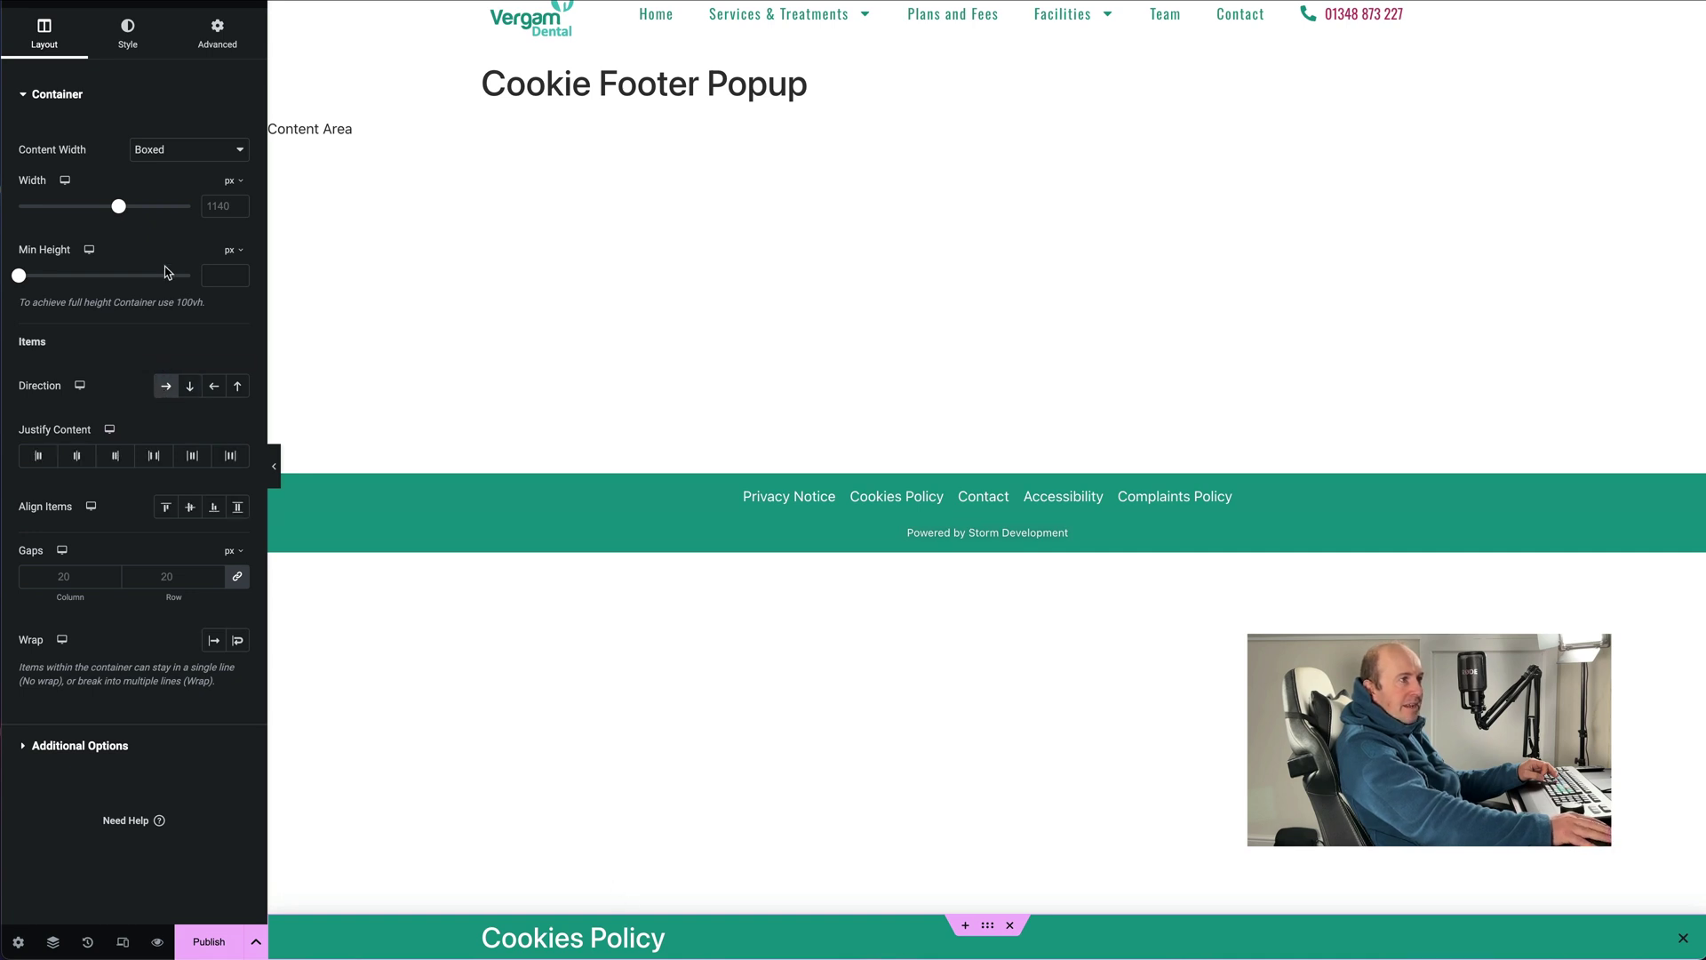
{"action": "left_click", "coordinate": [249, 42]}
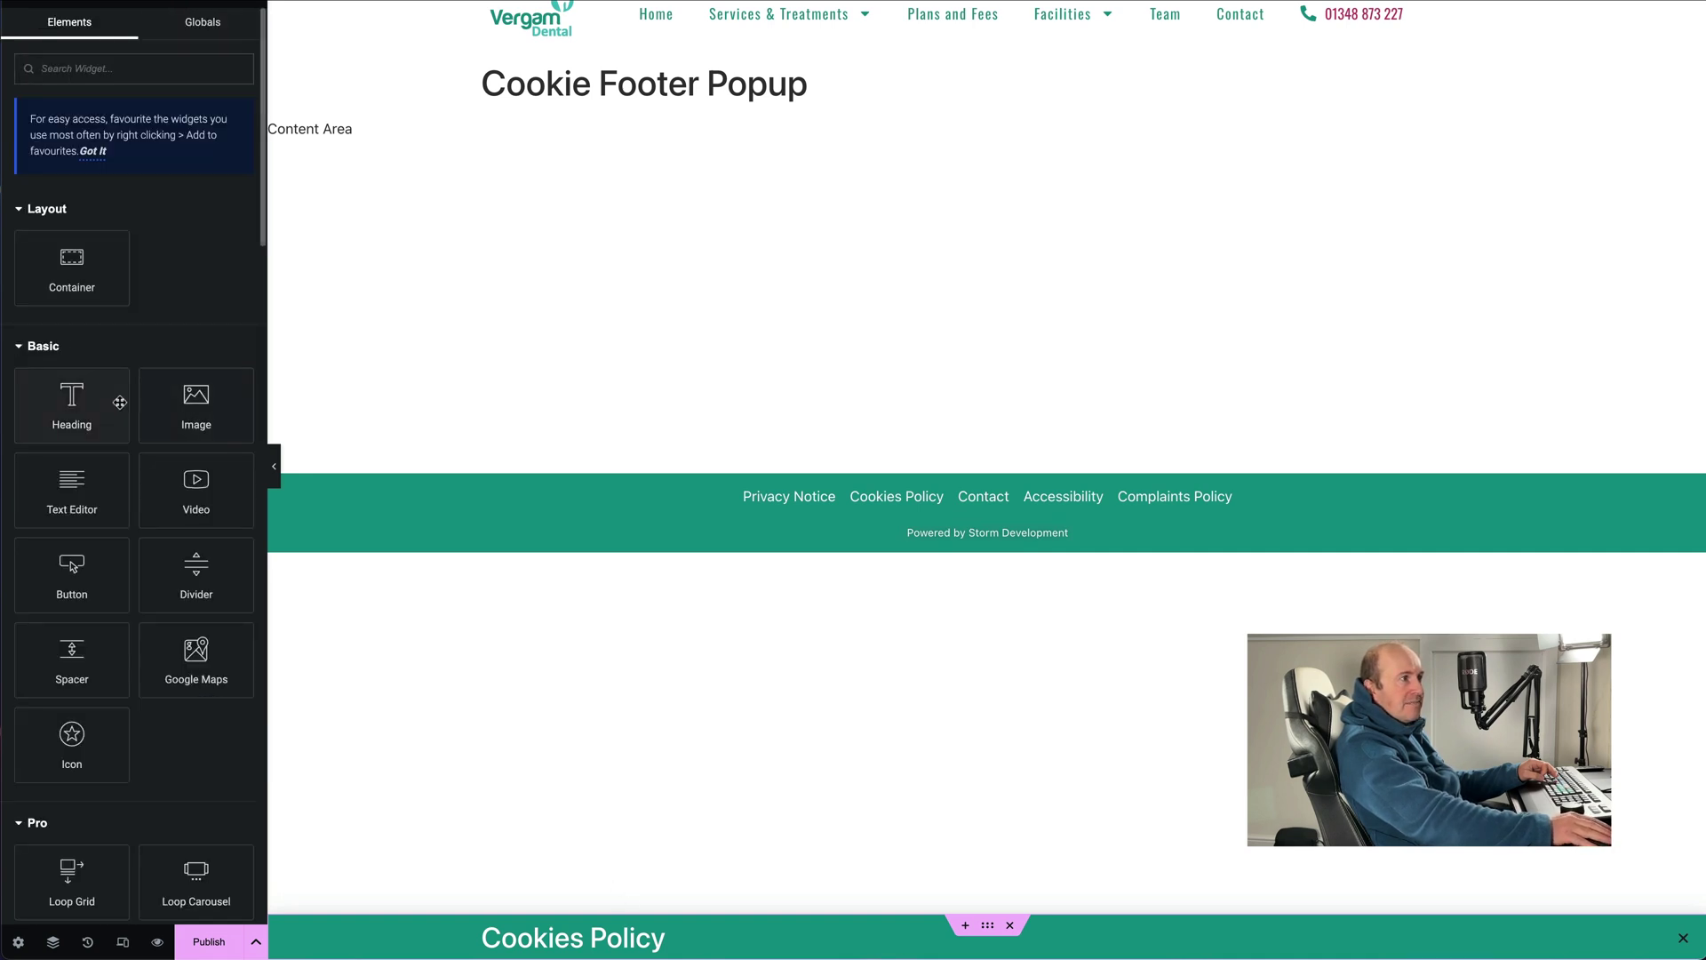
Add a text block beside the heading and paste the cookie-consent notice over the placeholder paragraph
{"action": "left_click_drag", "start_coordinate": [88, 471], "coordinate": [711, 928]}
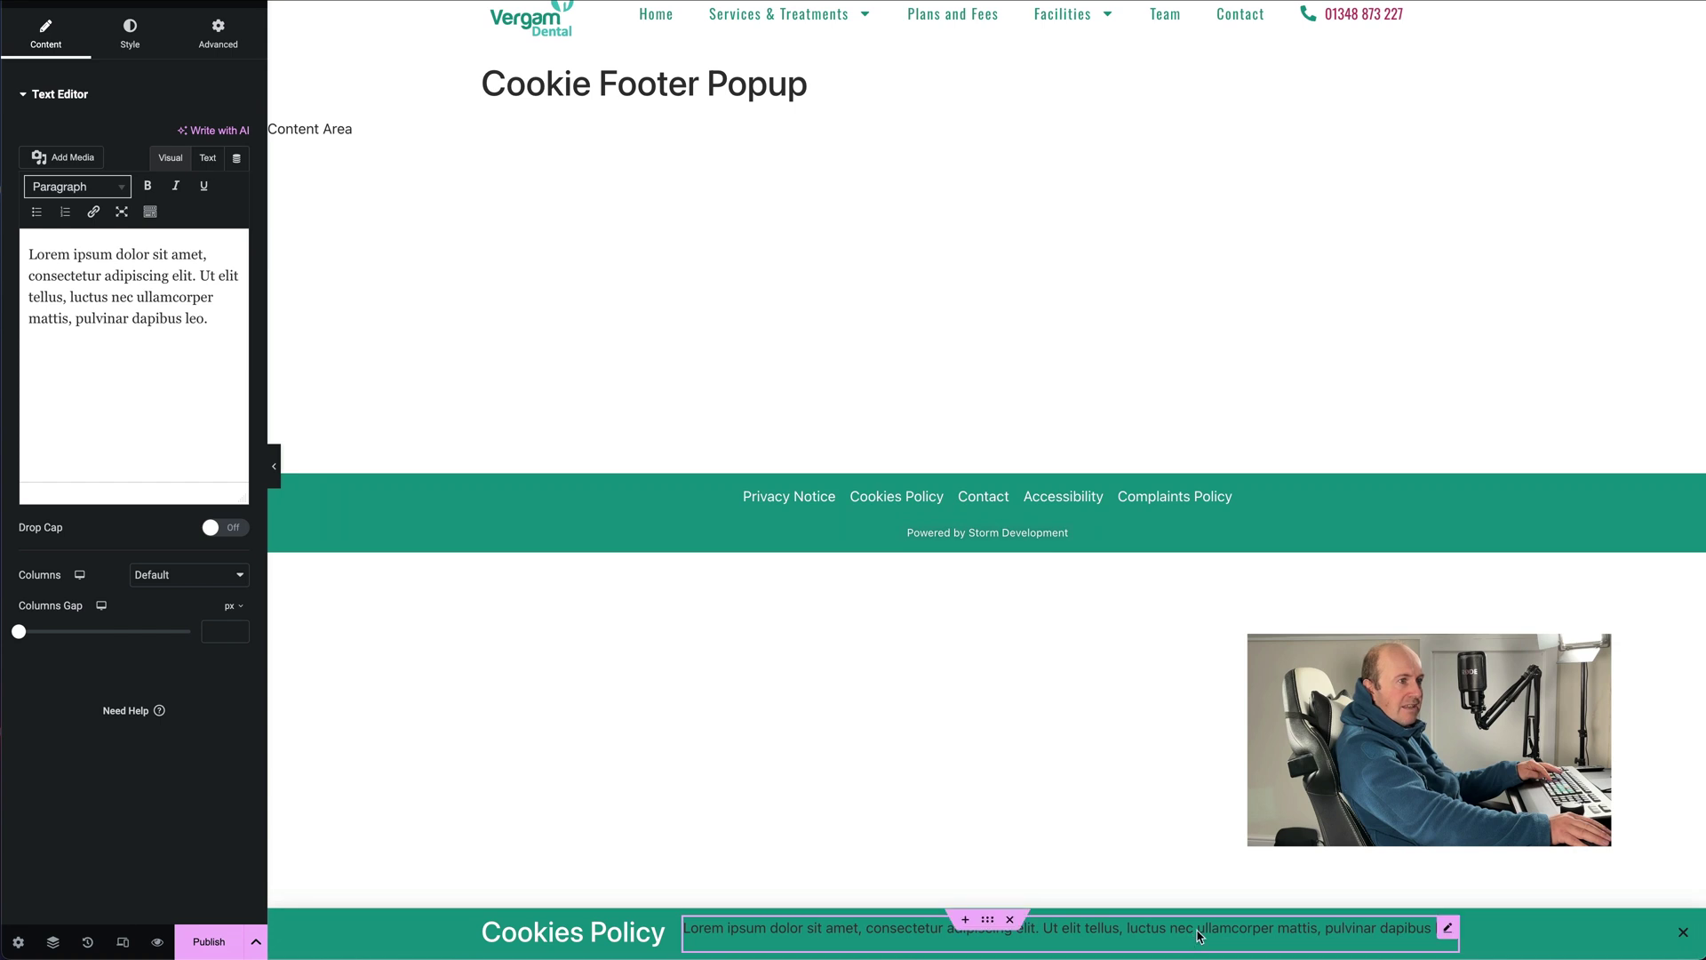
{"action": "key", "text": "ctrl+a"}
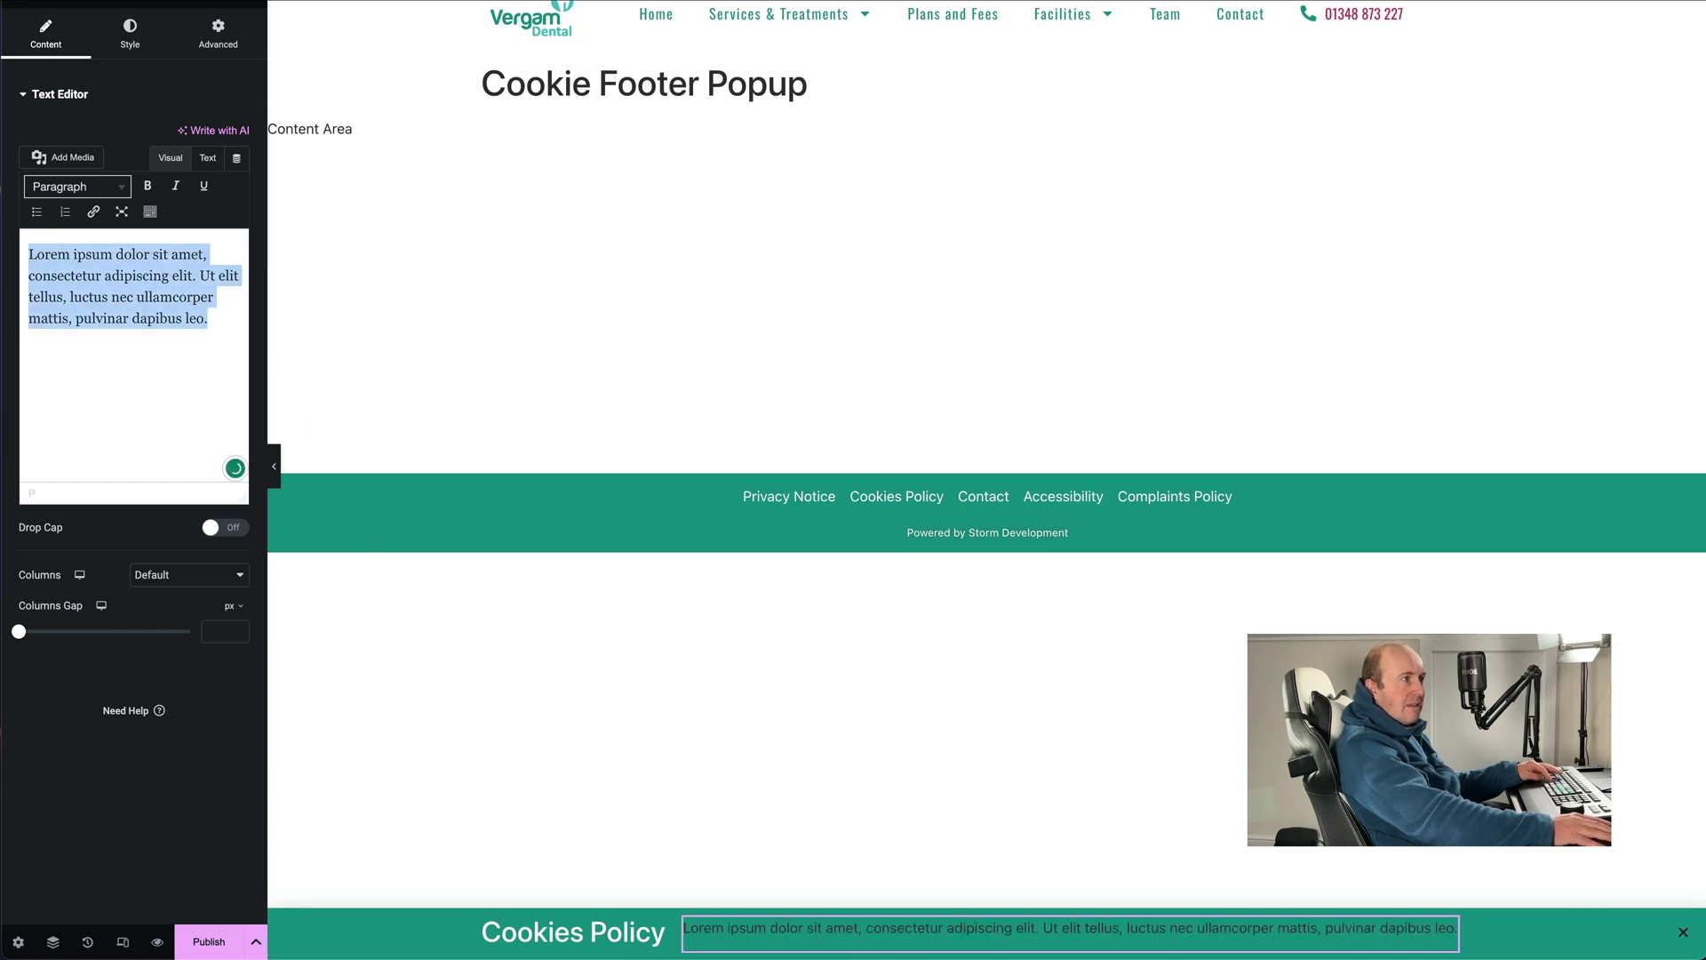
{"action": "type", "text": "\"🍪 We use cookies to enhance your browsing experience. By continuing to use this site, you agree to our use of cookies. To learn more about how we use cookies and your options, please see our Cookies Policy.\""}
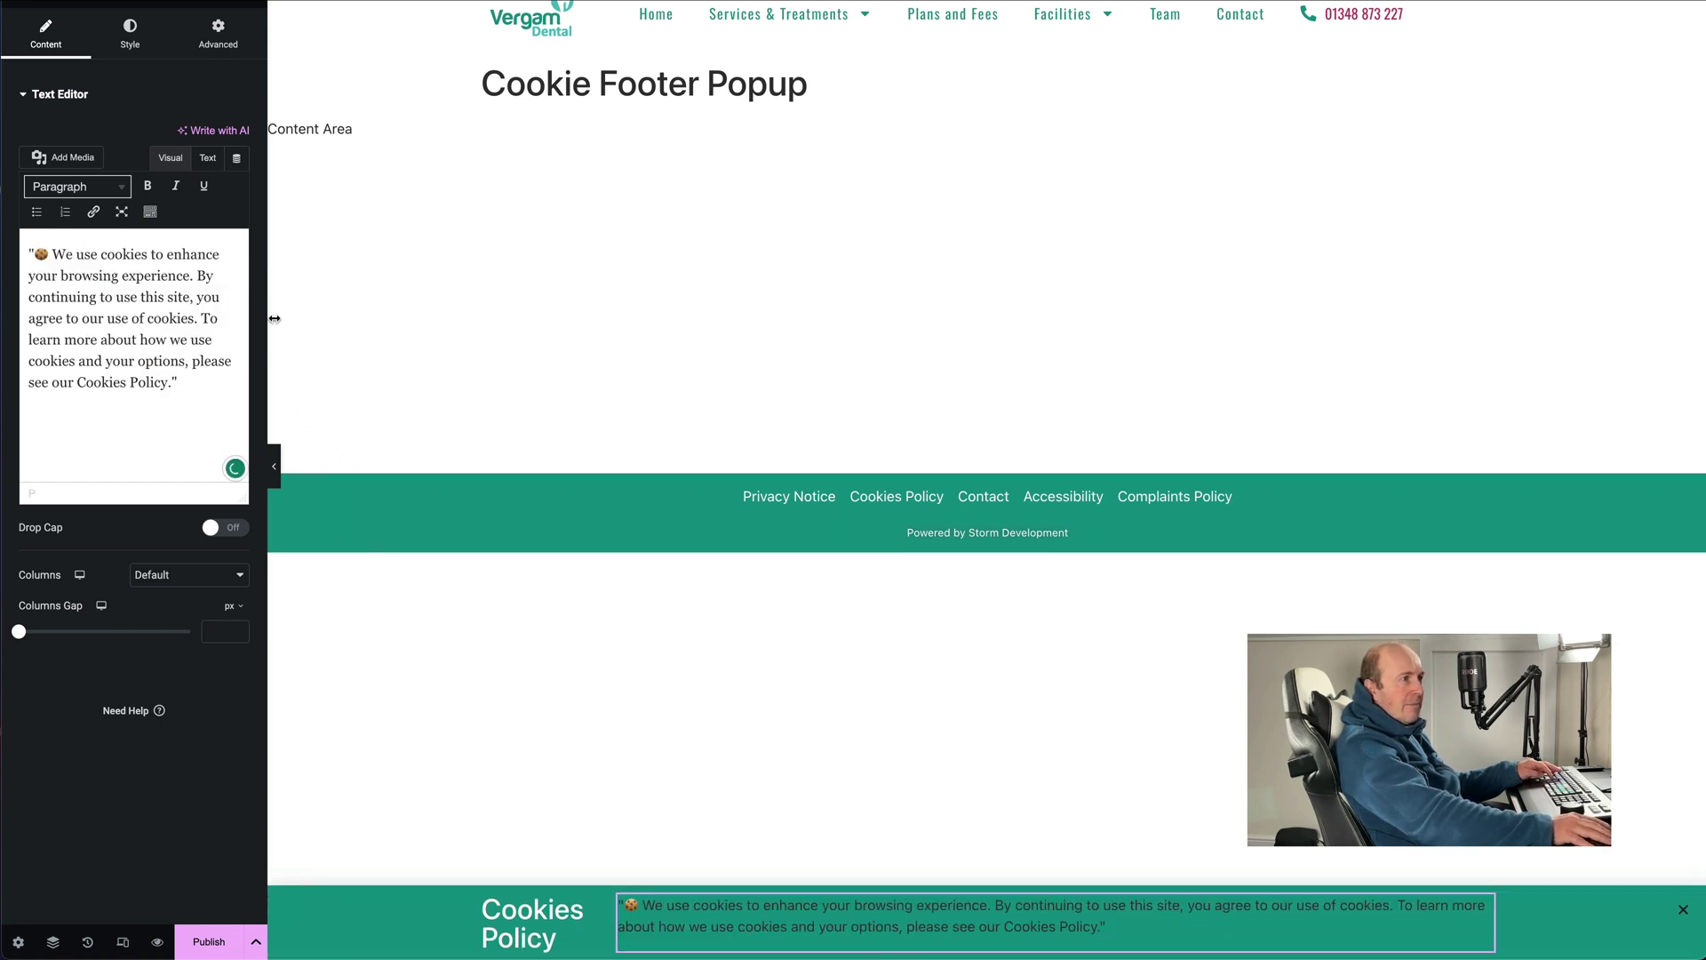
{"action": "left_click", "coordinate": [207, 158]}
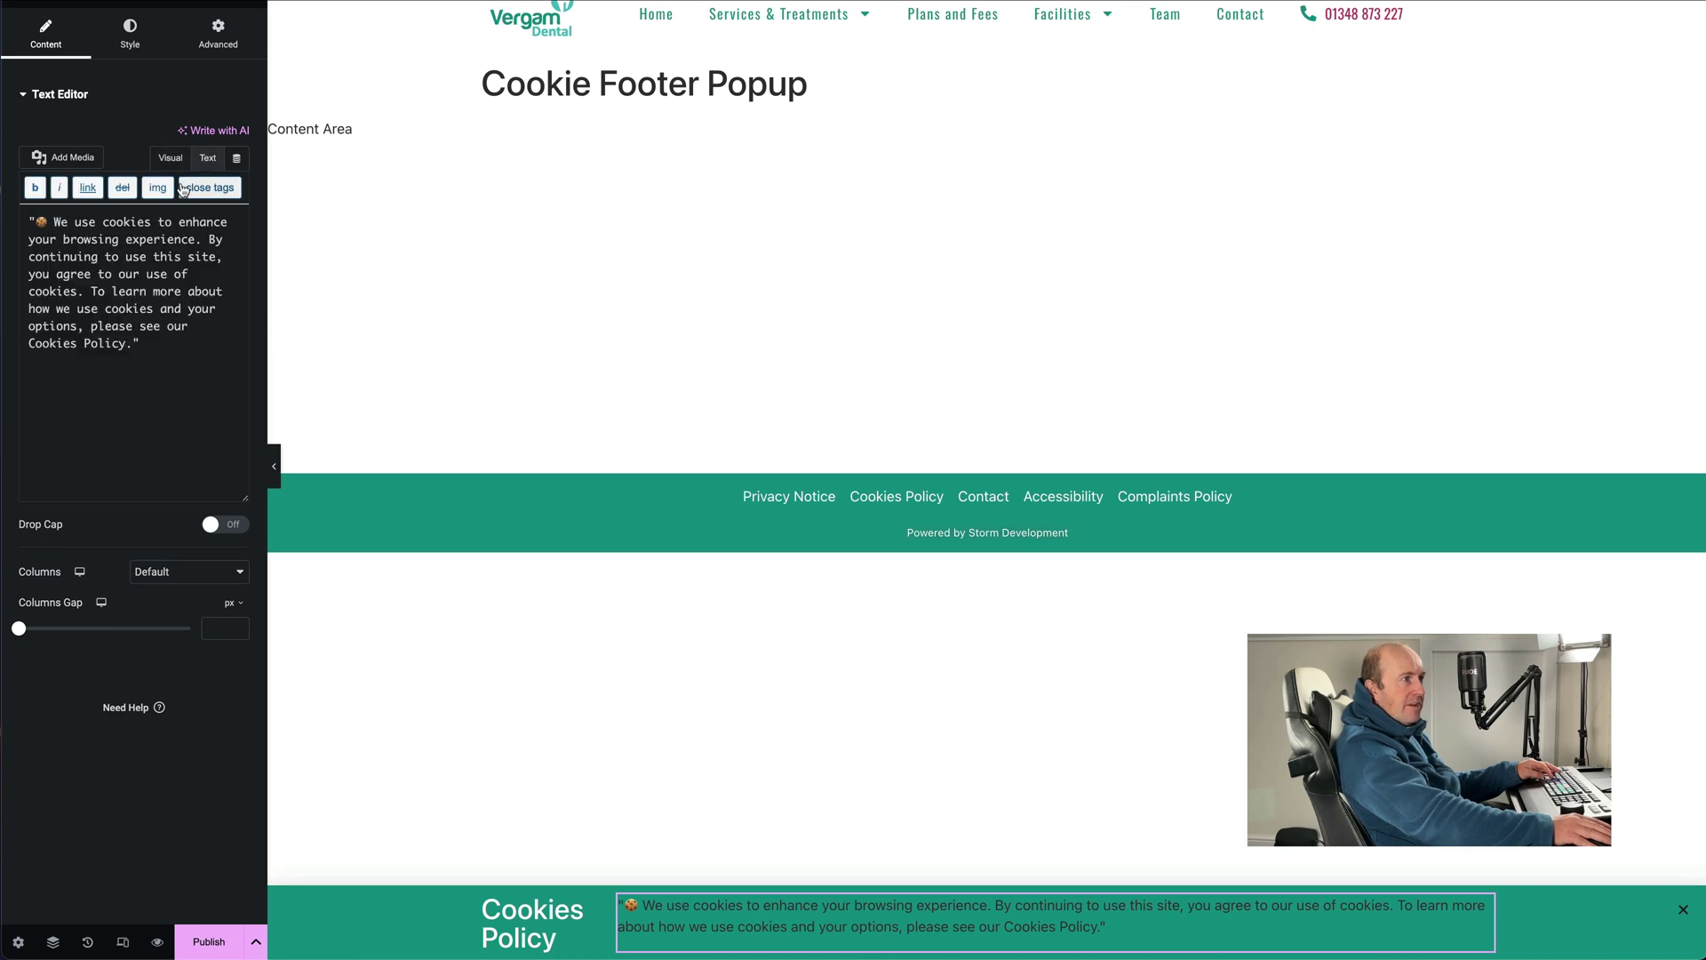
{"action": "left_click", "coordinate": [132, 27]}
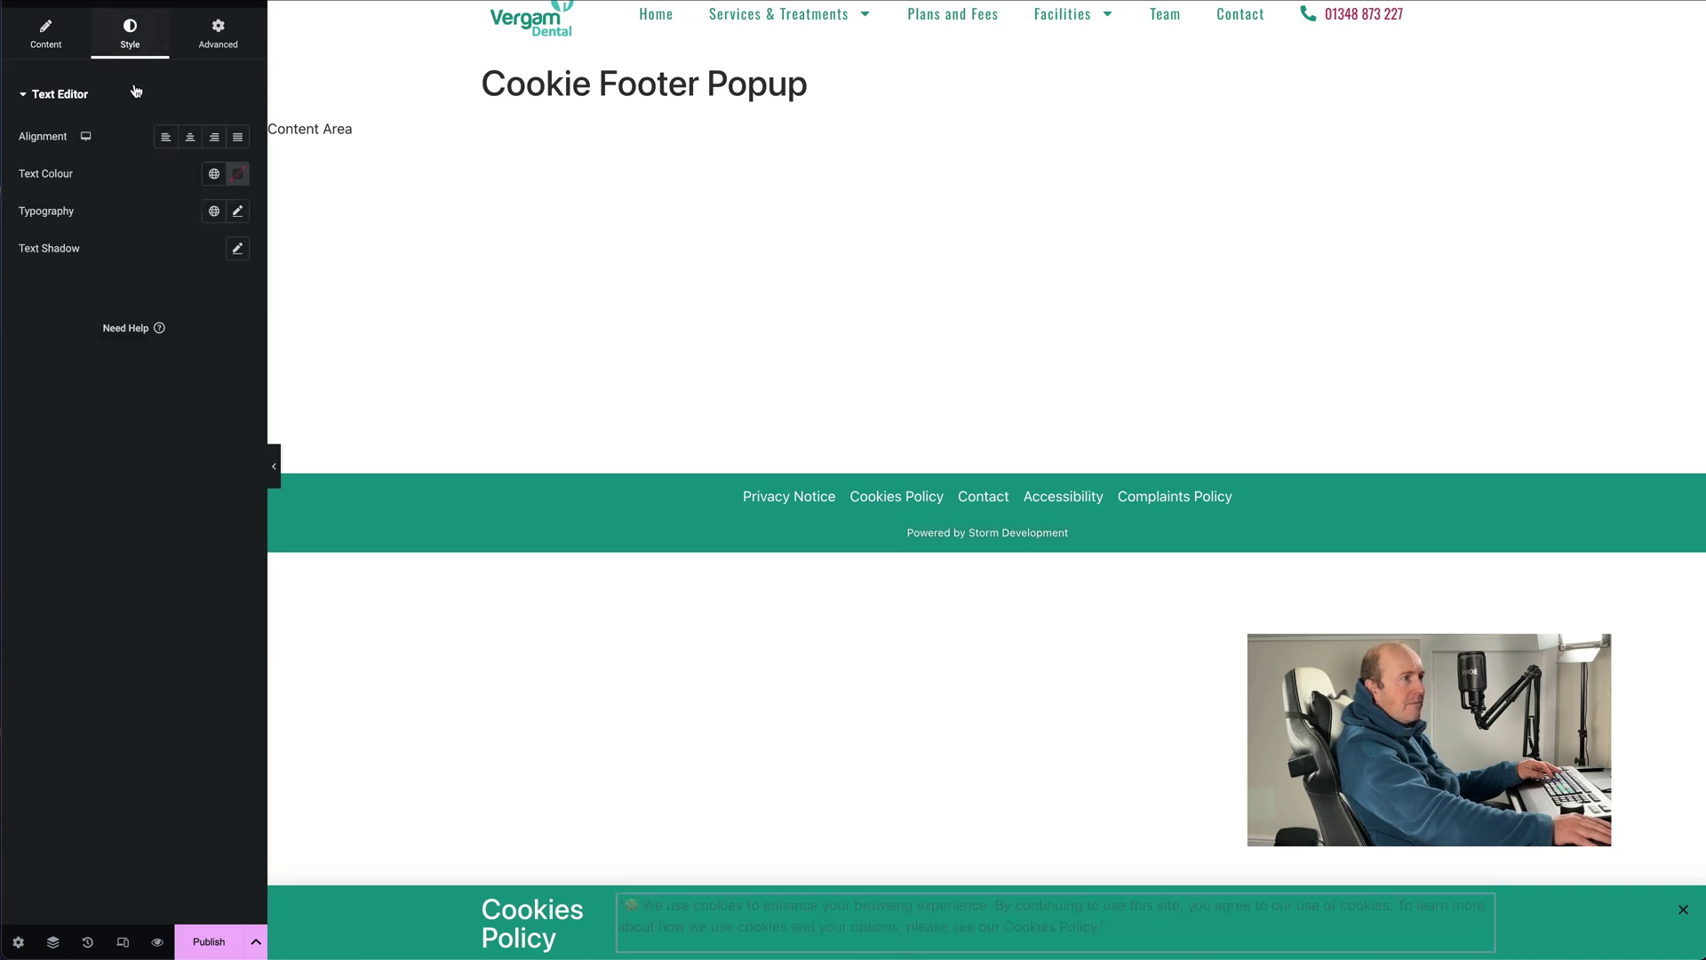
{"action": "left_click", "coordinate": [237, 174]}
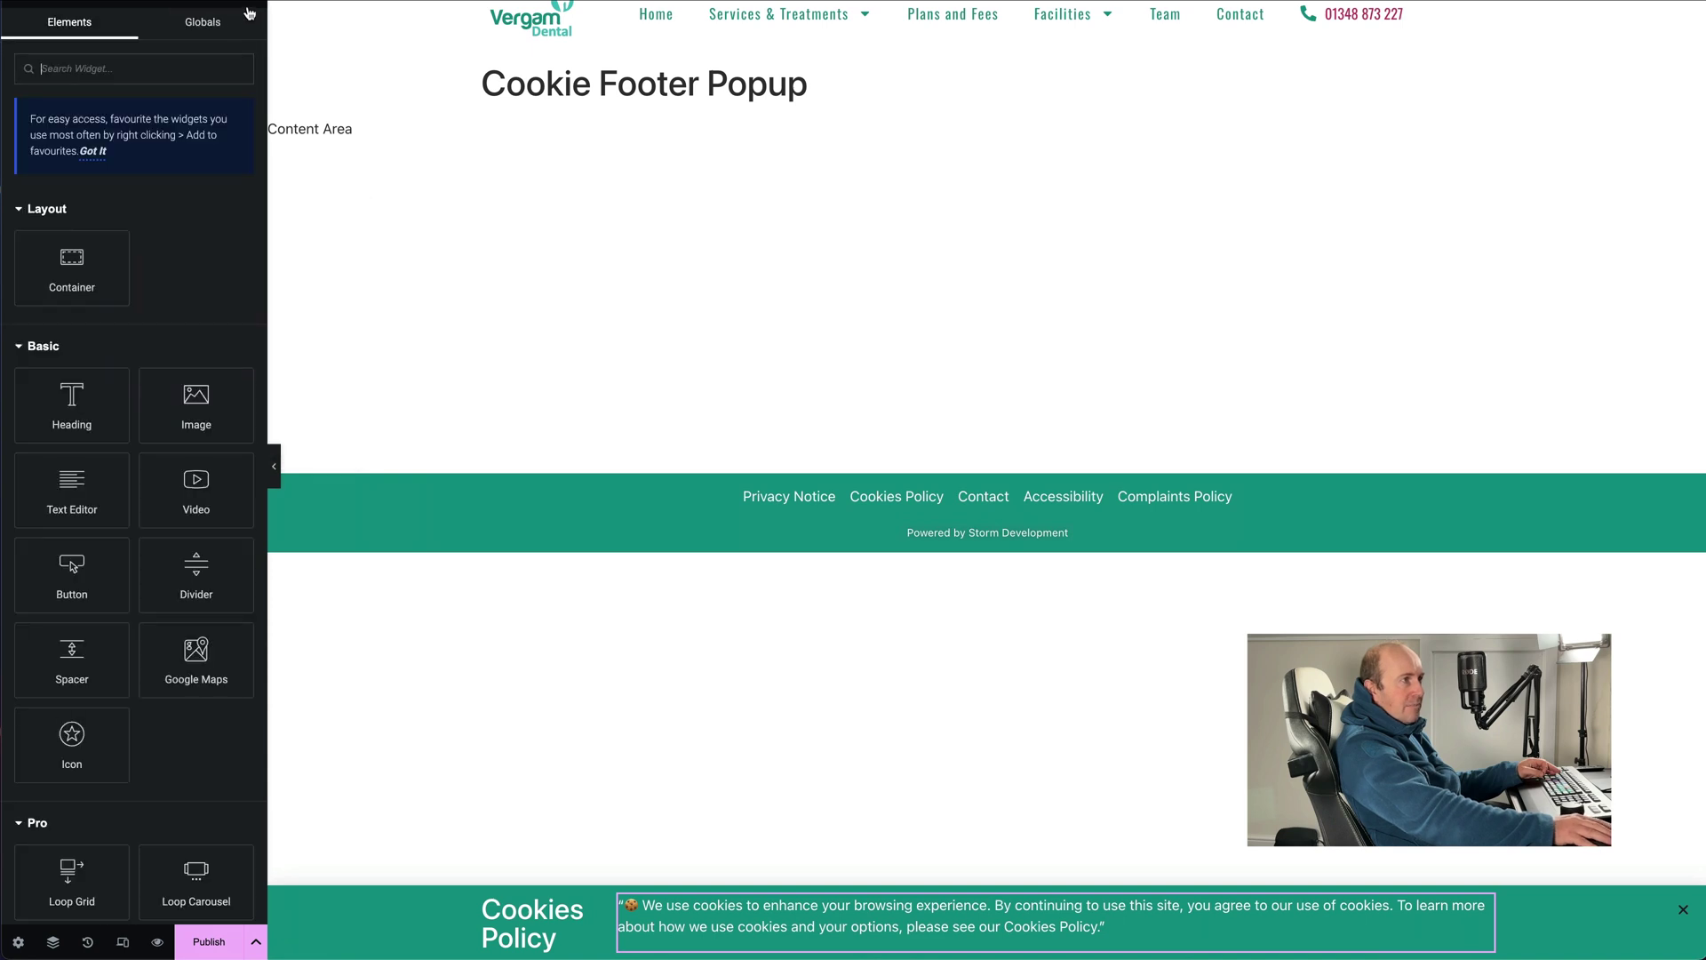
Add a 'Click here' Button widget at the bar's end and set the container's content width to Full Width
{"action": "type", "text": "butt"}
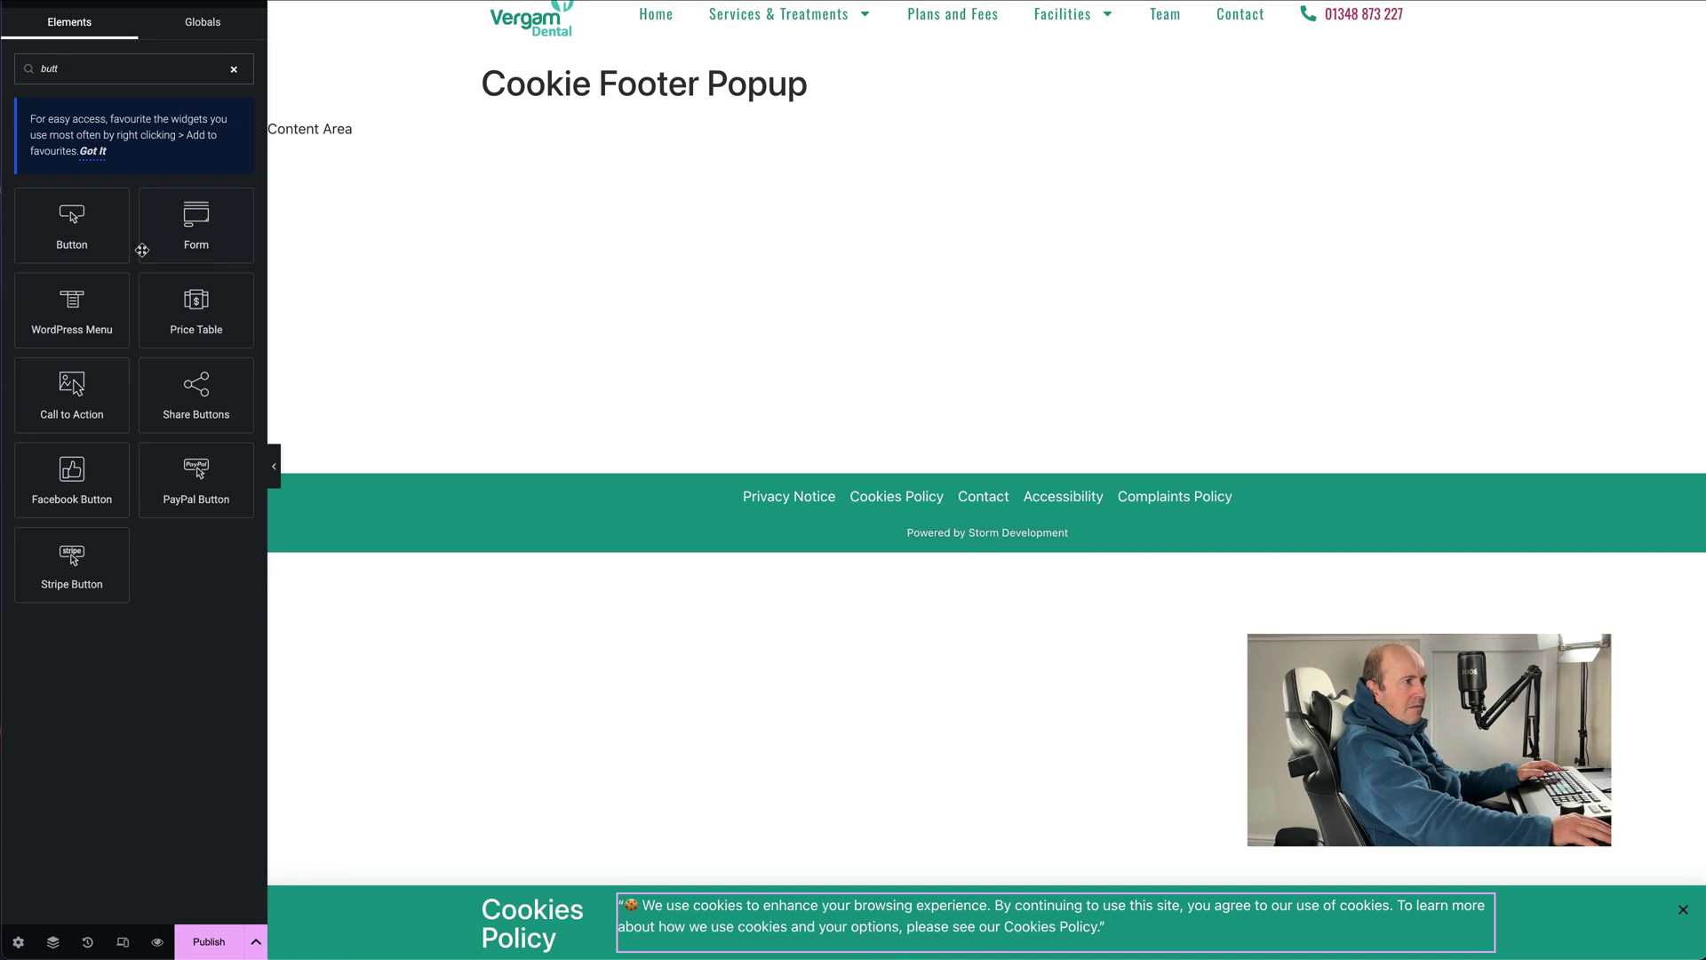
{"action": "left_click_drag", "start_coordinate": [72, 233], "coordinate": [1511, 894]}
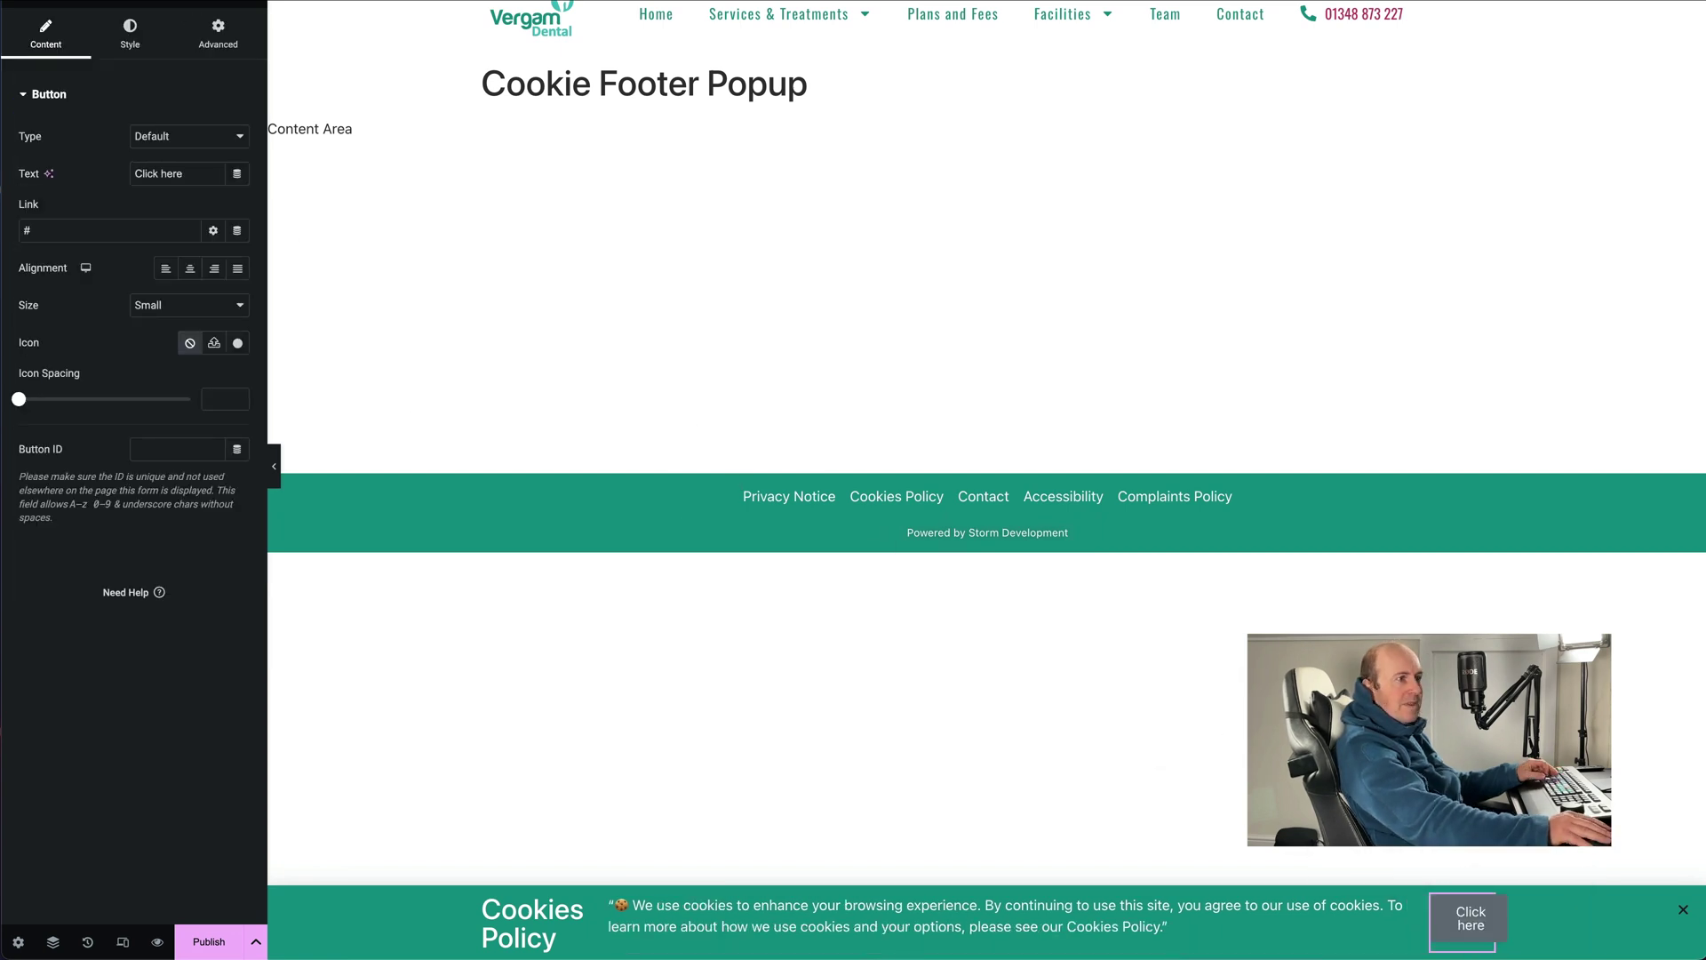
{"action": "left_click", "coordinate": [991, 897]}
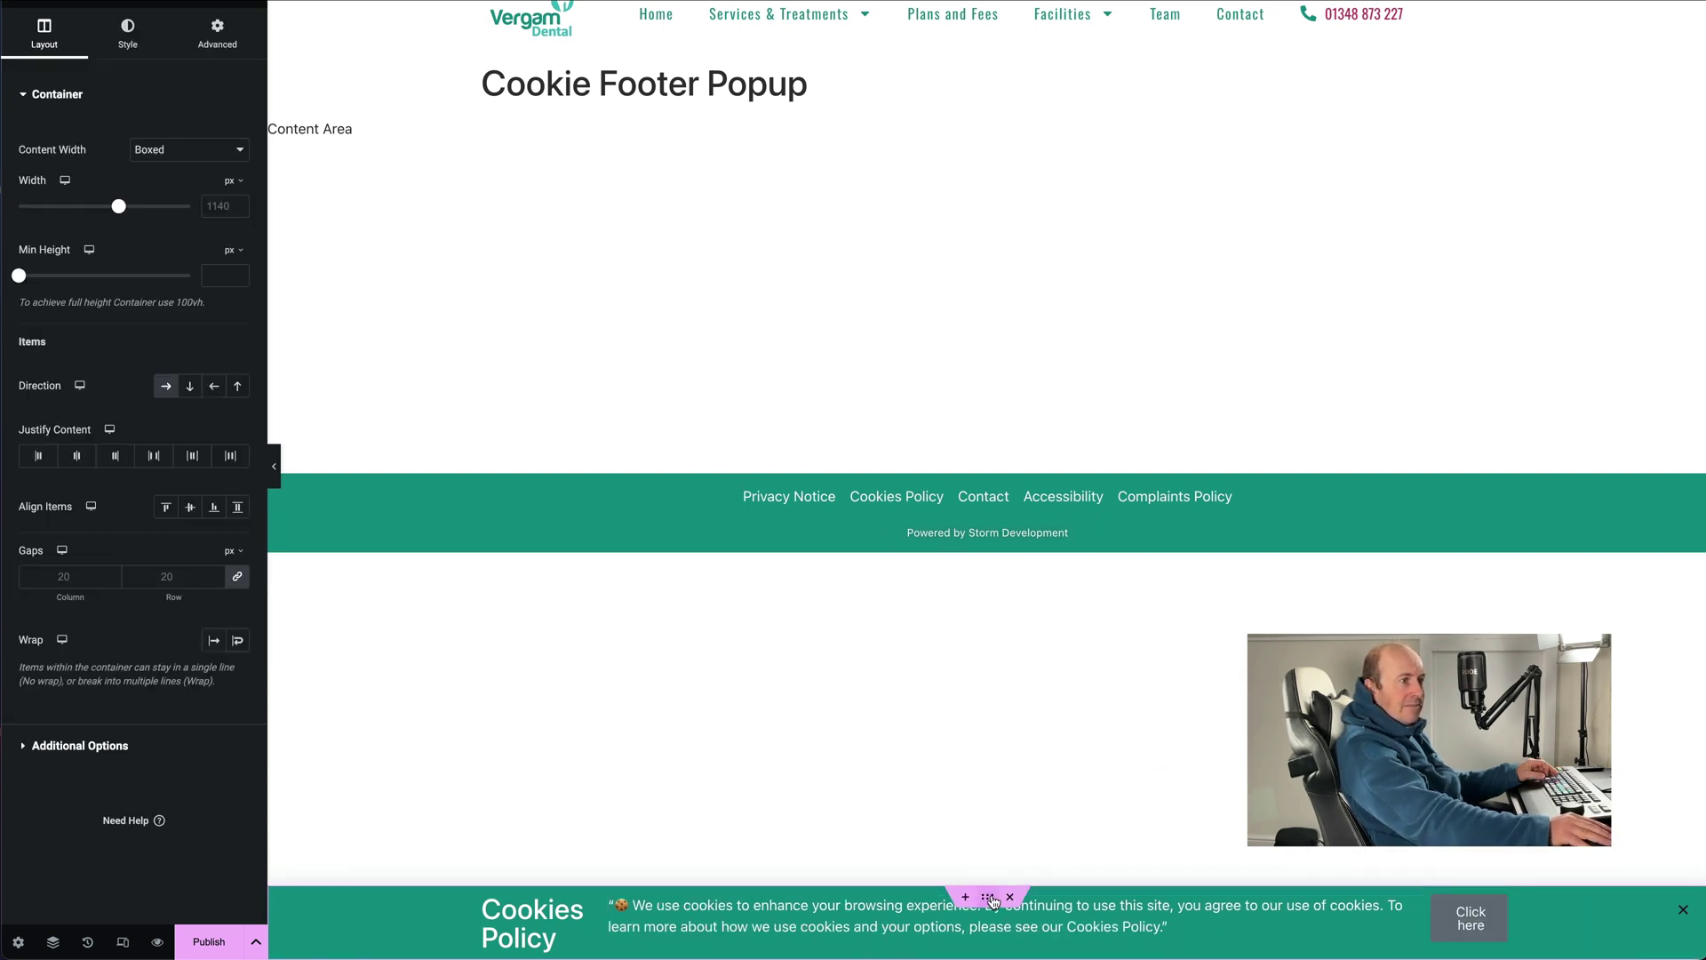
{"action": "left_click", "coordinate": [187, 151]}
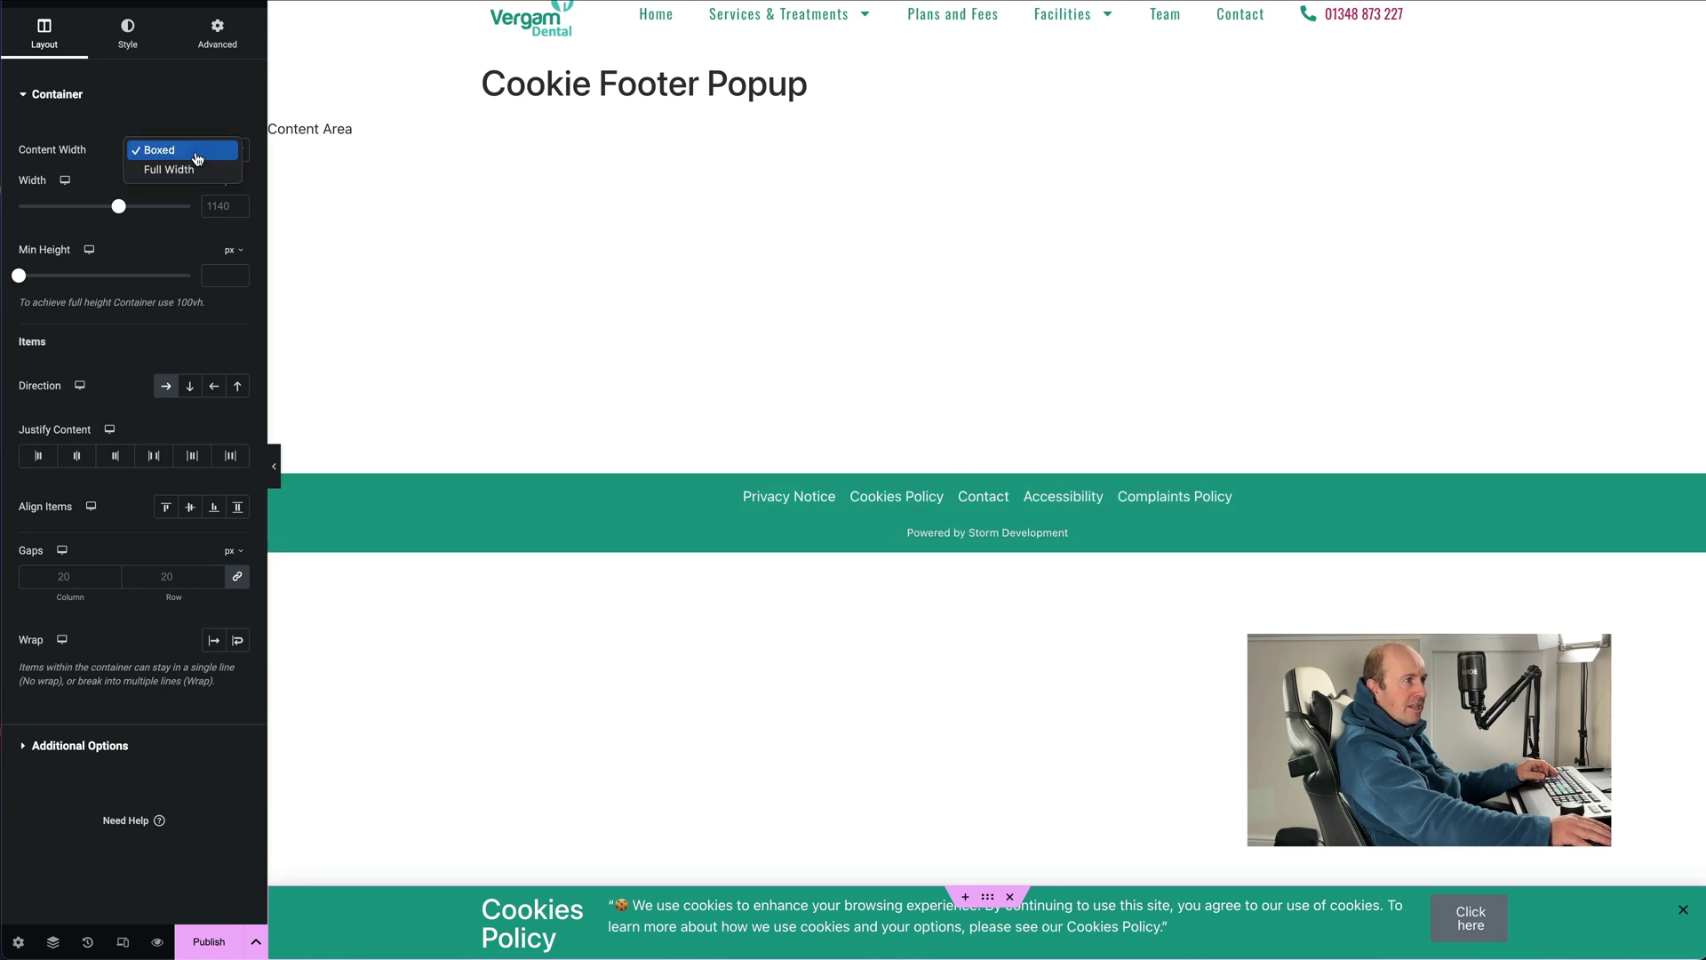
{"action": "left_click", "coordinate": [189, 170]}
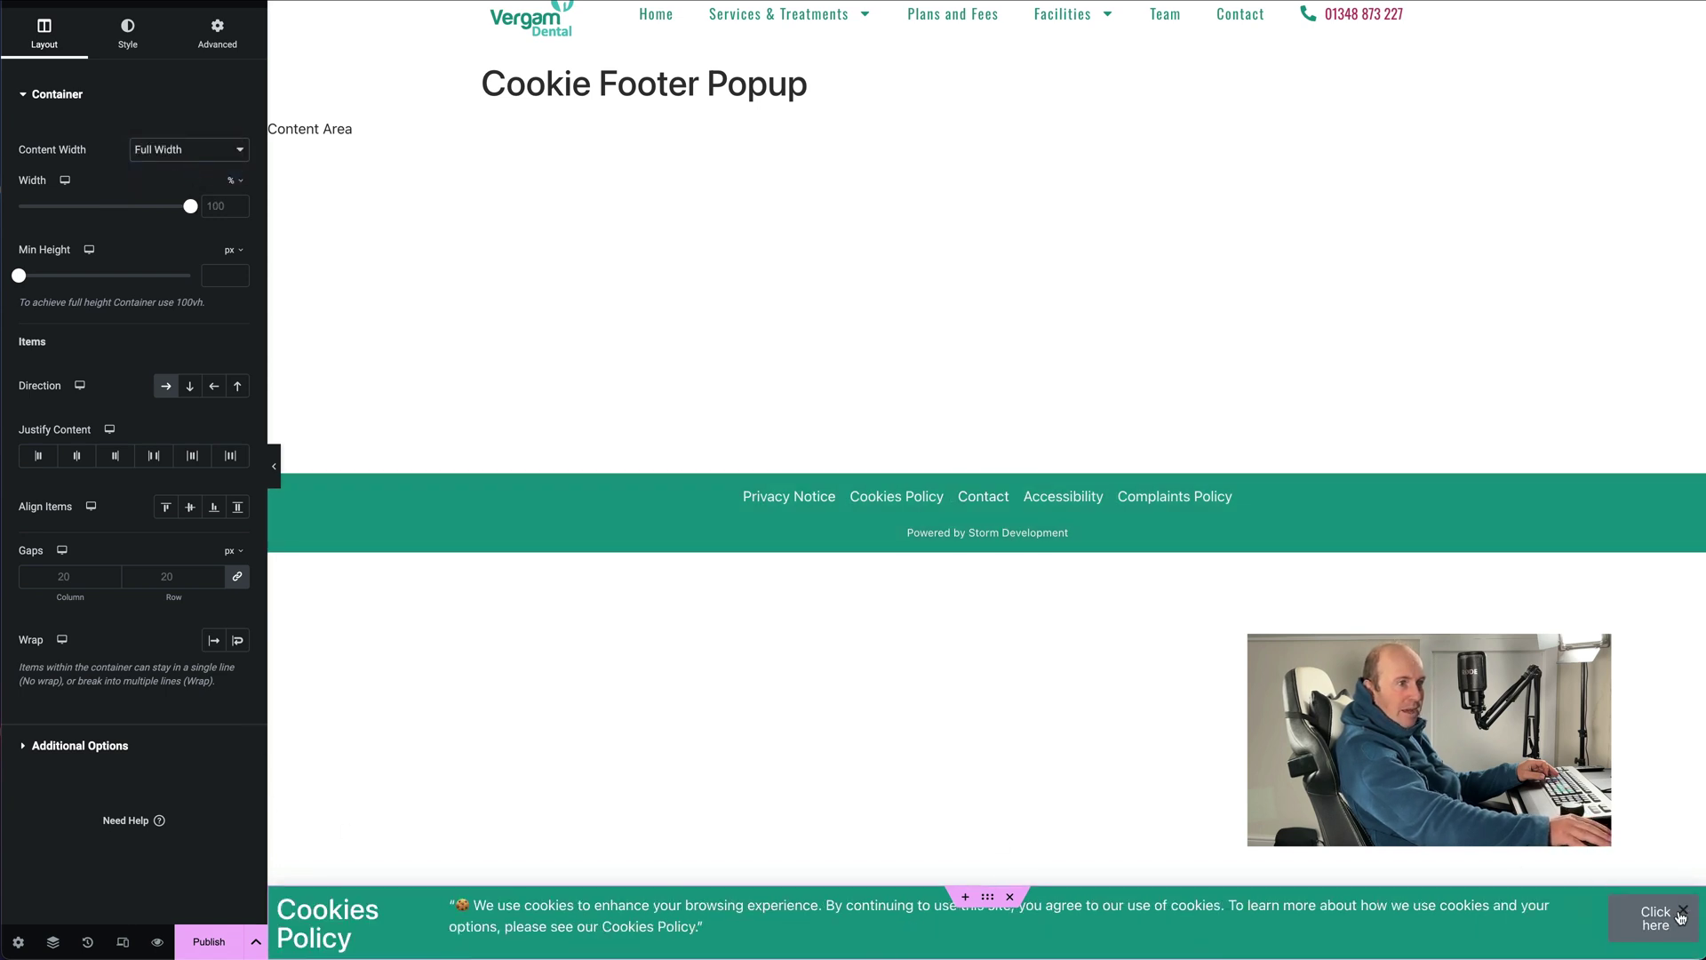
{"action": "left_click", "coordinate": [1658, 927]}
Give the button a gradient background running from red toward orange
{"action": "left_click", "coordinate": [142, 44]}
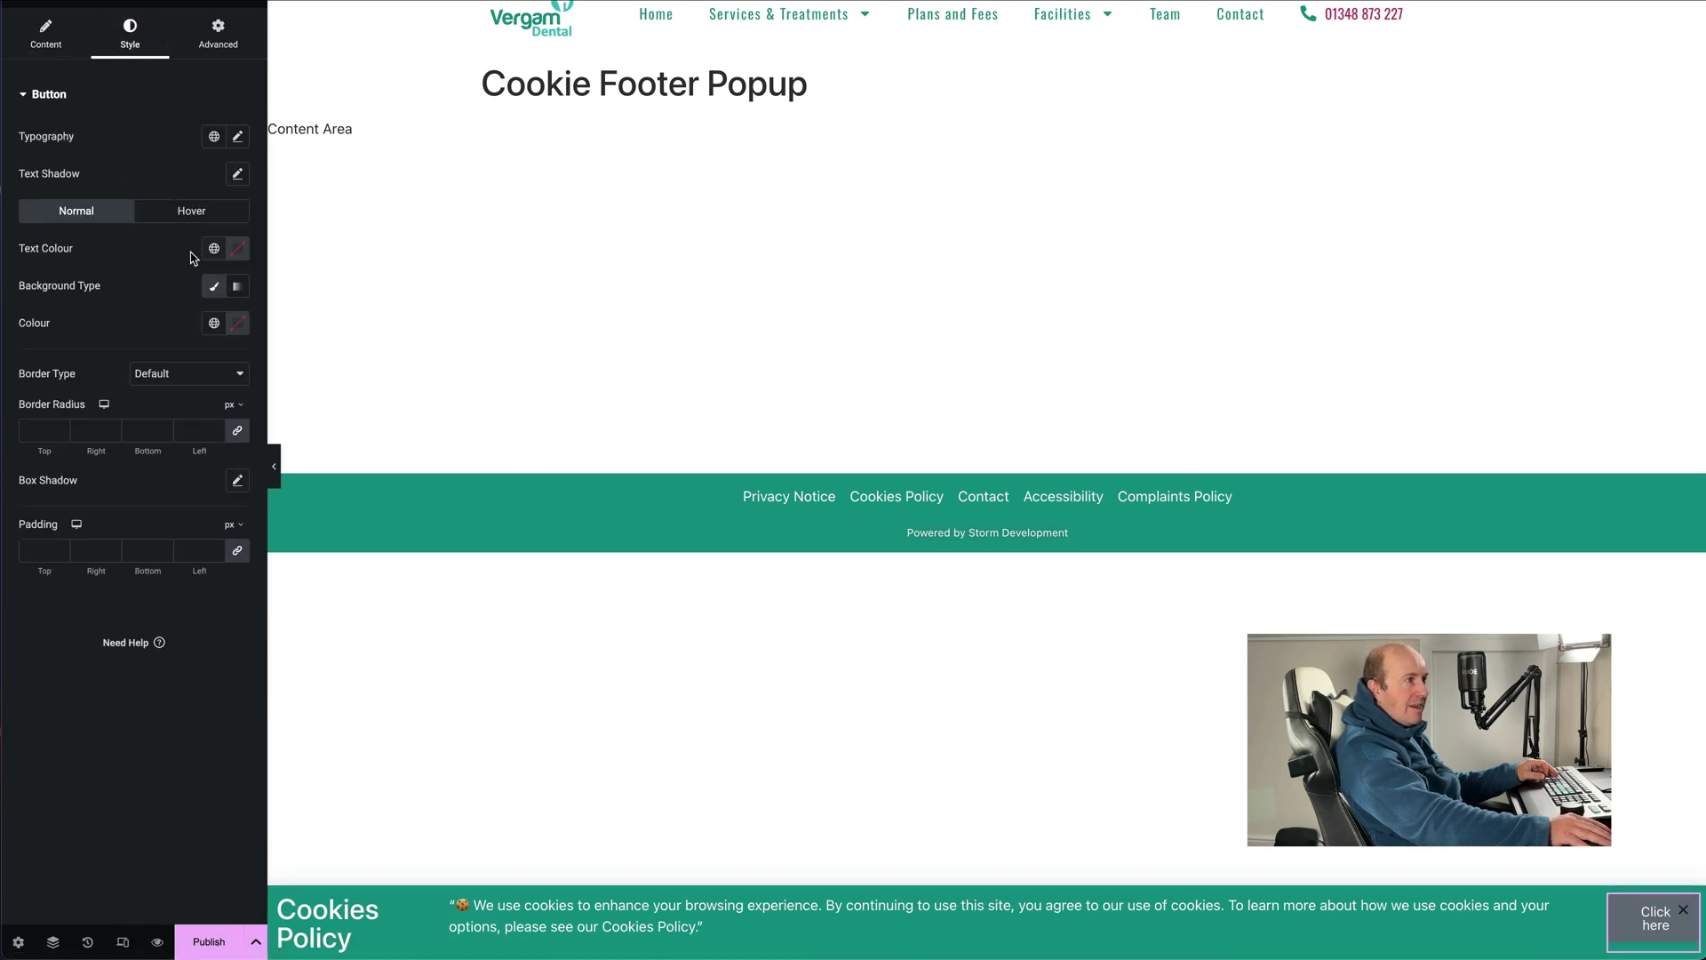
{"action": "left_click", "coordinate": [238, 287]}
{"action": "left_click", "coordinate": [237, 323]}
{"action": "left_click_drag", "start_coordinate": [271, 458], "coordinate": [282, 429]}
{"action": "left_click", "coordinate": [300, 436]}
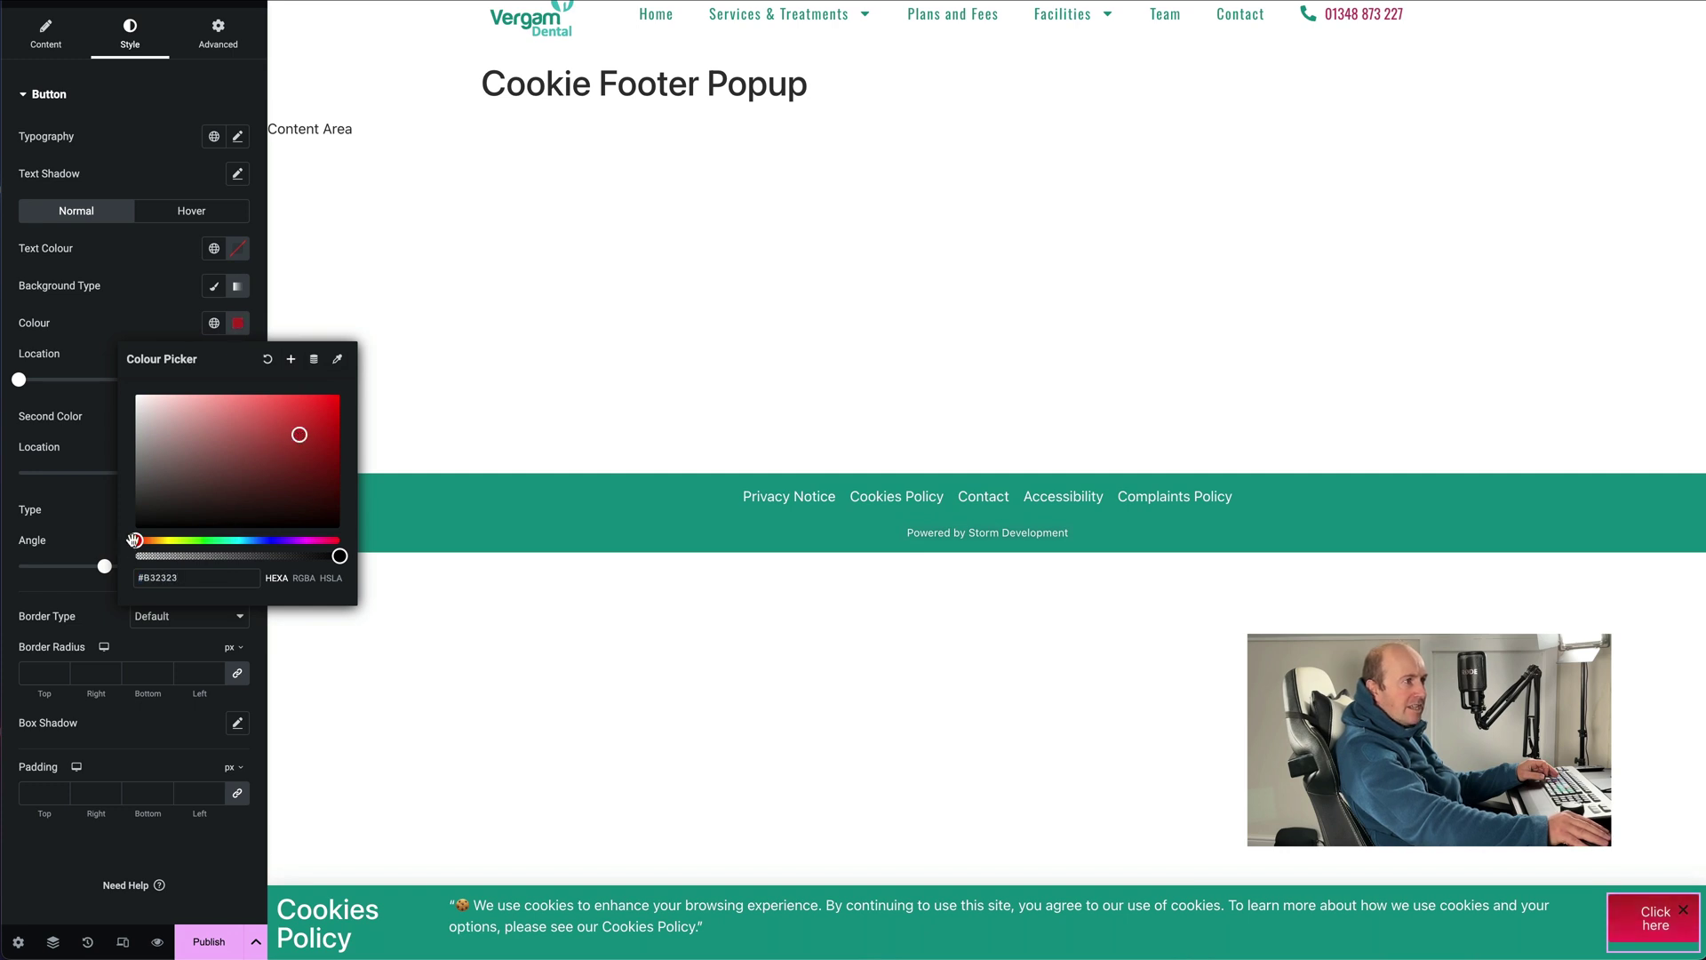
{"action": "left_click_drag", "start_coordinate": [135, 539], "coordinate": [152, 539]}
{"action": "left_click", "coordinate": [45, 34]}
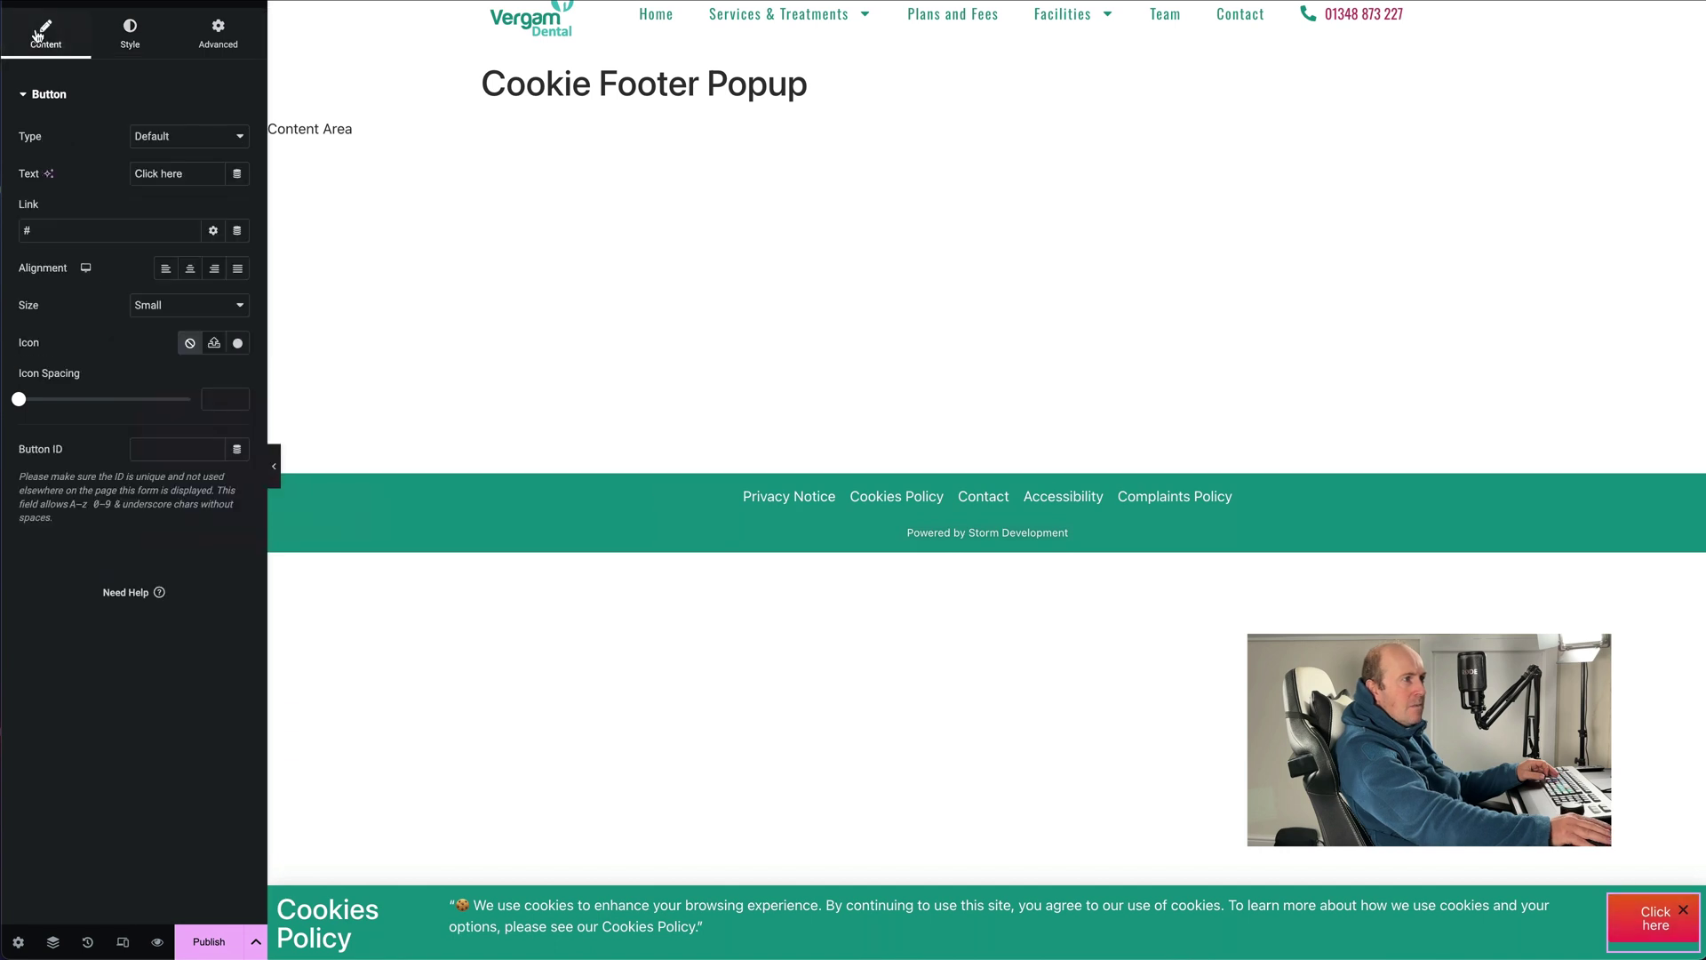
Relabel the button 'Accept' and set the Cookies Policy heading font size to 17 px
{"action": "triple_click", "coordinate": [201, 183]}
{"action": "type", "text": "Acce"}
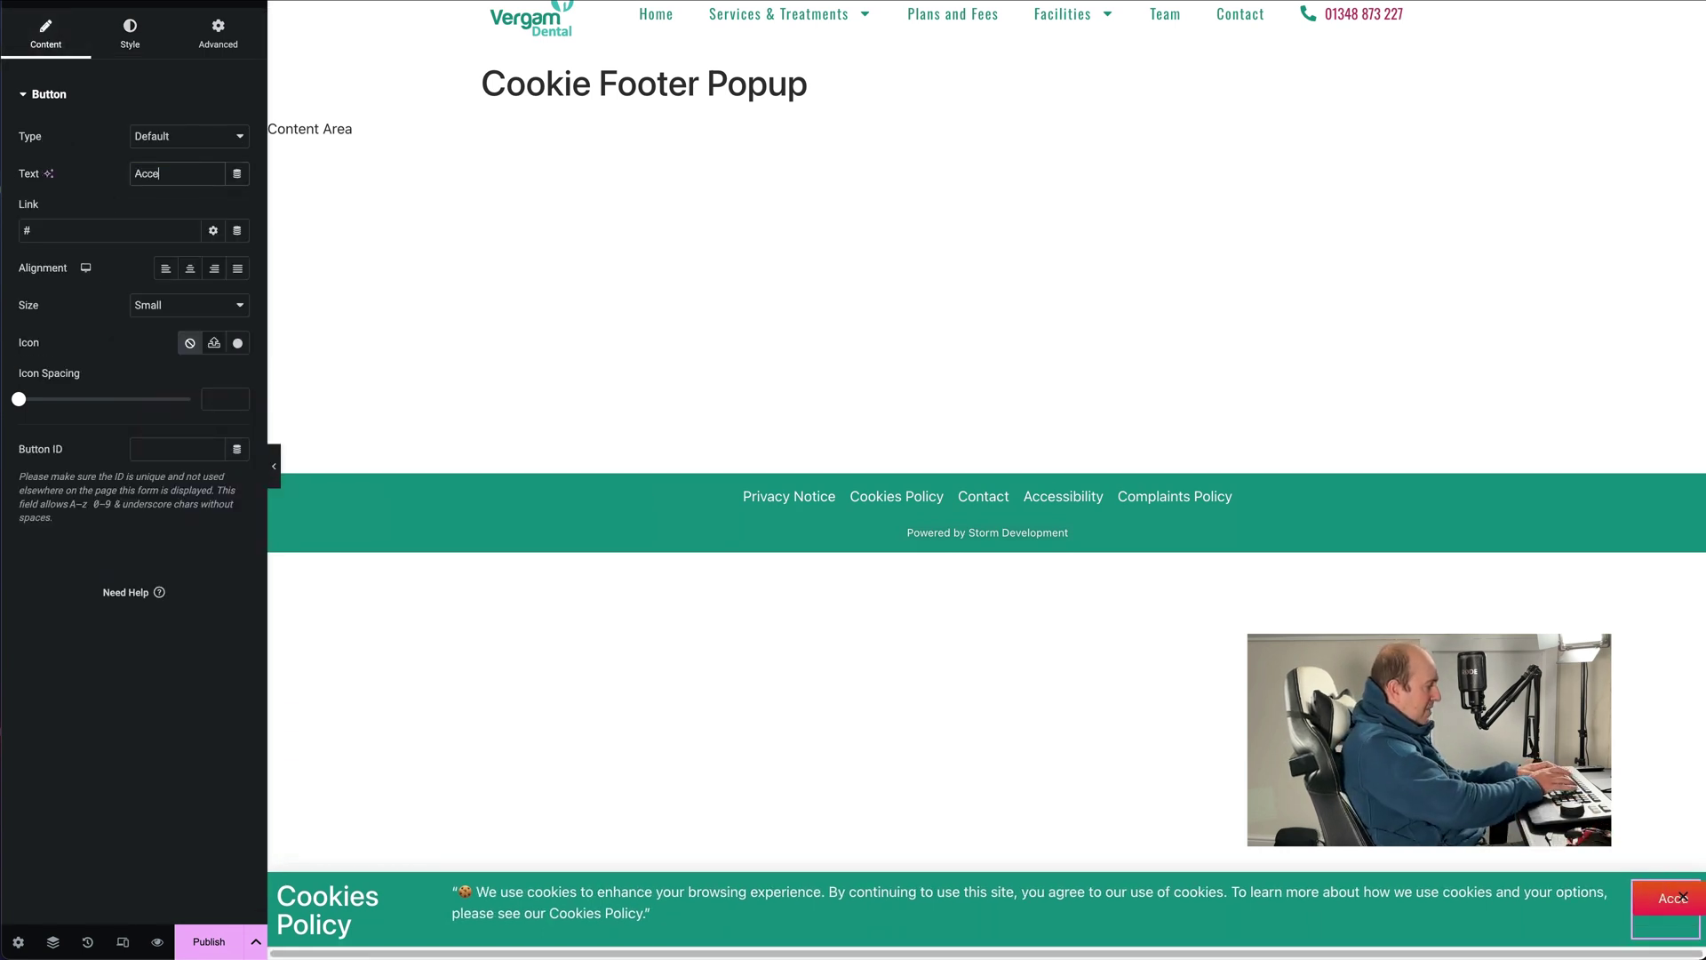
{"action": "type", "text": "pt"}
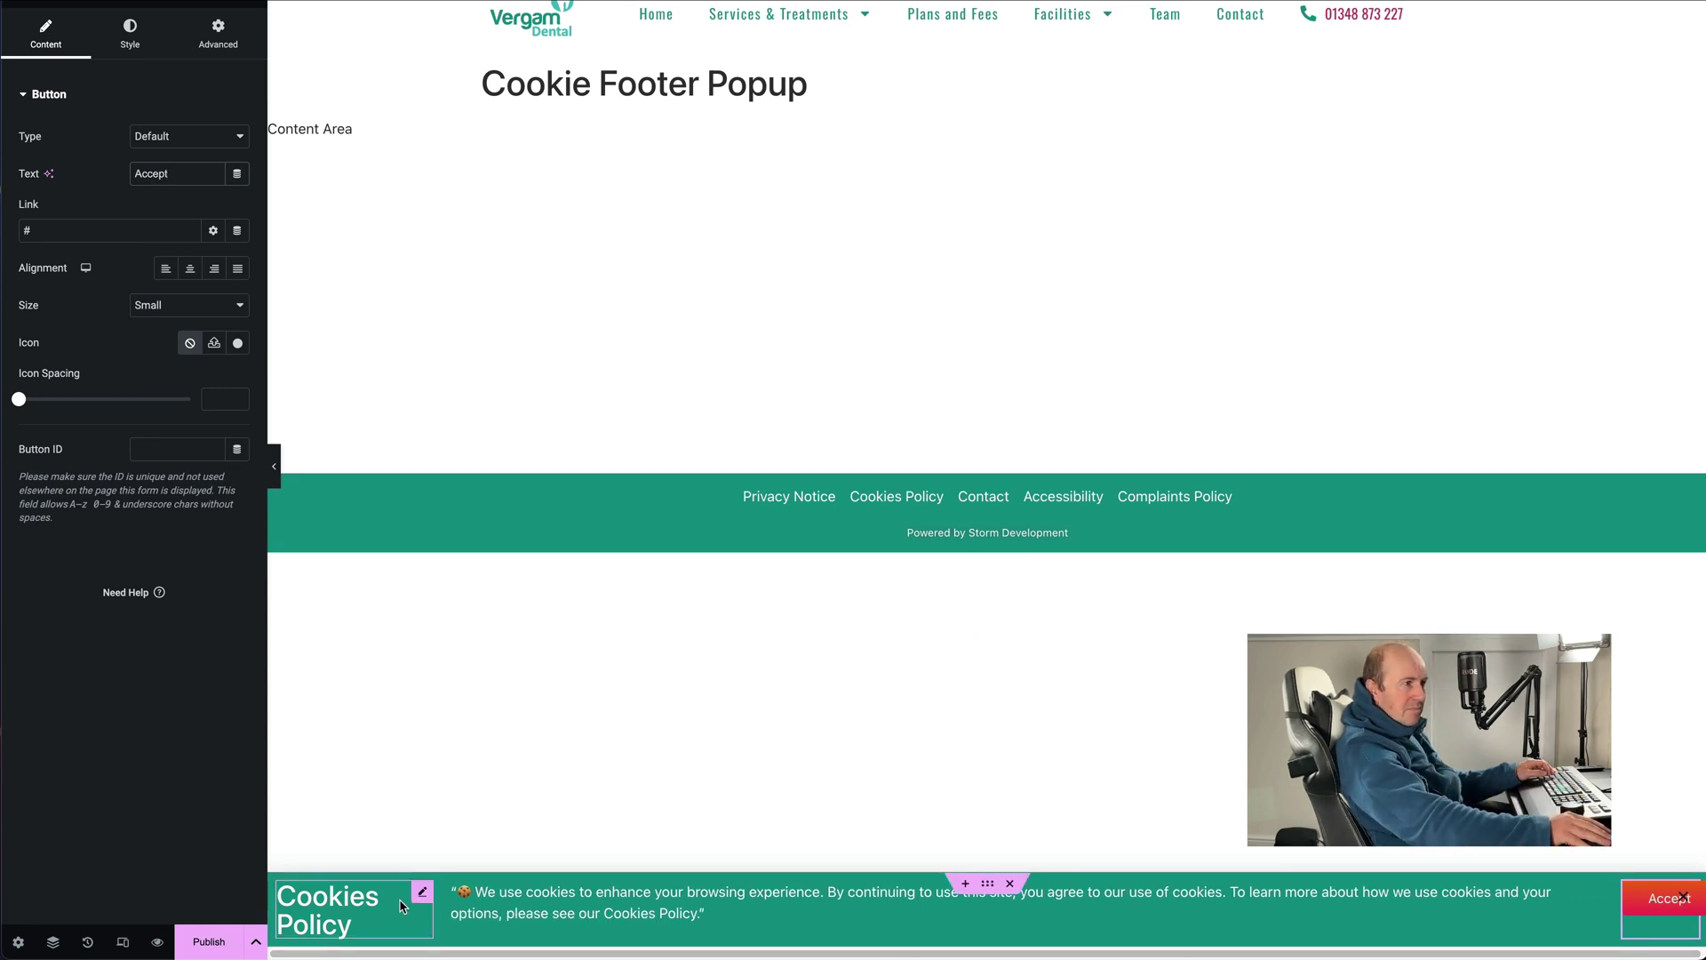
{"action": "left_click", "coordinate": [422, 891]}
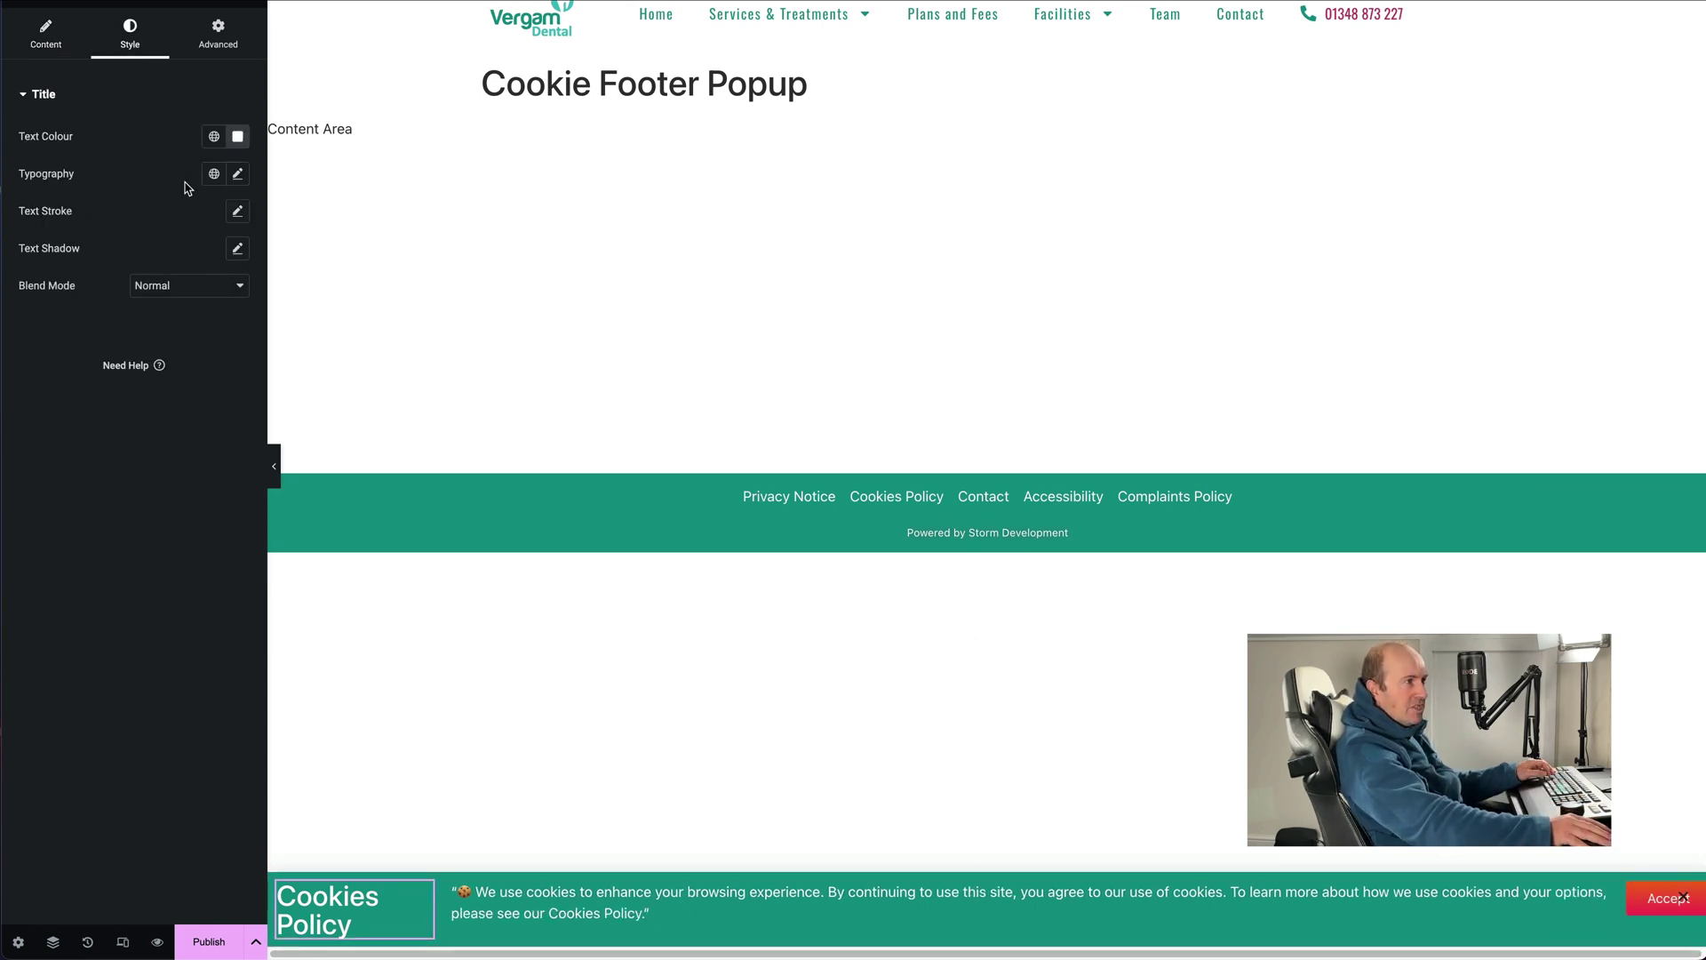
{"action": "left_click", "coordinate": [238, 175]}
{"action": "left_click_drag", "start_coordinate": [33, 313], "coordinate": [49, 318]}
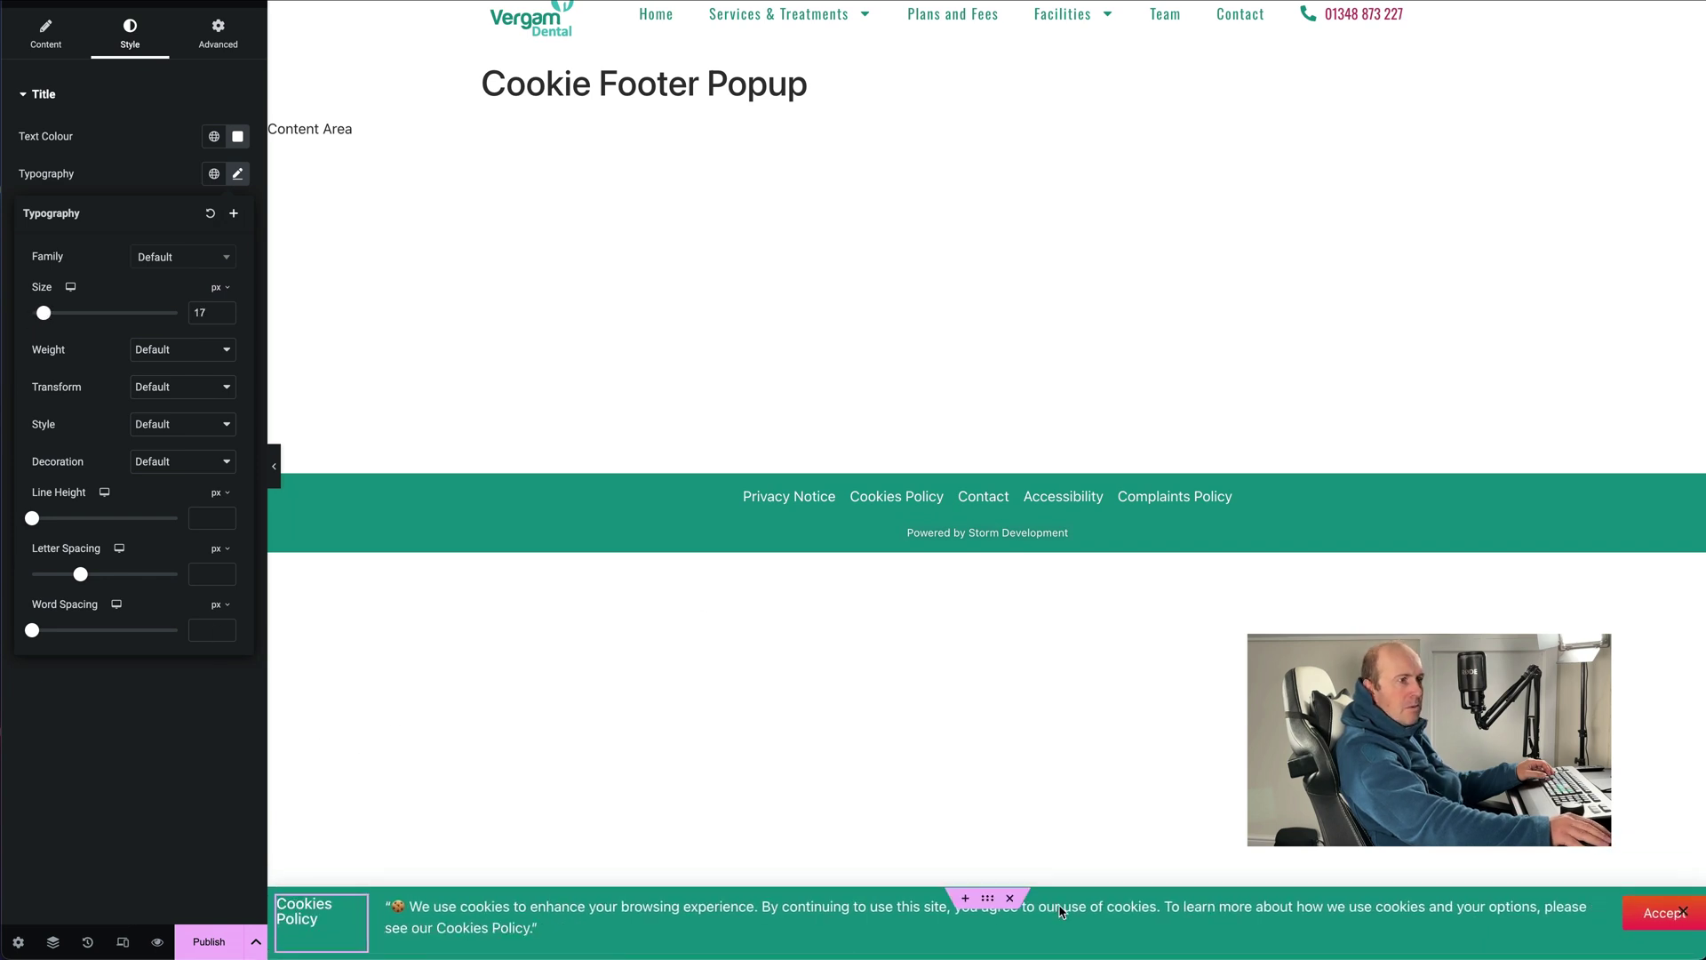
Set the bar container's Align Items to Center so heading and button line up vertically
{"action": "left_click", "coordinate": [421, 558]}
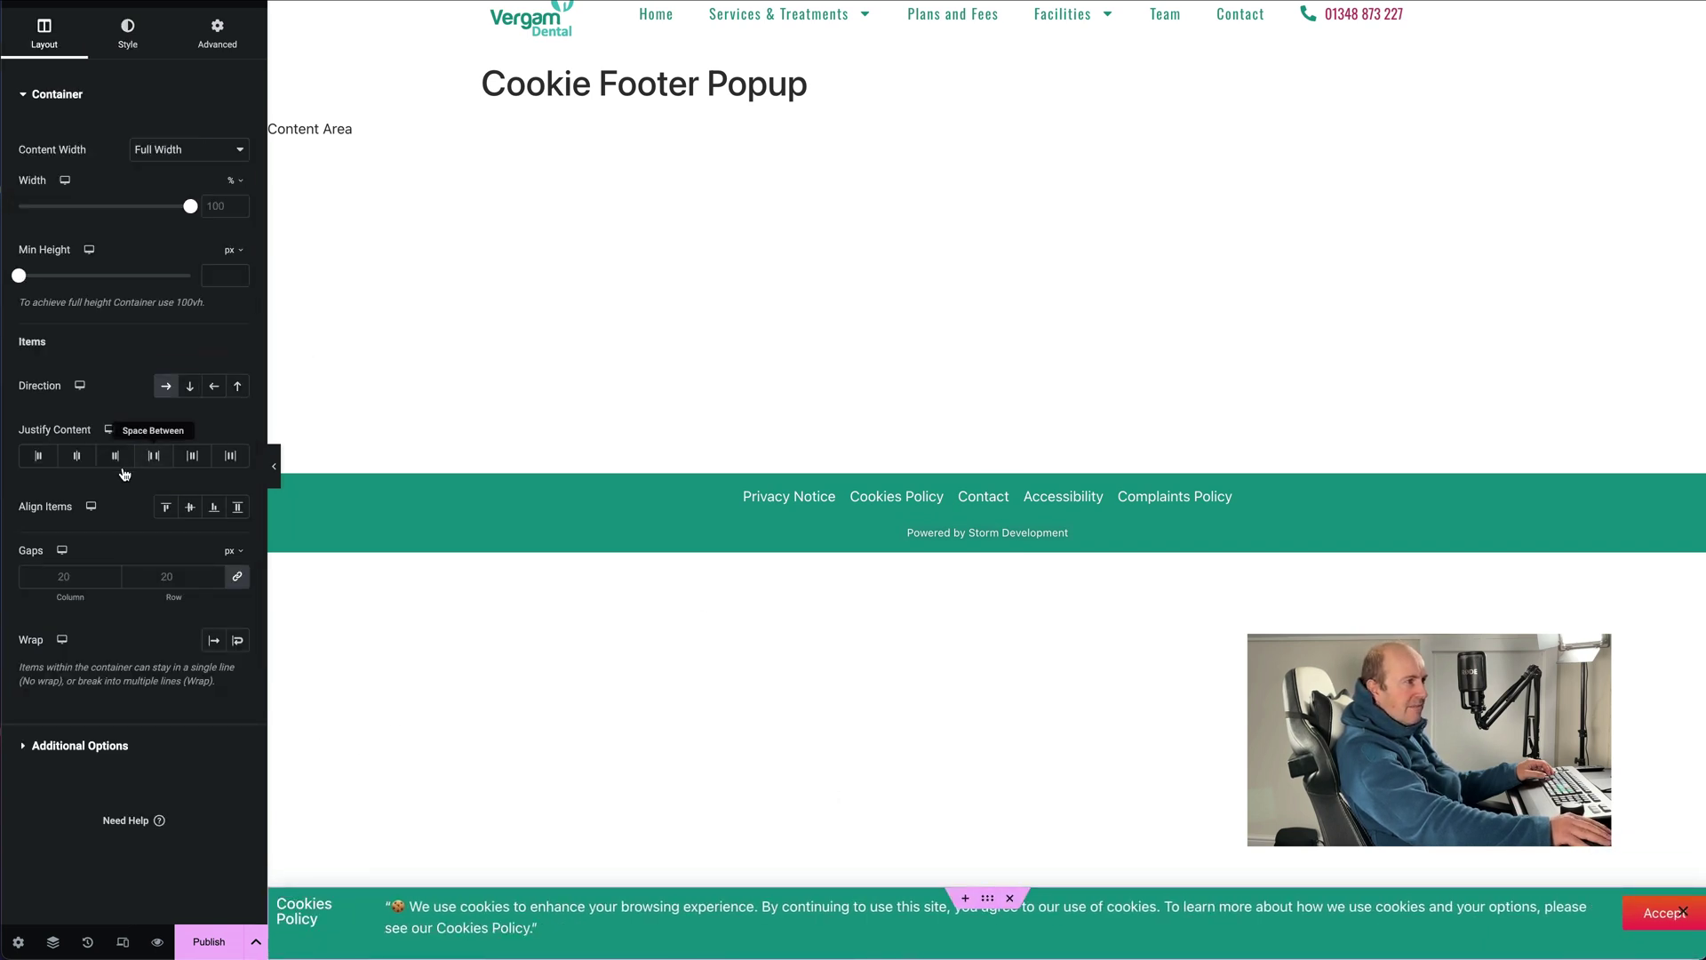
{"action": "left_click", "coordinate": [191, 508]}
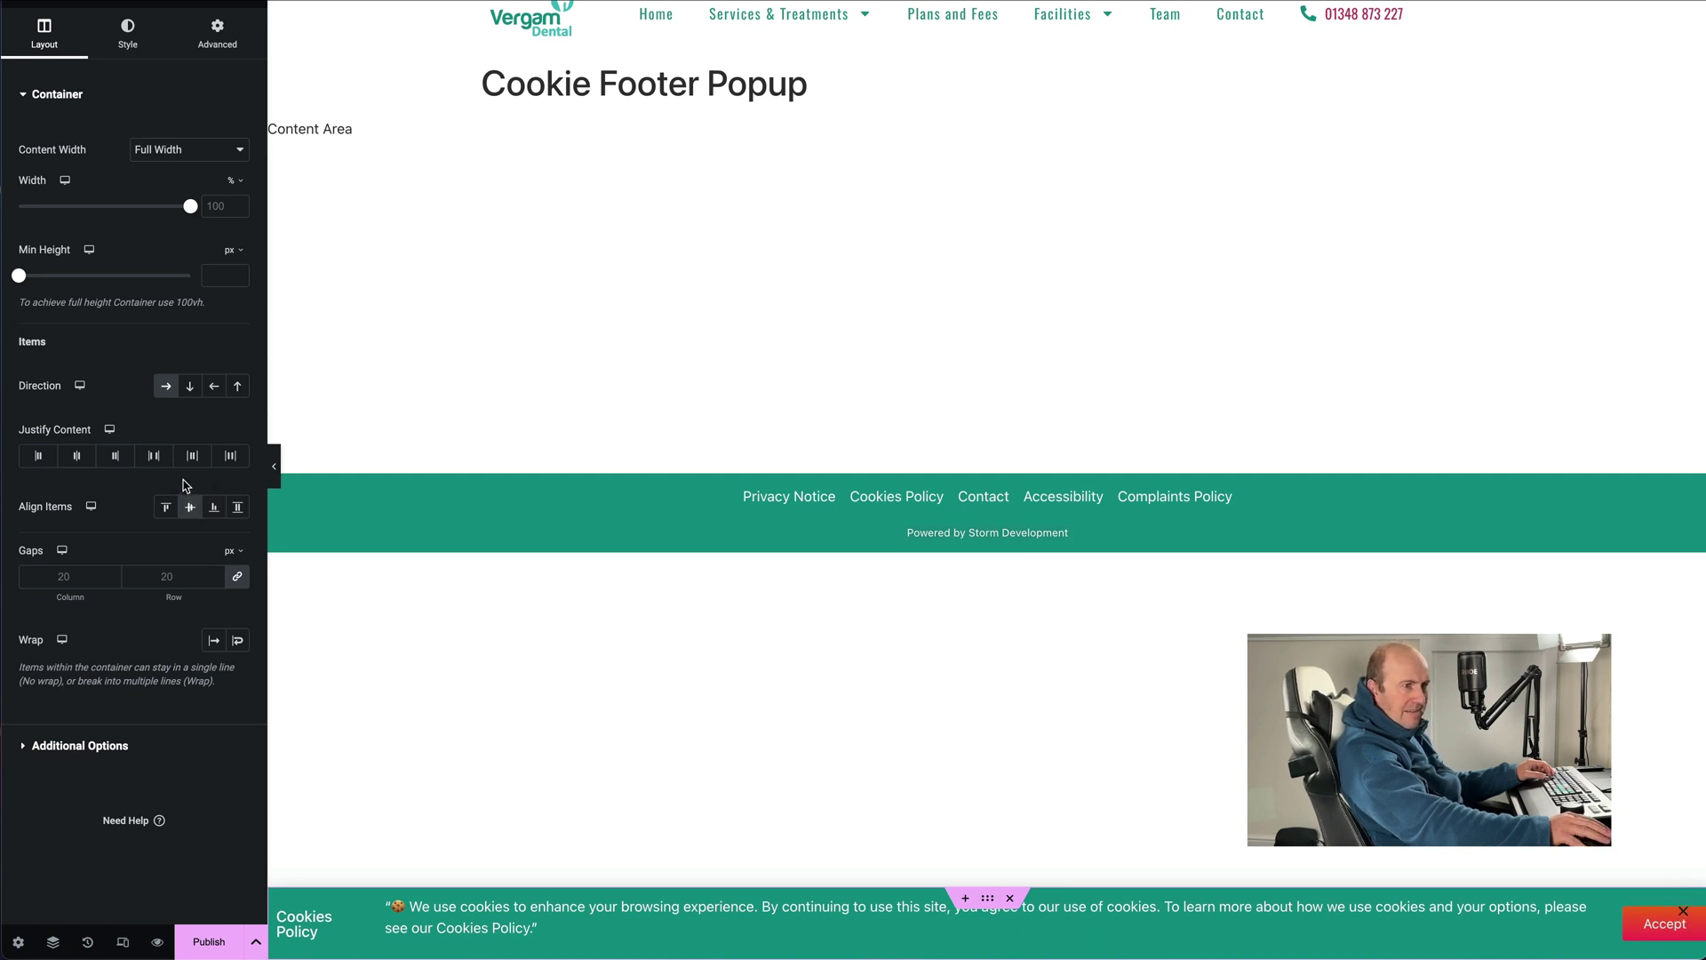
{"action": "left_click", "coordinate": [1666, 921]}
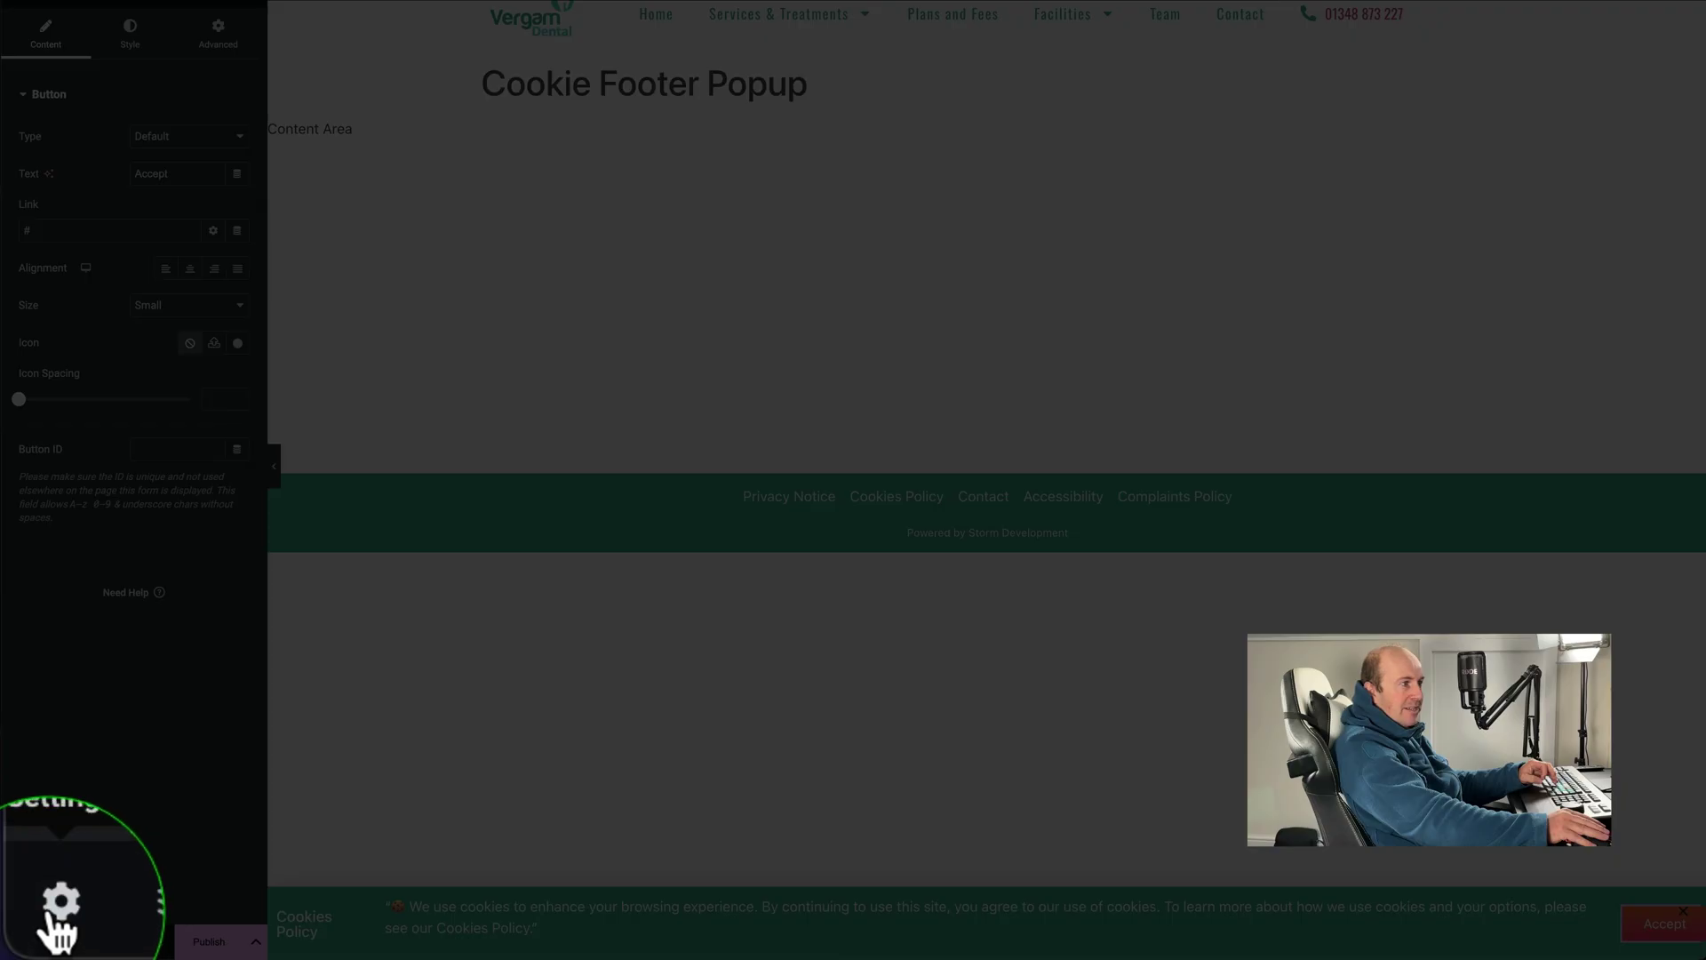
{"action": "left_click", "coordinate": [18, 942]}
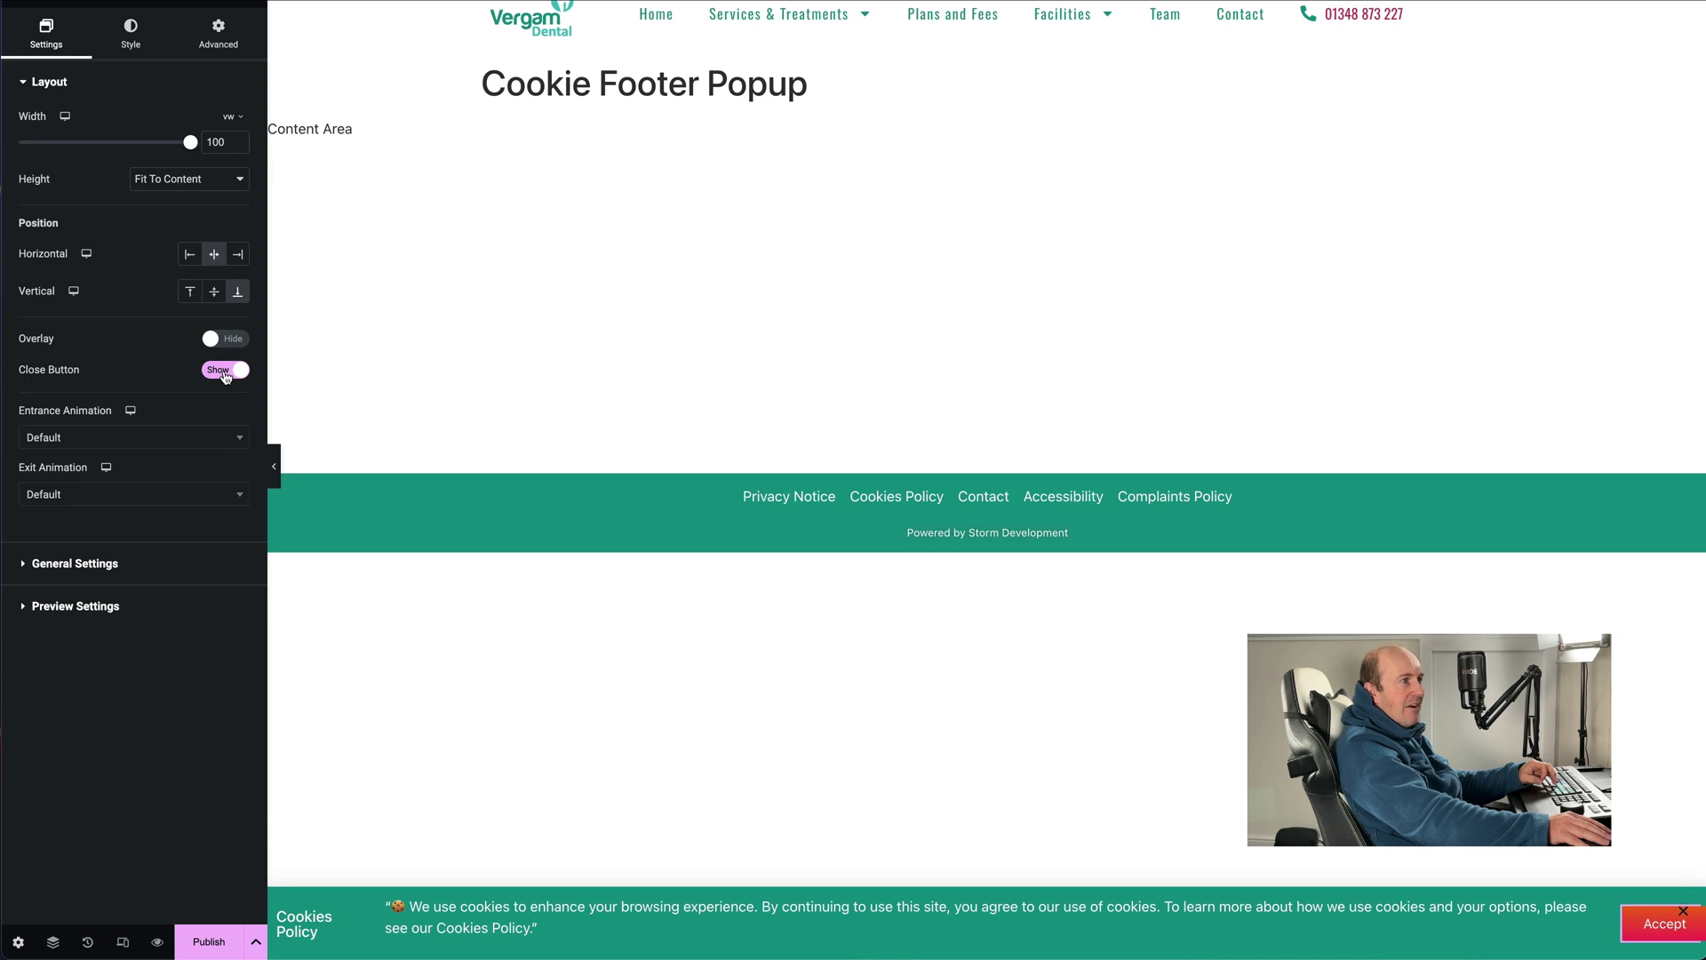
Switch the popup's Close Button setting to Hide
{"action": "left_click", "coordinate": [226, 372]}
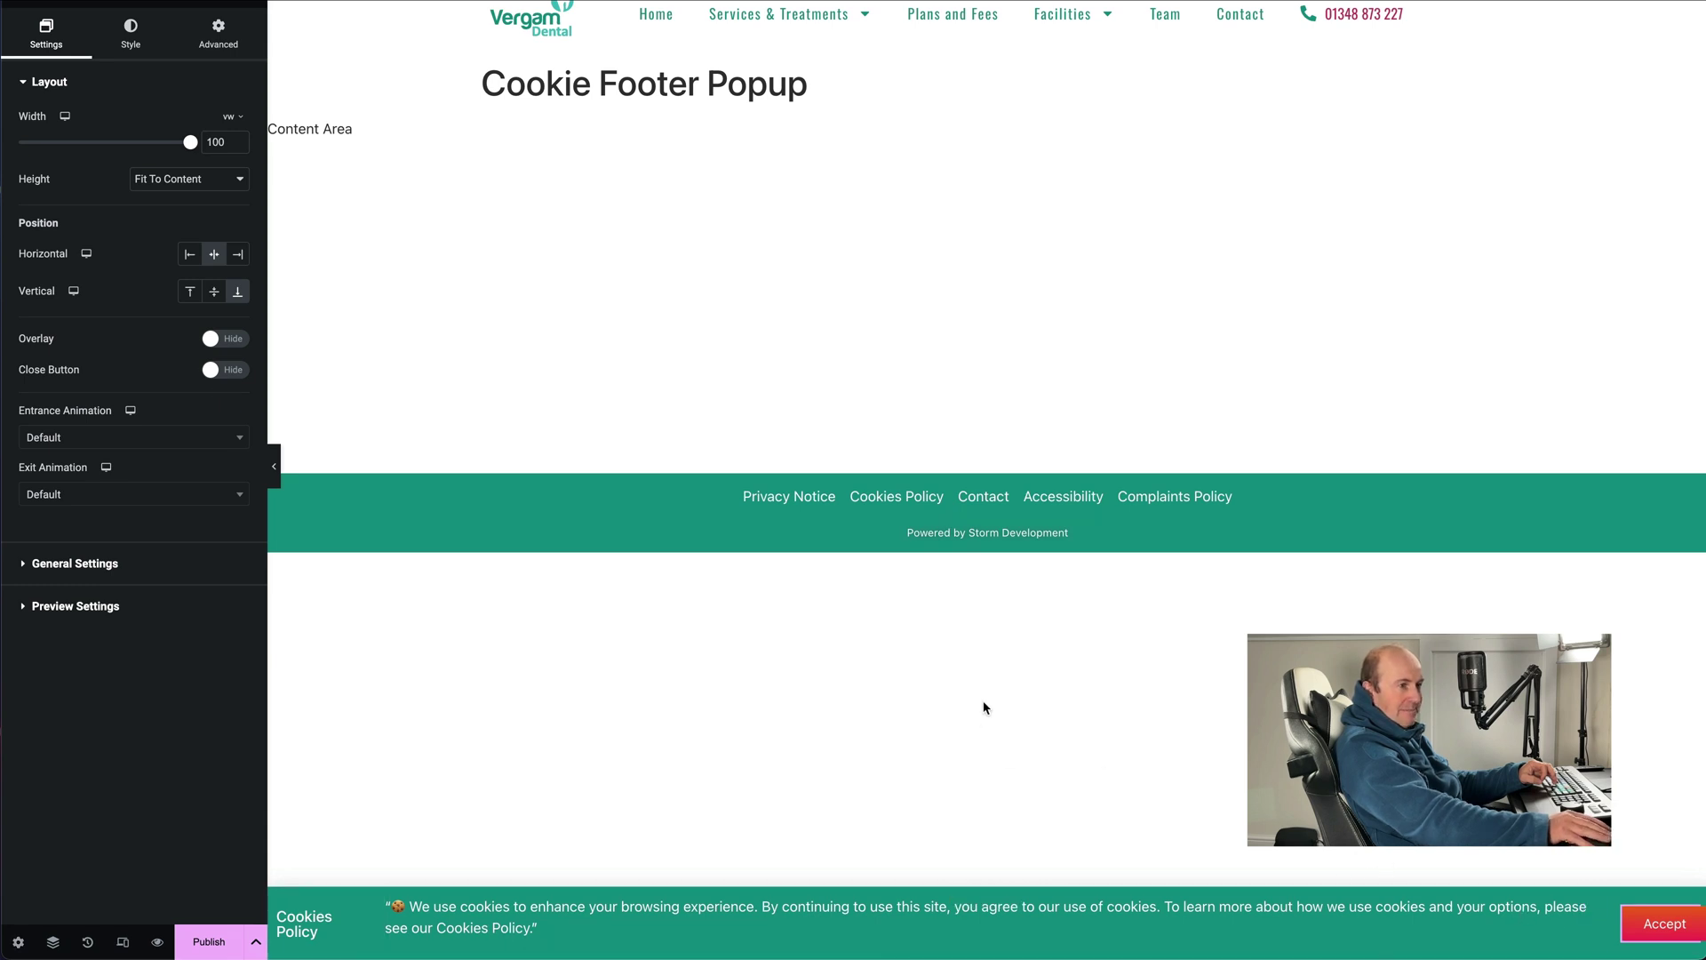
{"action": "left_click", "coordinate": [1690, 922]}
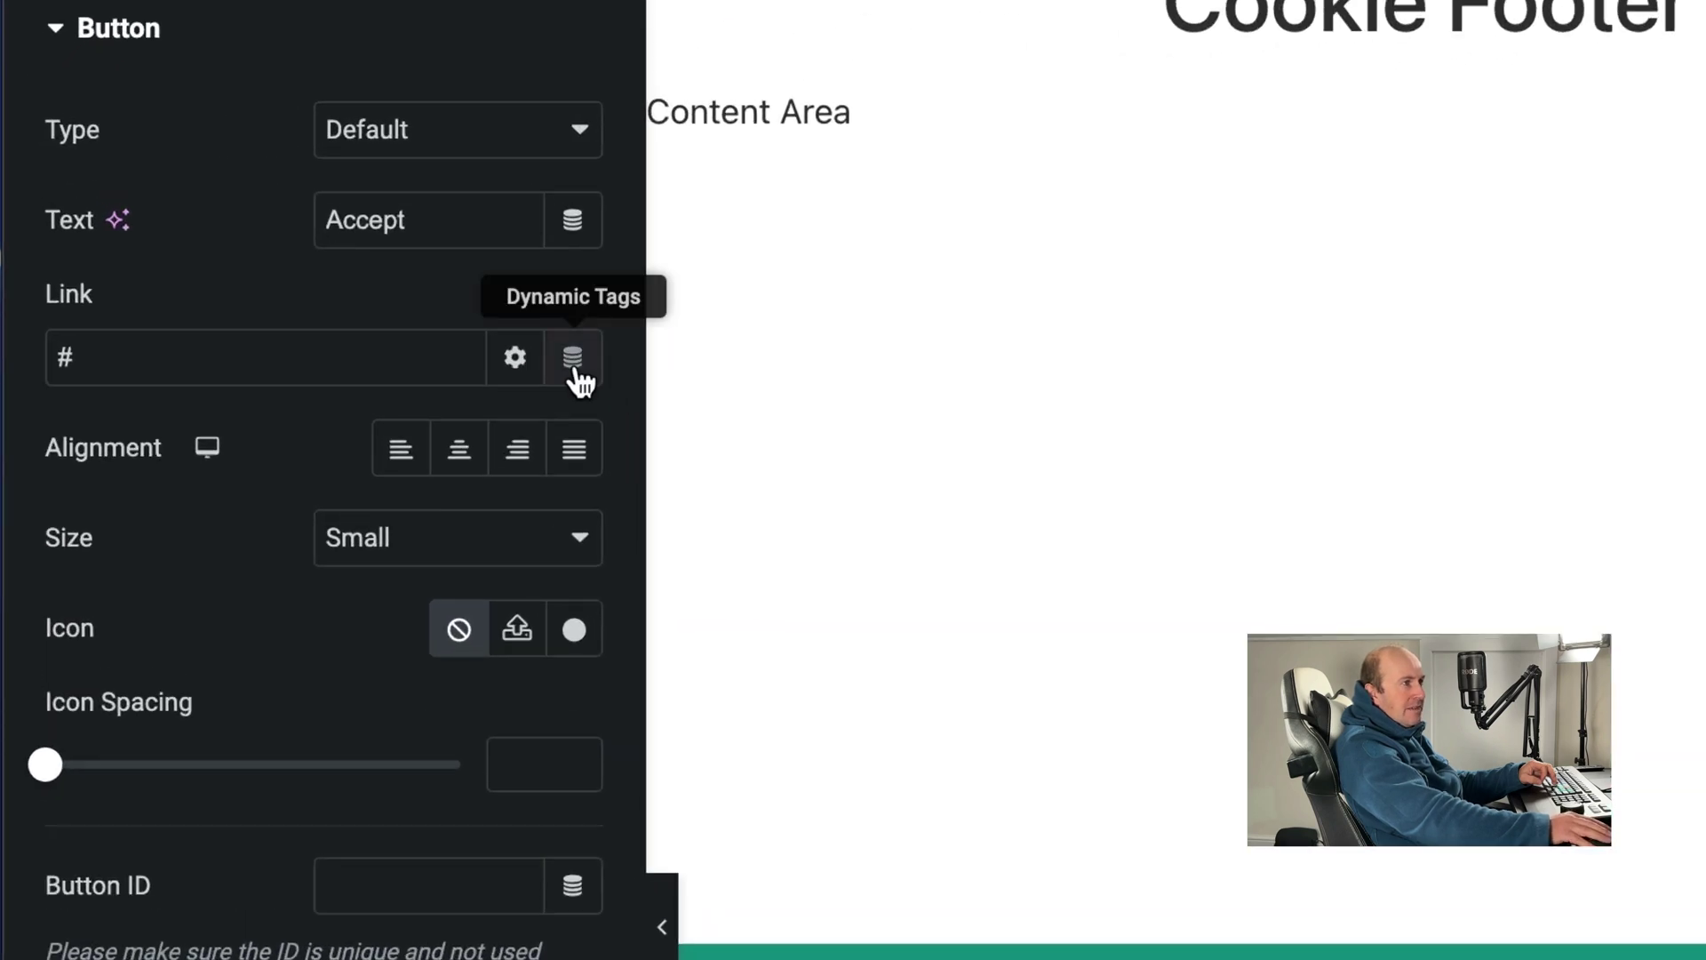
Give the Accept button a Popup link with Action Close Popup and Don't Show Again set to Yes
{"action": "left_click", "coordinate": [572, 357]}
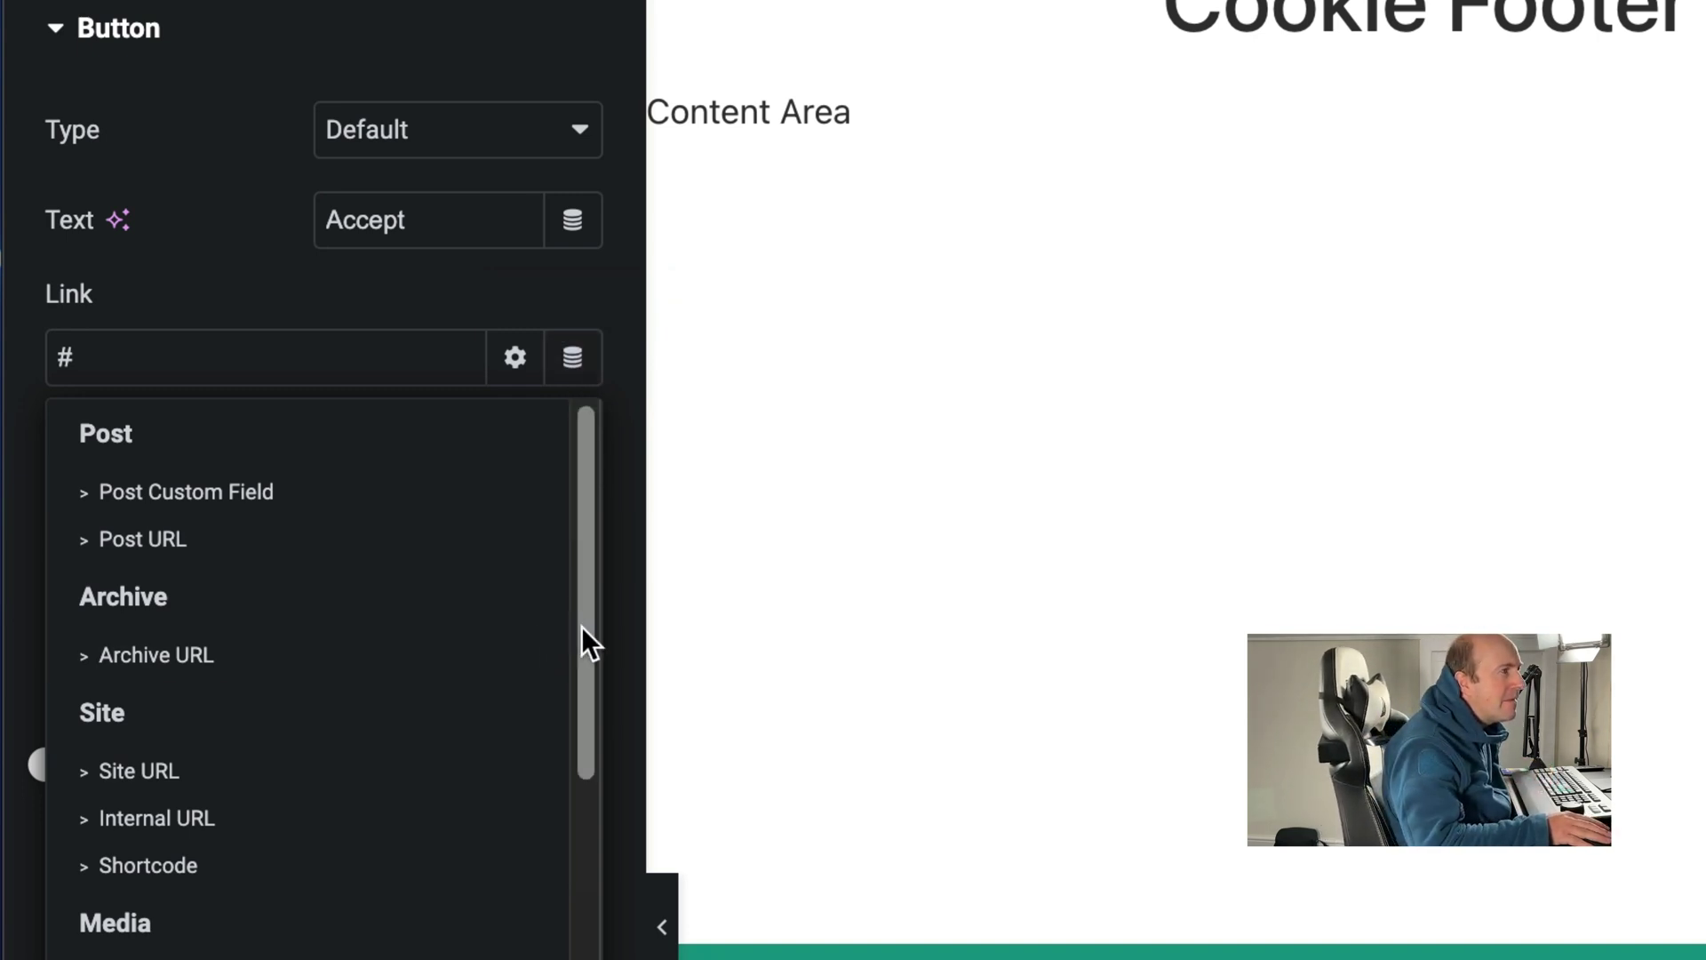
{"action": "scroll", "coordinate": [573, 666], "scroll_direction": "down", "scroll_amount": 5}
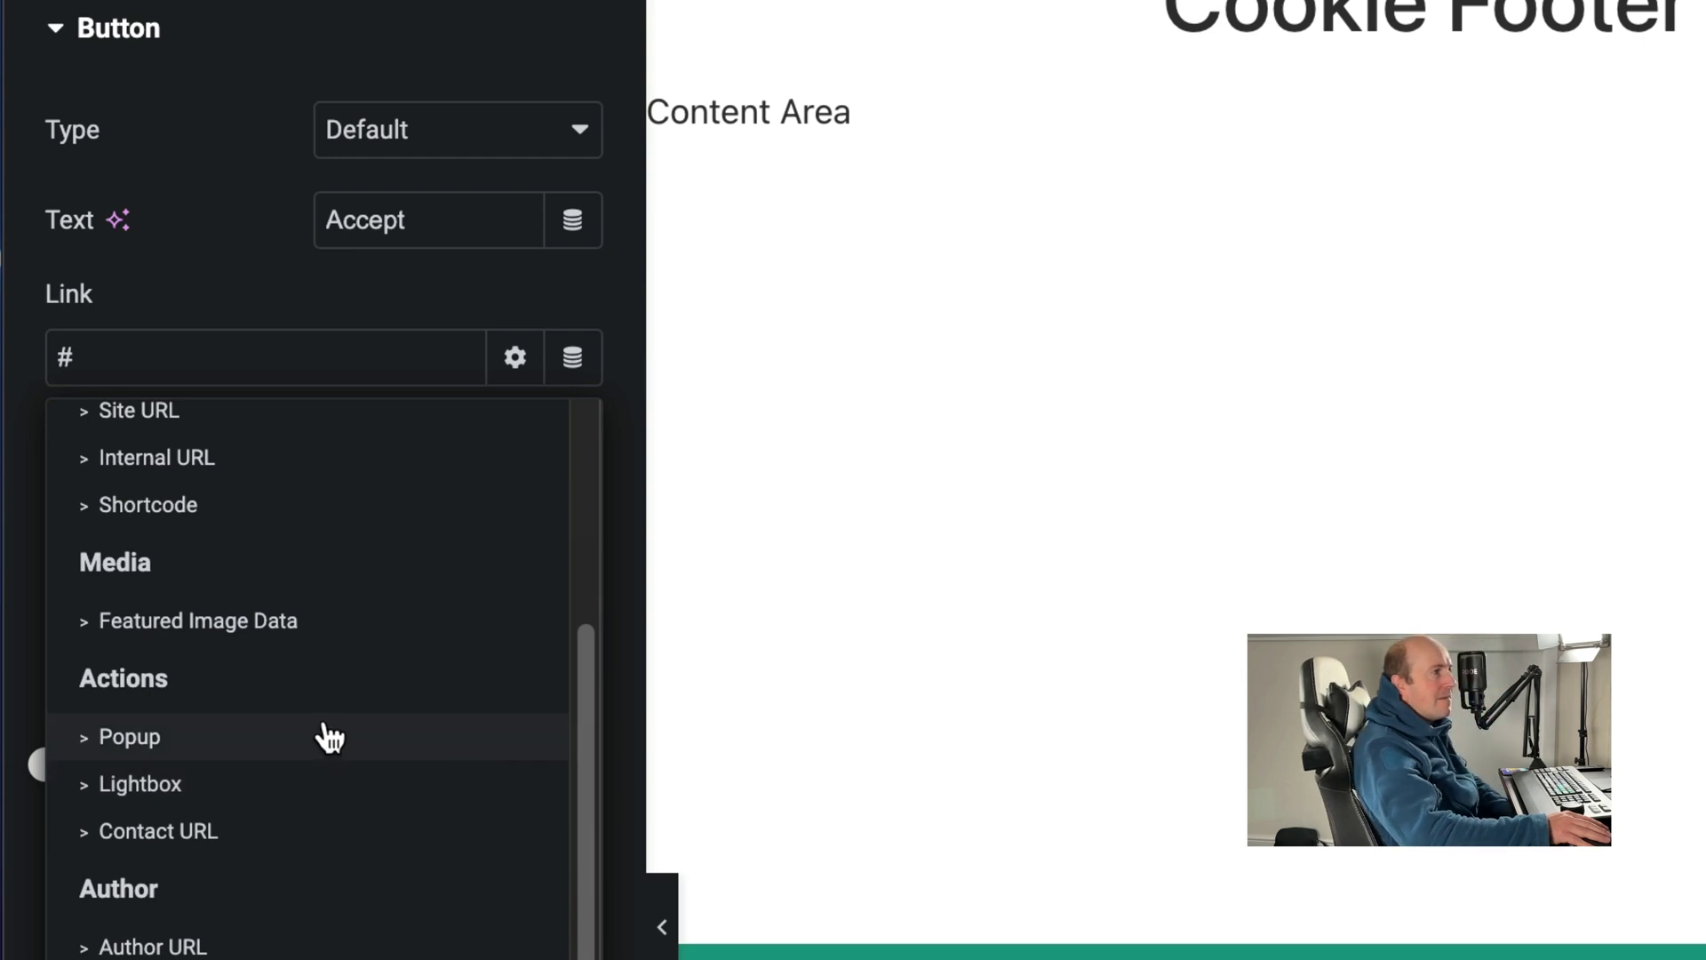
{"action": "left_click", "coordinate": [328, 737]}
{"action": "left_click", "coordinate": [69, 360]}
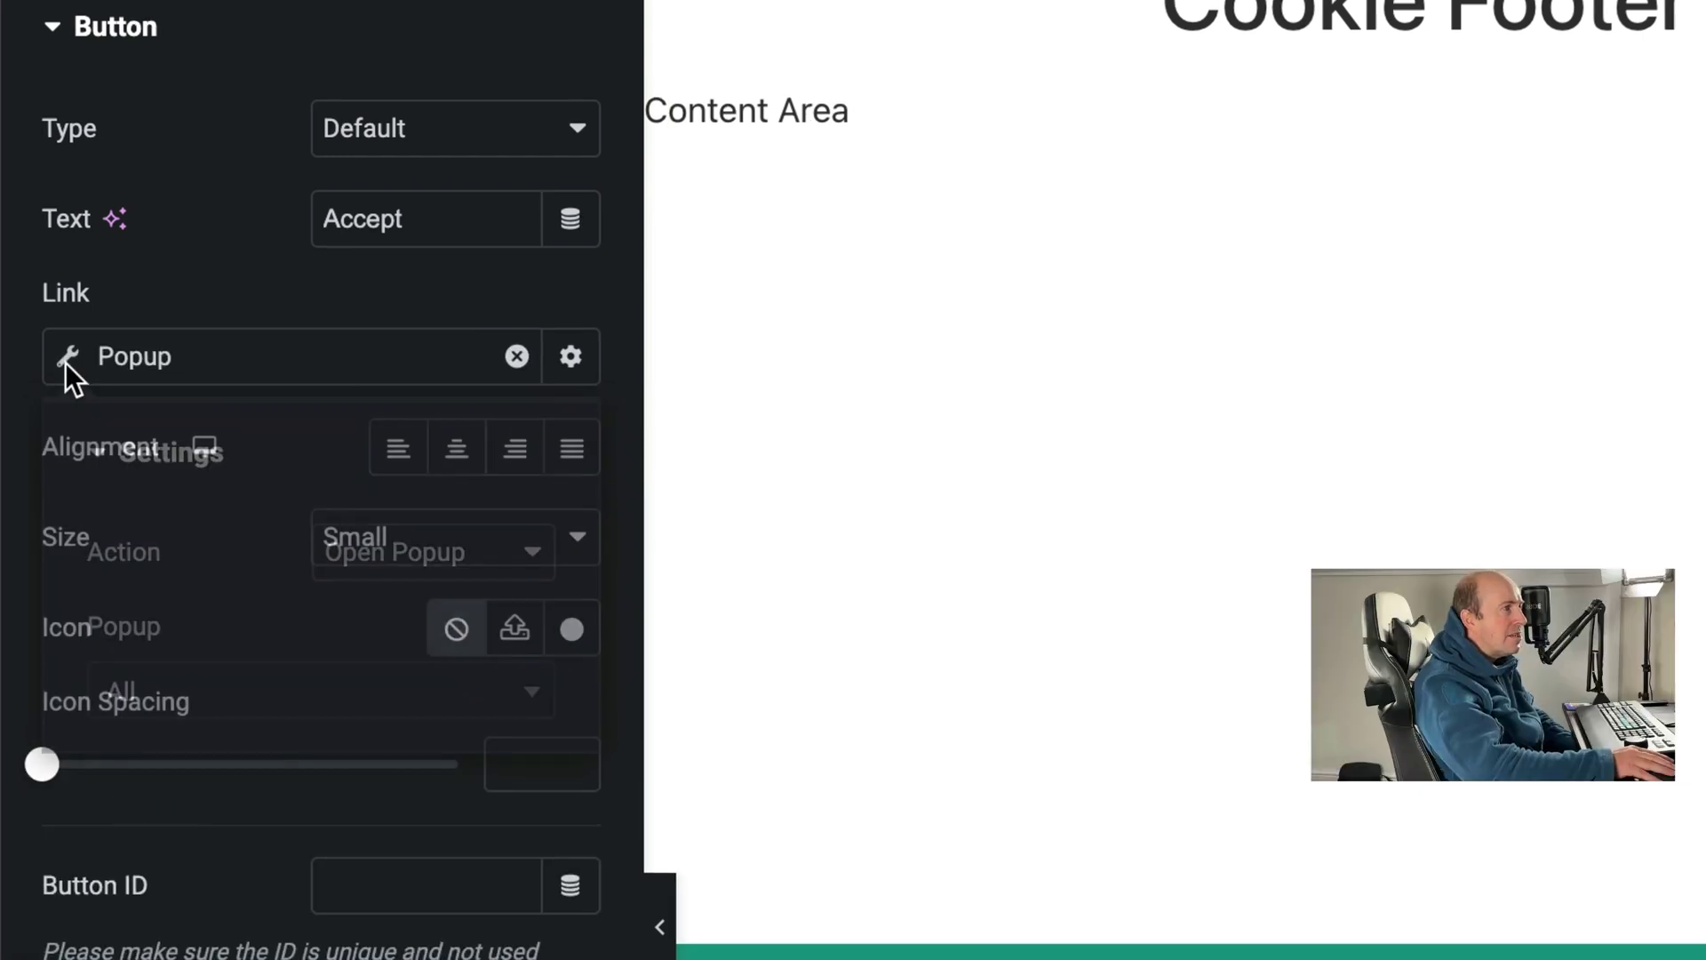
{"action": "left_click", "coordinate": [488, 571]}
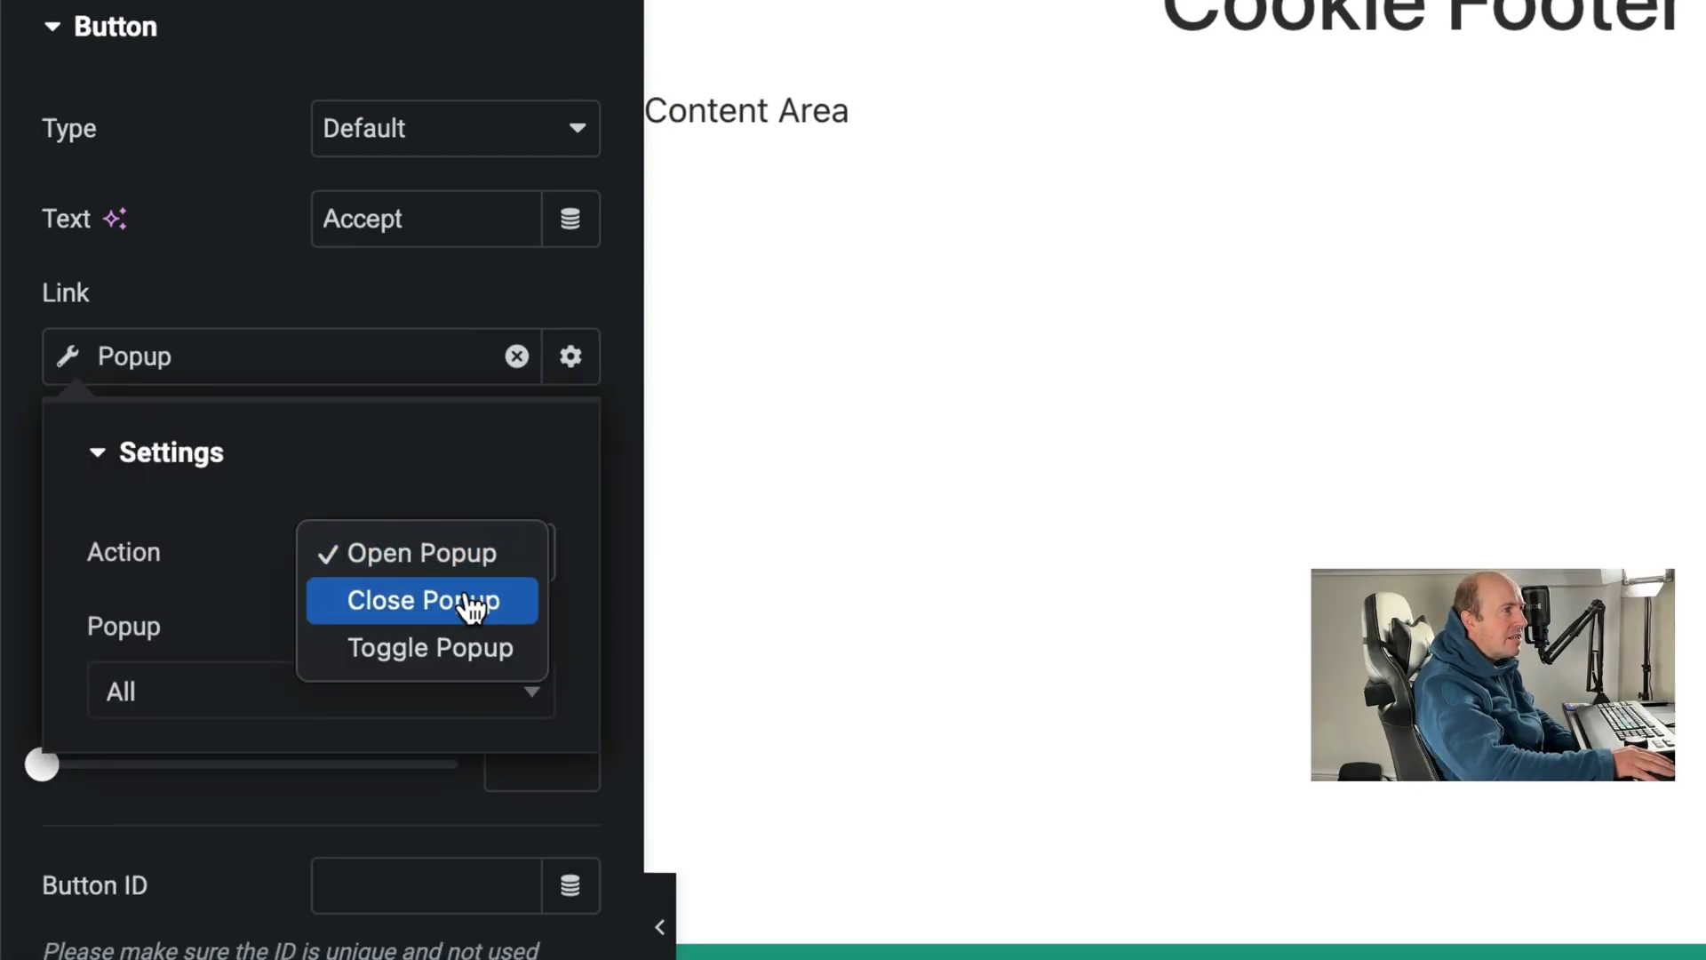
{"action": "left_click", "coordinate": [465, 601]}
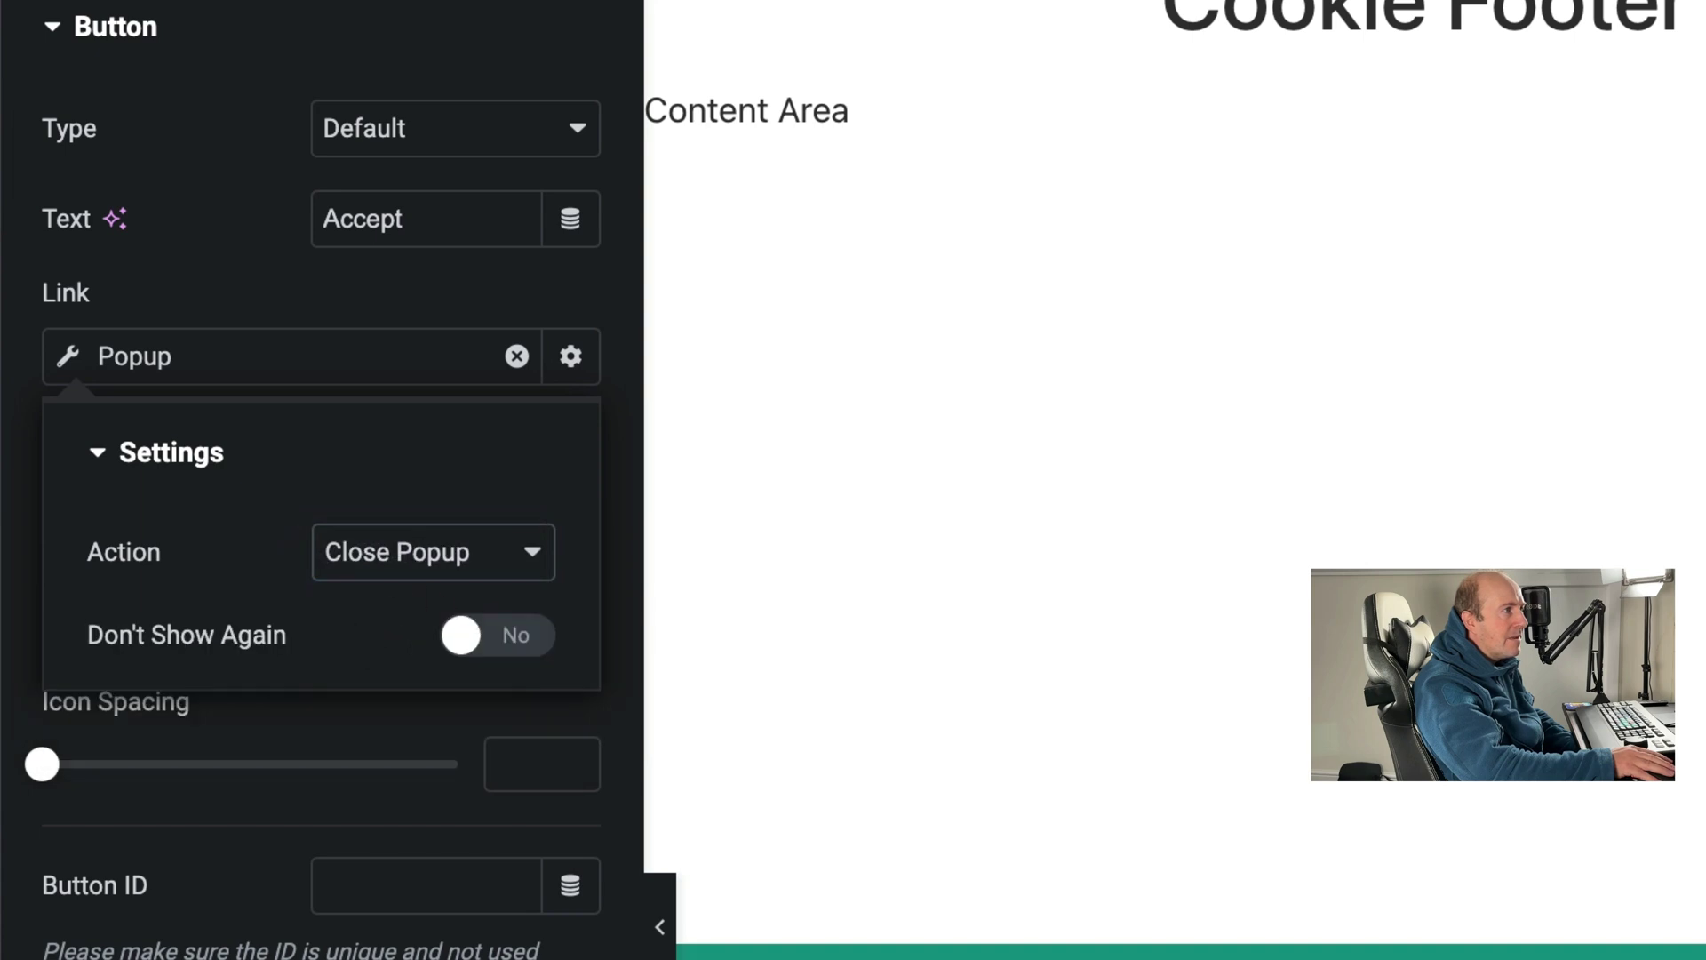
{"action": "left_click", "coordinate": [480, 655]}
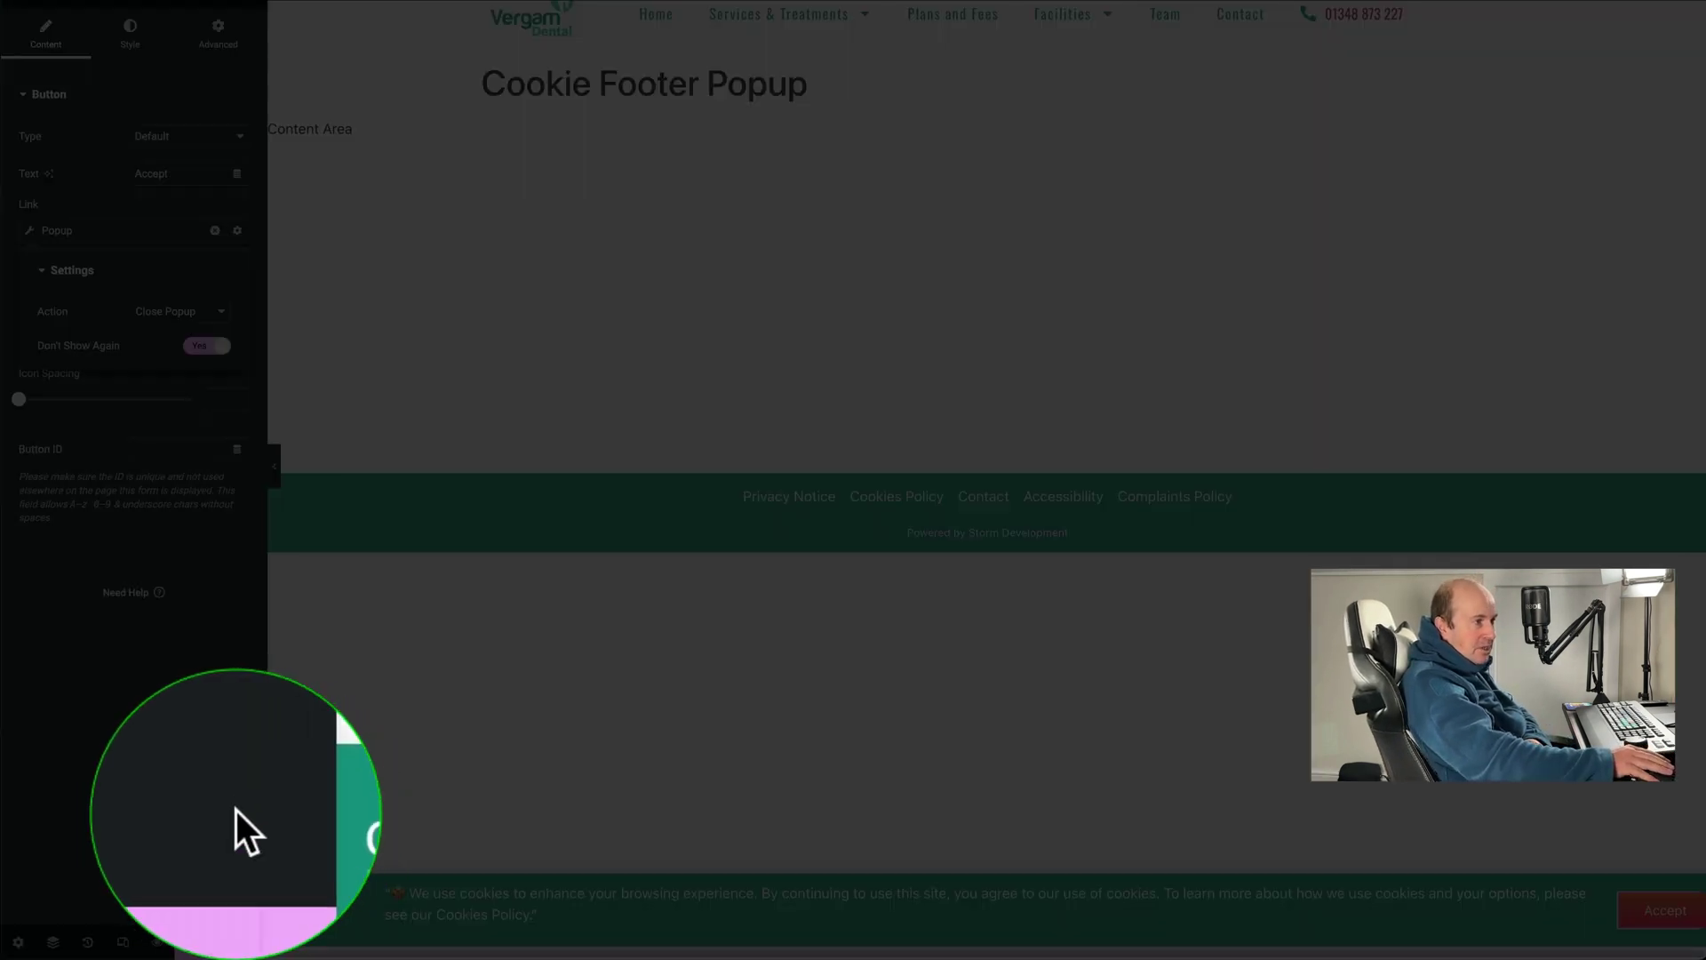
Add a publish condition that excludes Singular > Pages > Cookies Policy alongside the Entire Site rule
{"action": "left_click", "coordinate": [209, 941]}
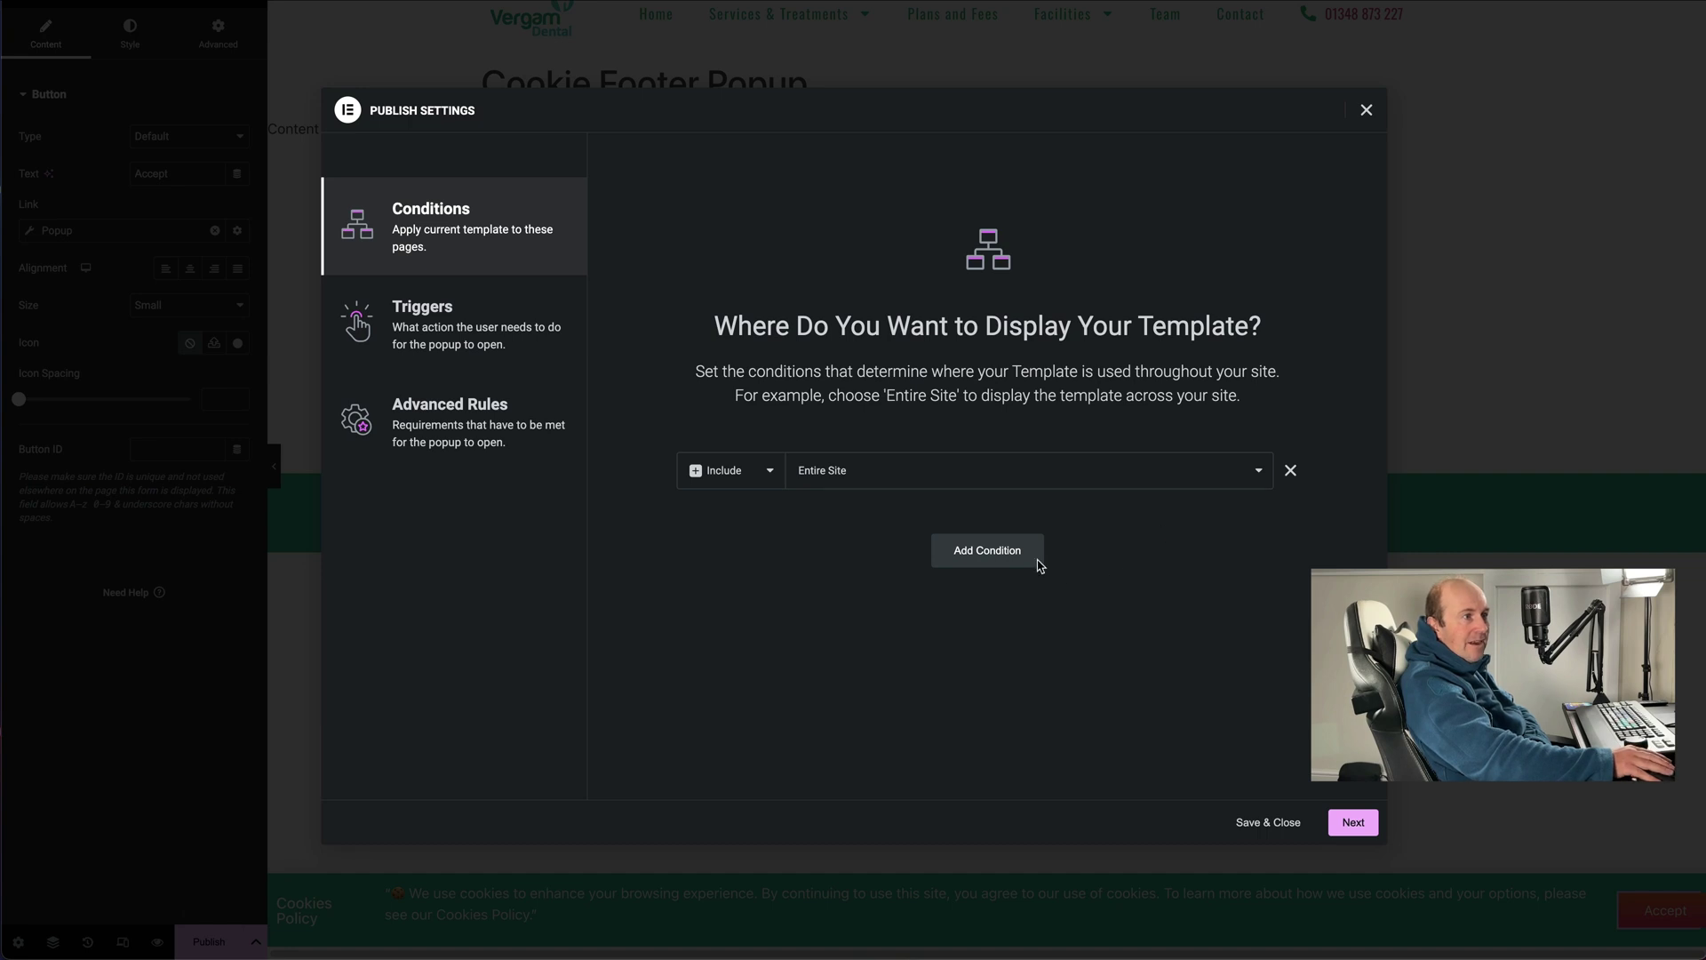
{"action": "left_click", "coordinate": [1006, 558]}
{"action": "left_click", "coordinate": [733, 517]}
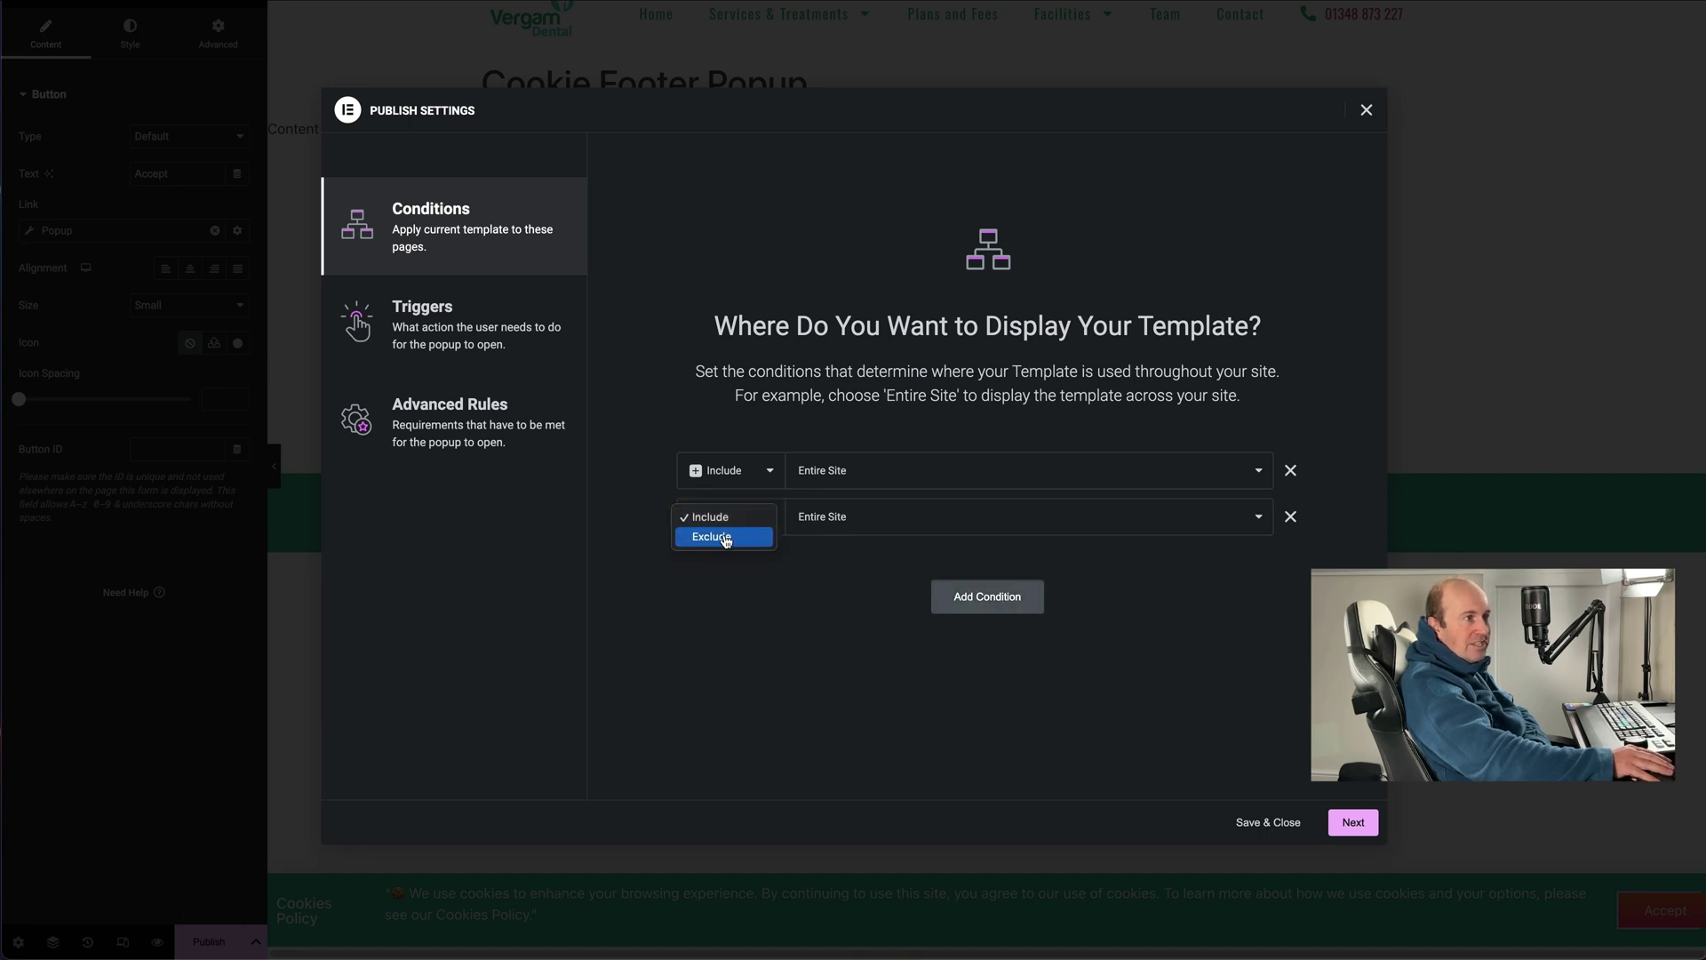
{"action": "left_click", "coordinate": [726, 538]}
{"action": "left_click", "coordinate": [1082, 524]}
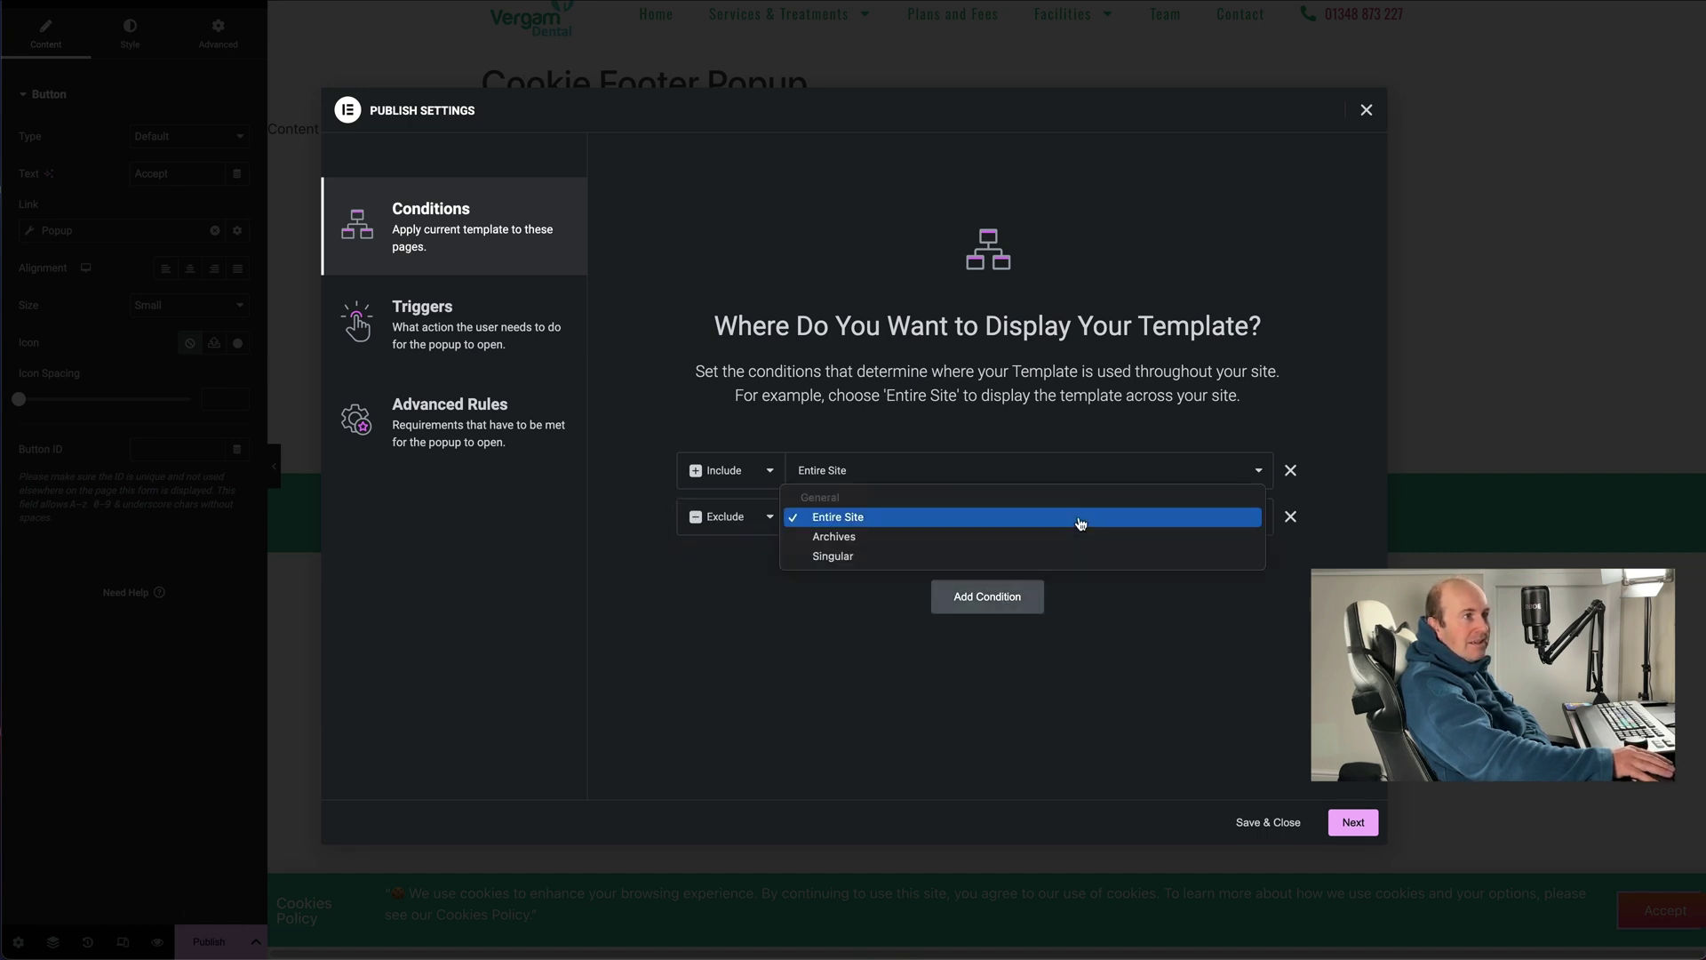
{"action": "left_click", "coordinate": [981, 552]}
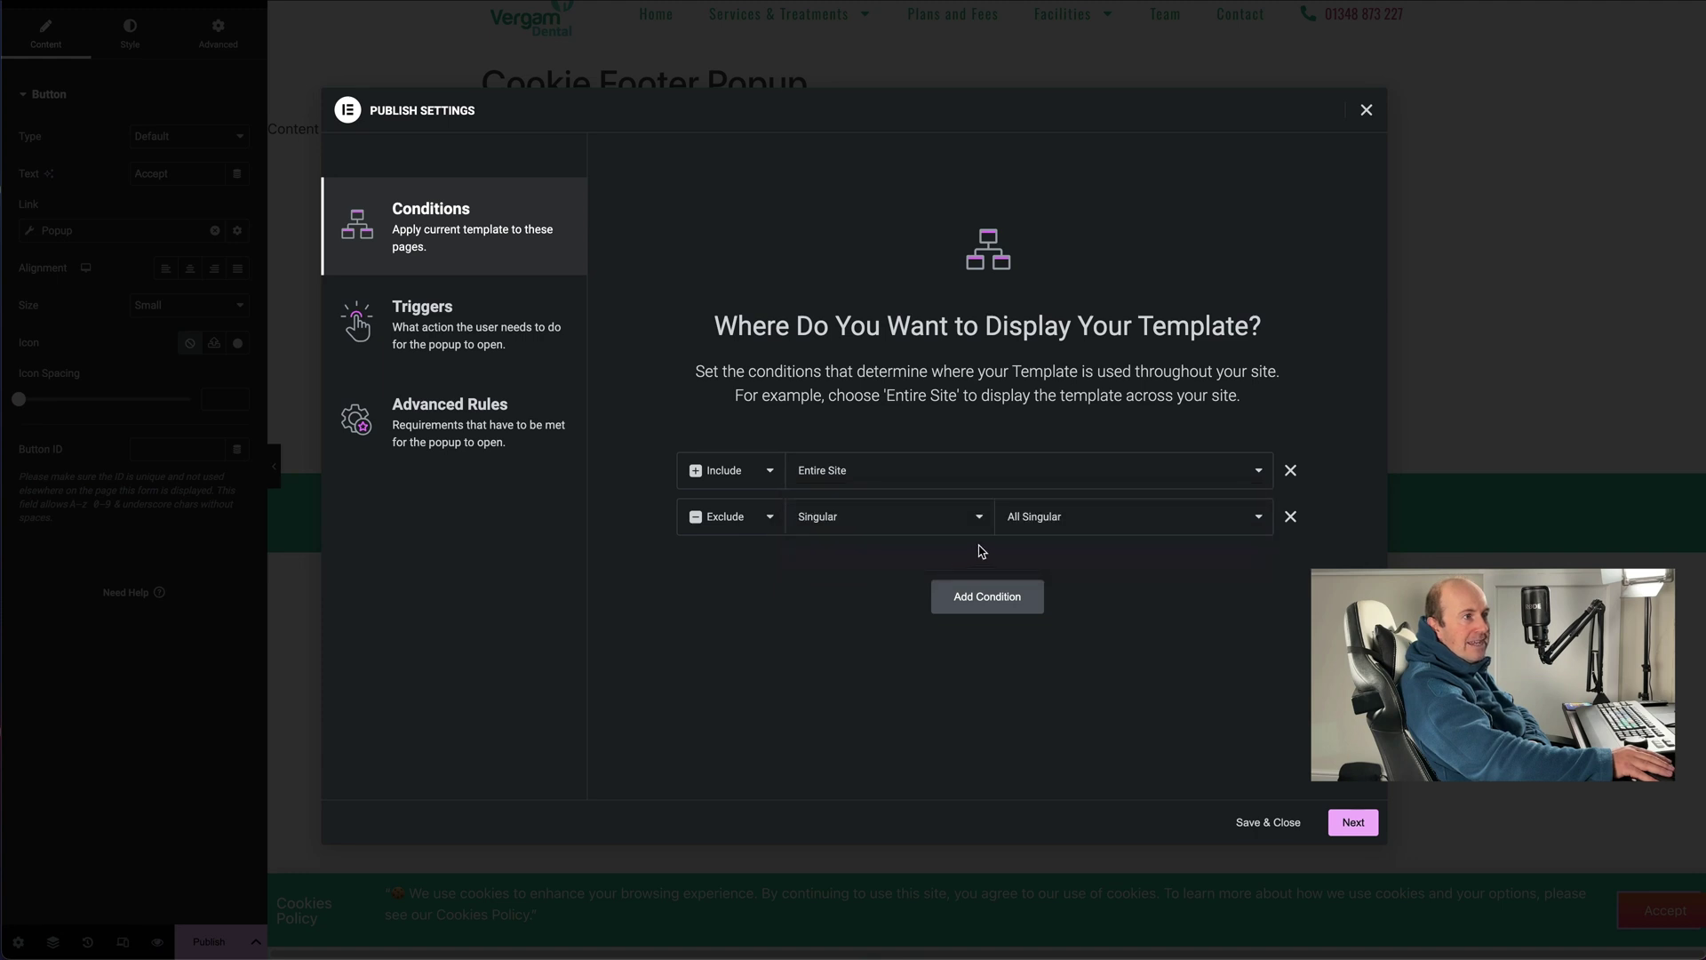
{"action": "left_click", "coordinate": [1106, 530]}
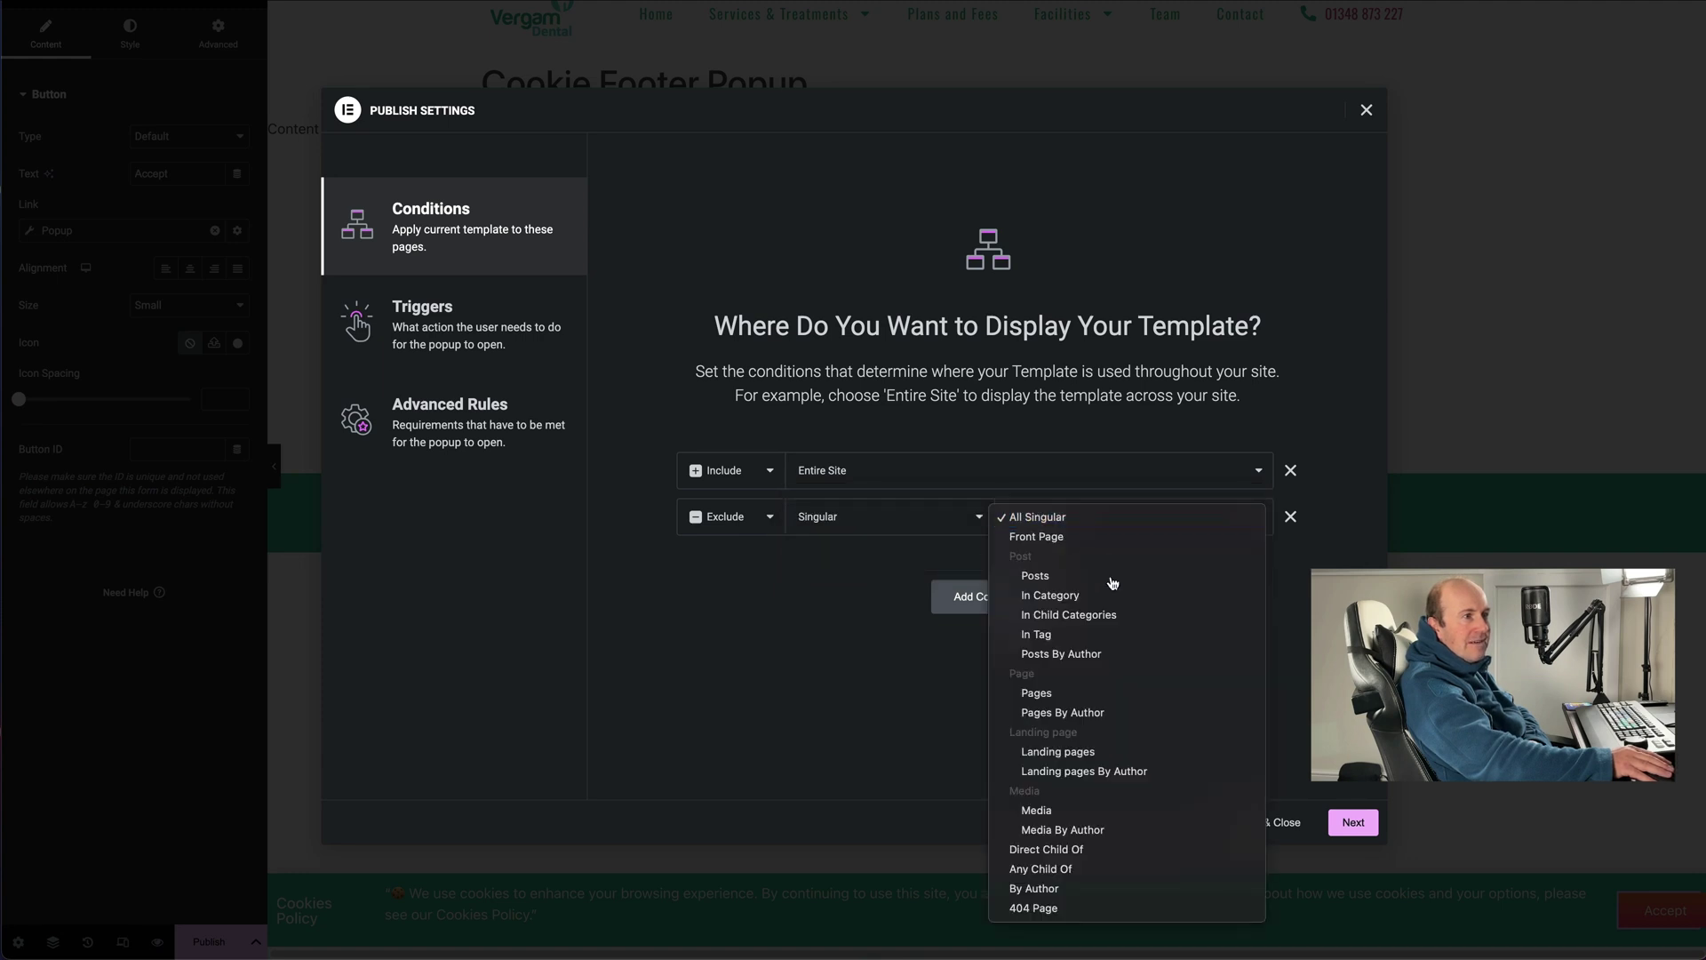
{"action": "left_click", "coordinate": [1112, 692]}
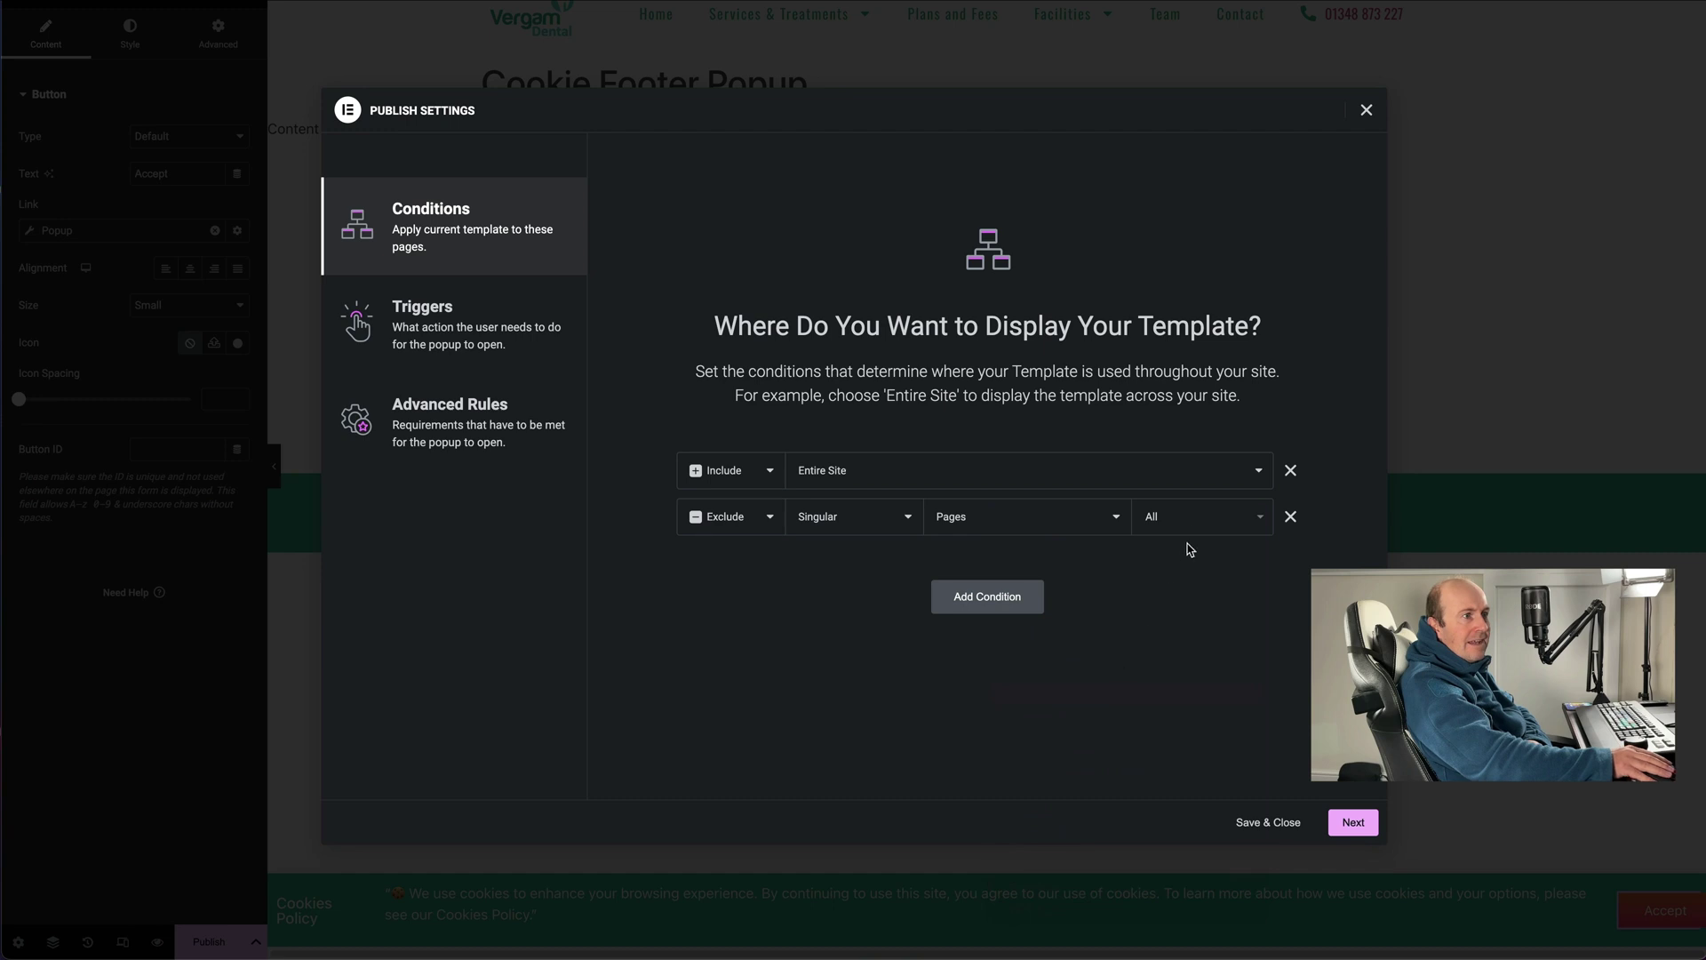
{"action": "type", "text": "co"}
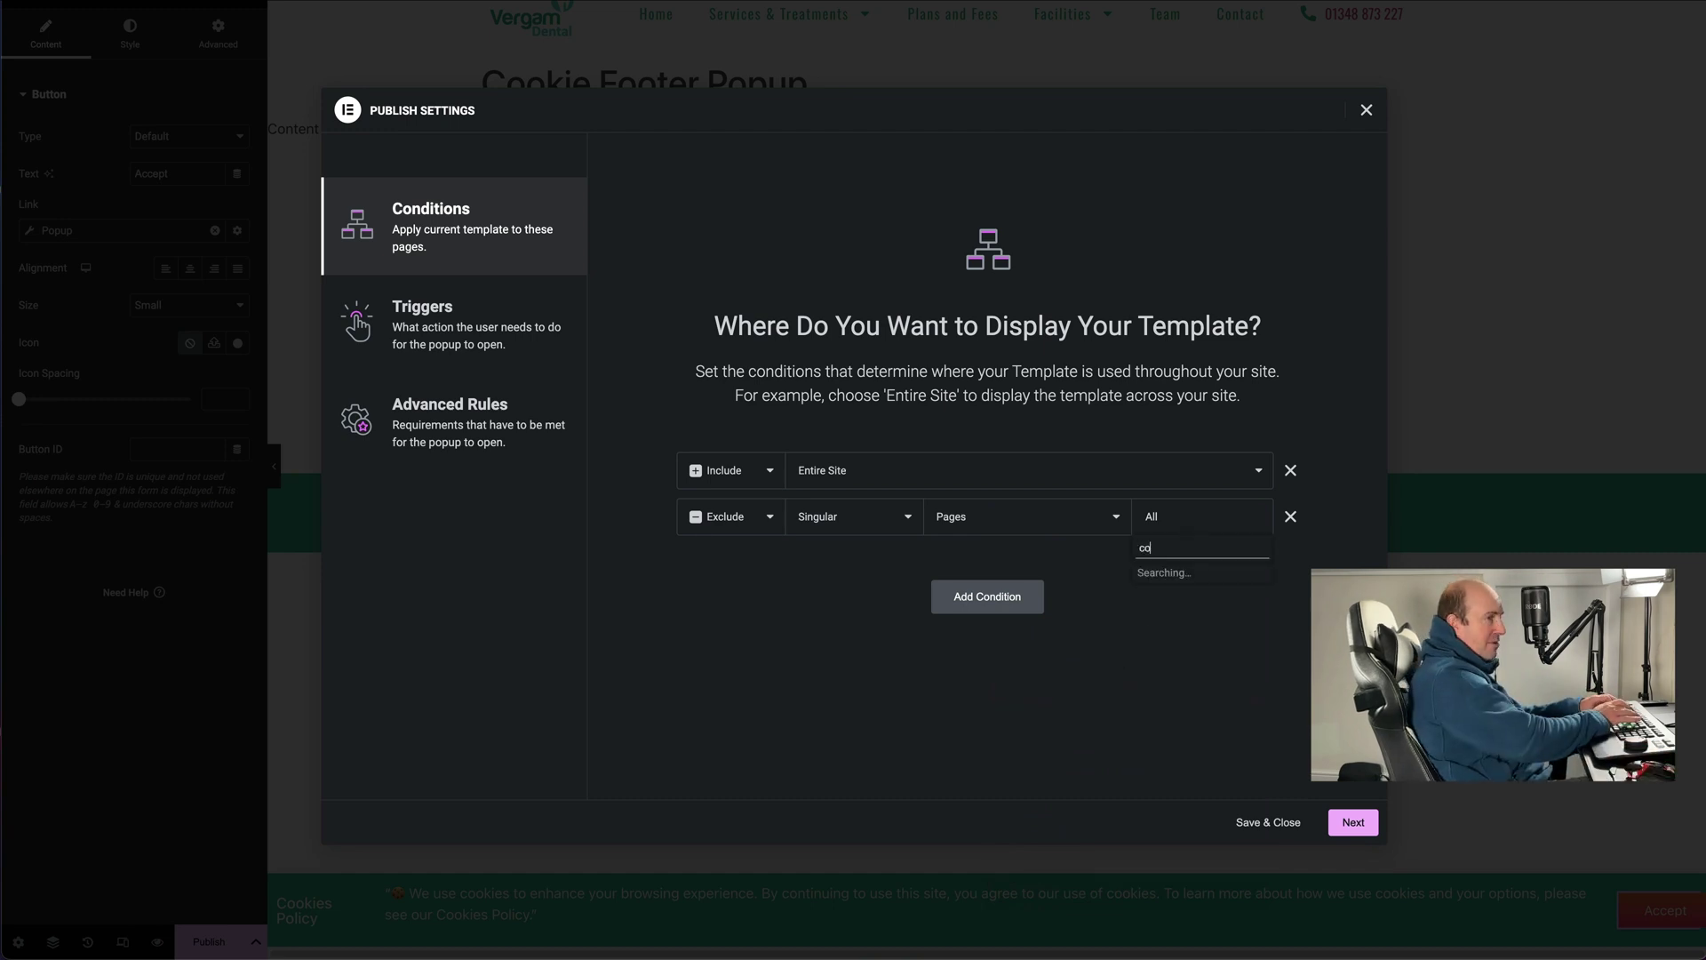
{"action": "type", "text": "o"}
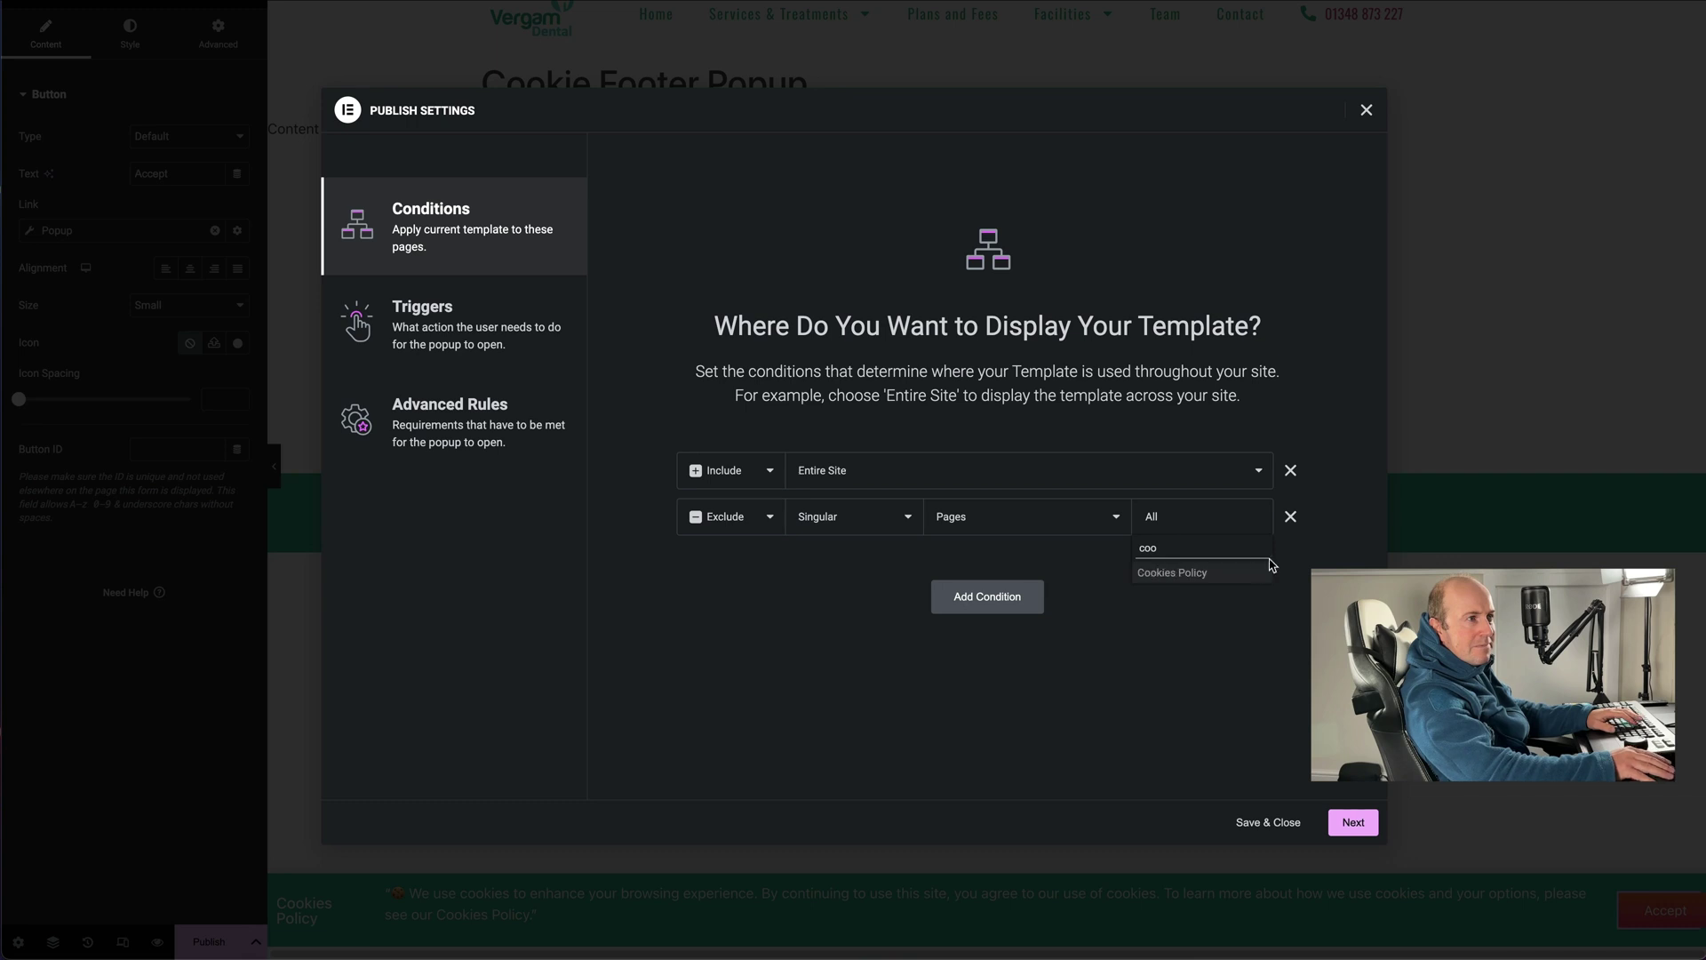
{"action": "left_click", "coordinate": [1216, 583]}
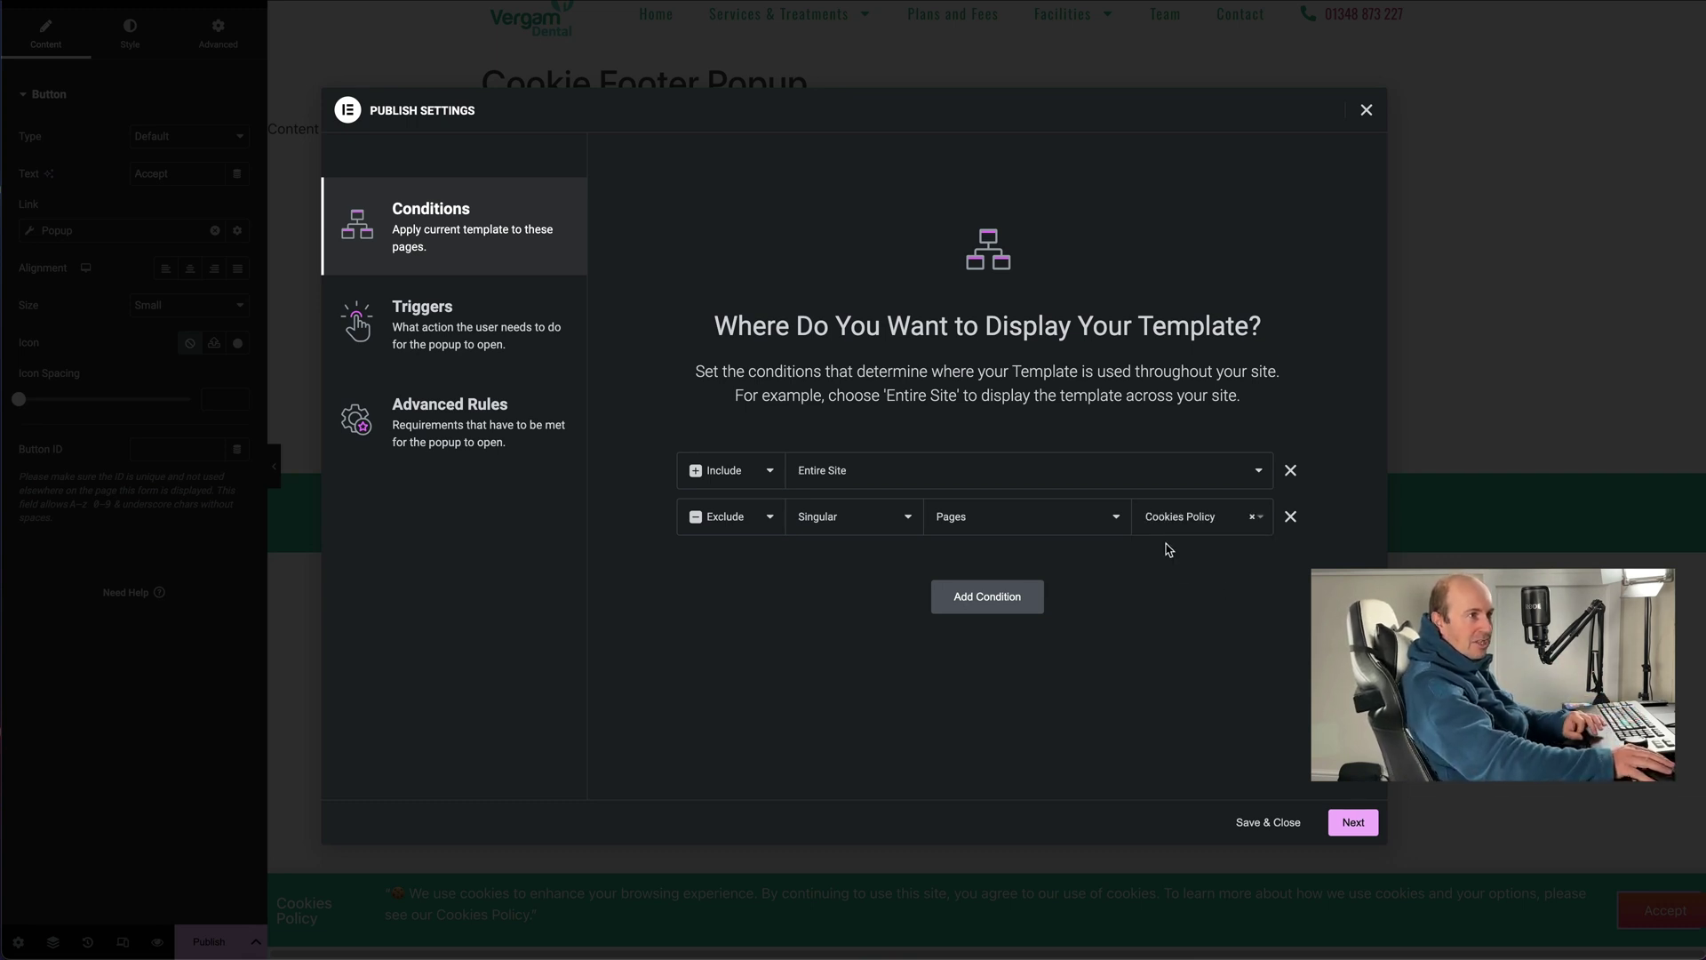
{"action": "left_click", "coordinate": [1353, 824]}
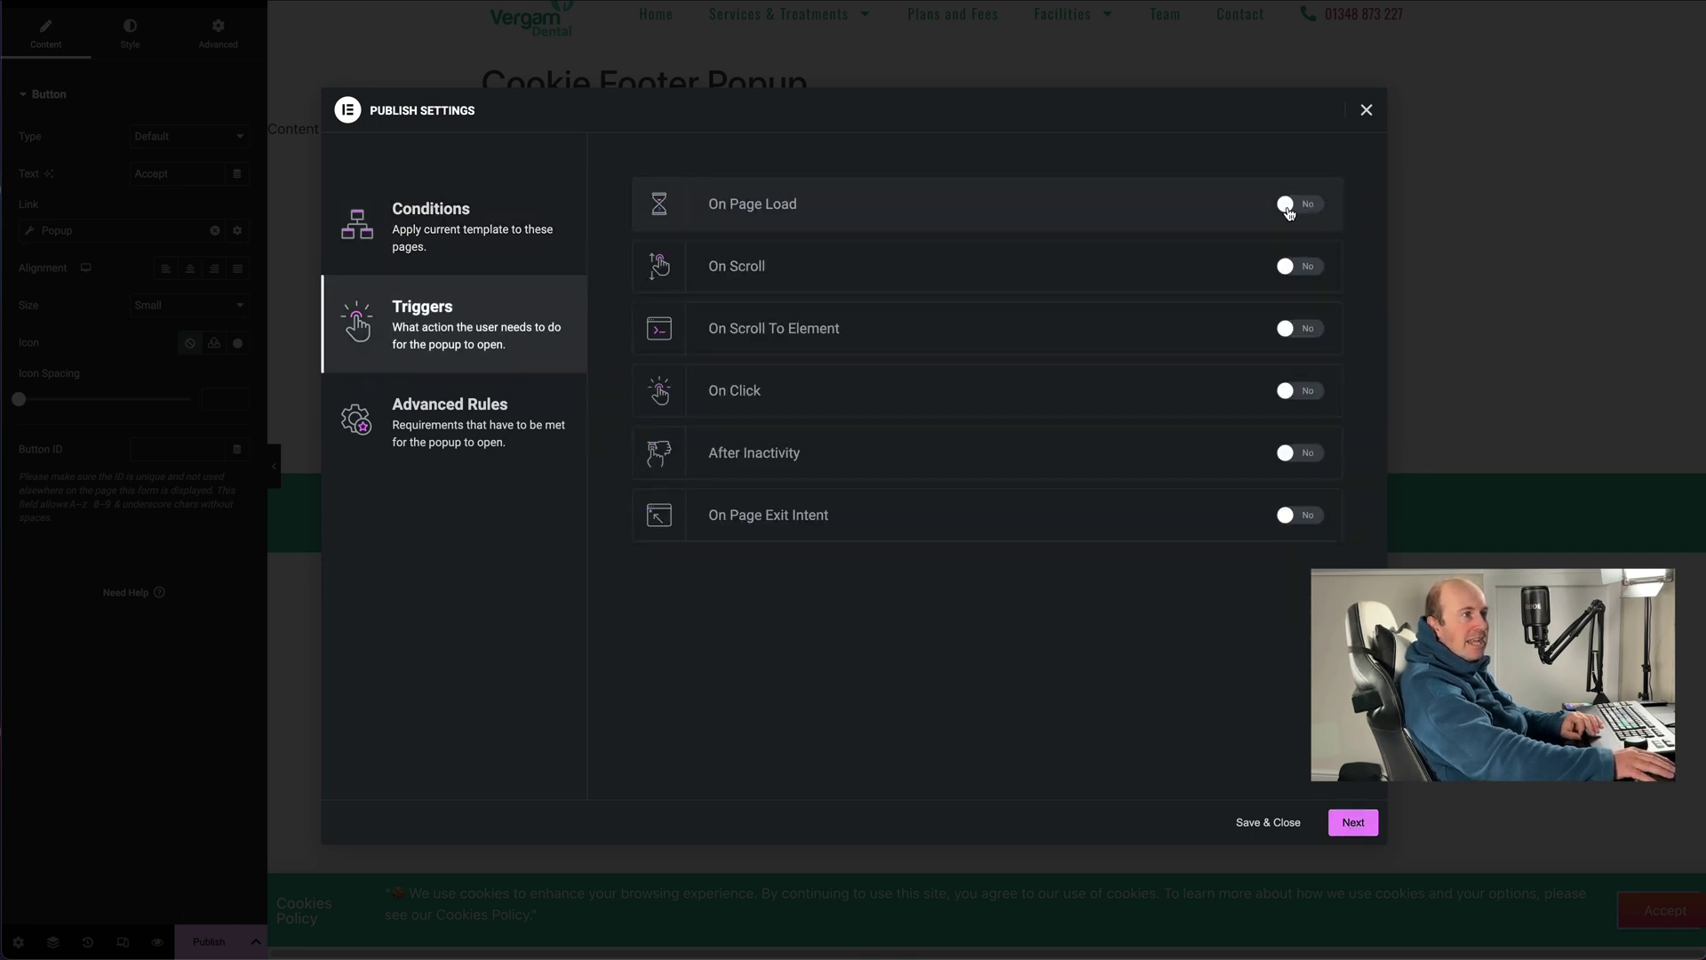
Turn on the On Page Load trigger and save the popup's publish settings
{"action": "left_click", "coordinate": [1289, 206]}
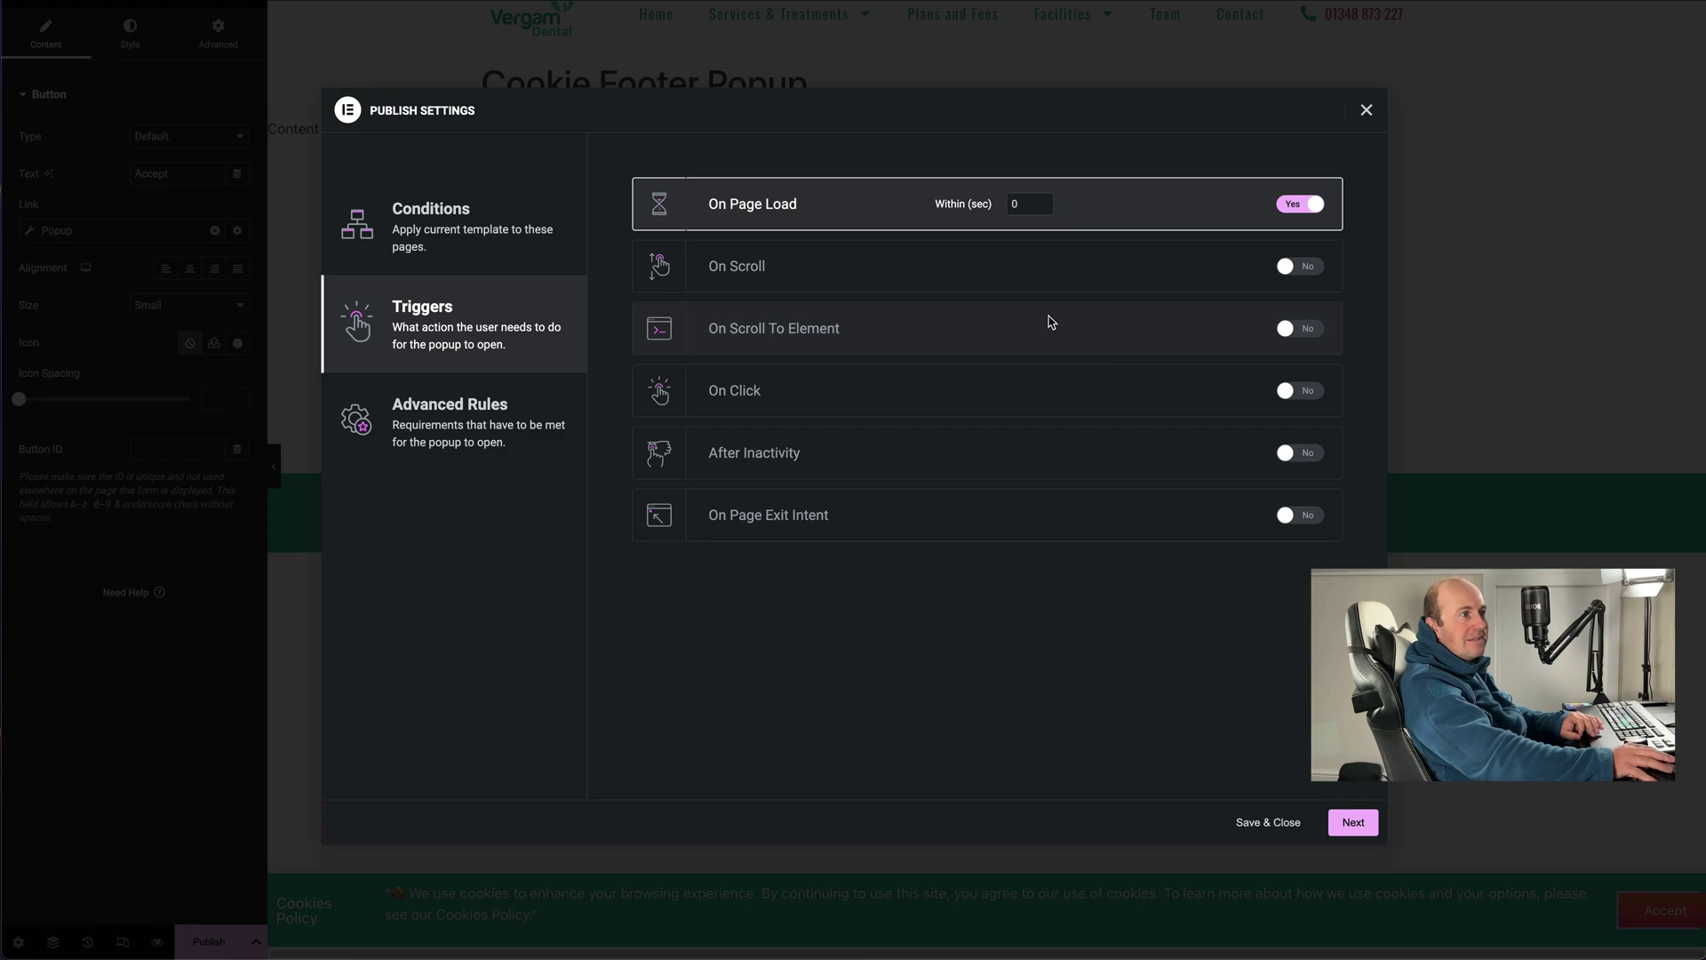
{"action": "left_click", "coordinate": [1349, 823]}
{"action": "left_click", "coordinate": [1339, 821]}
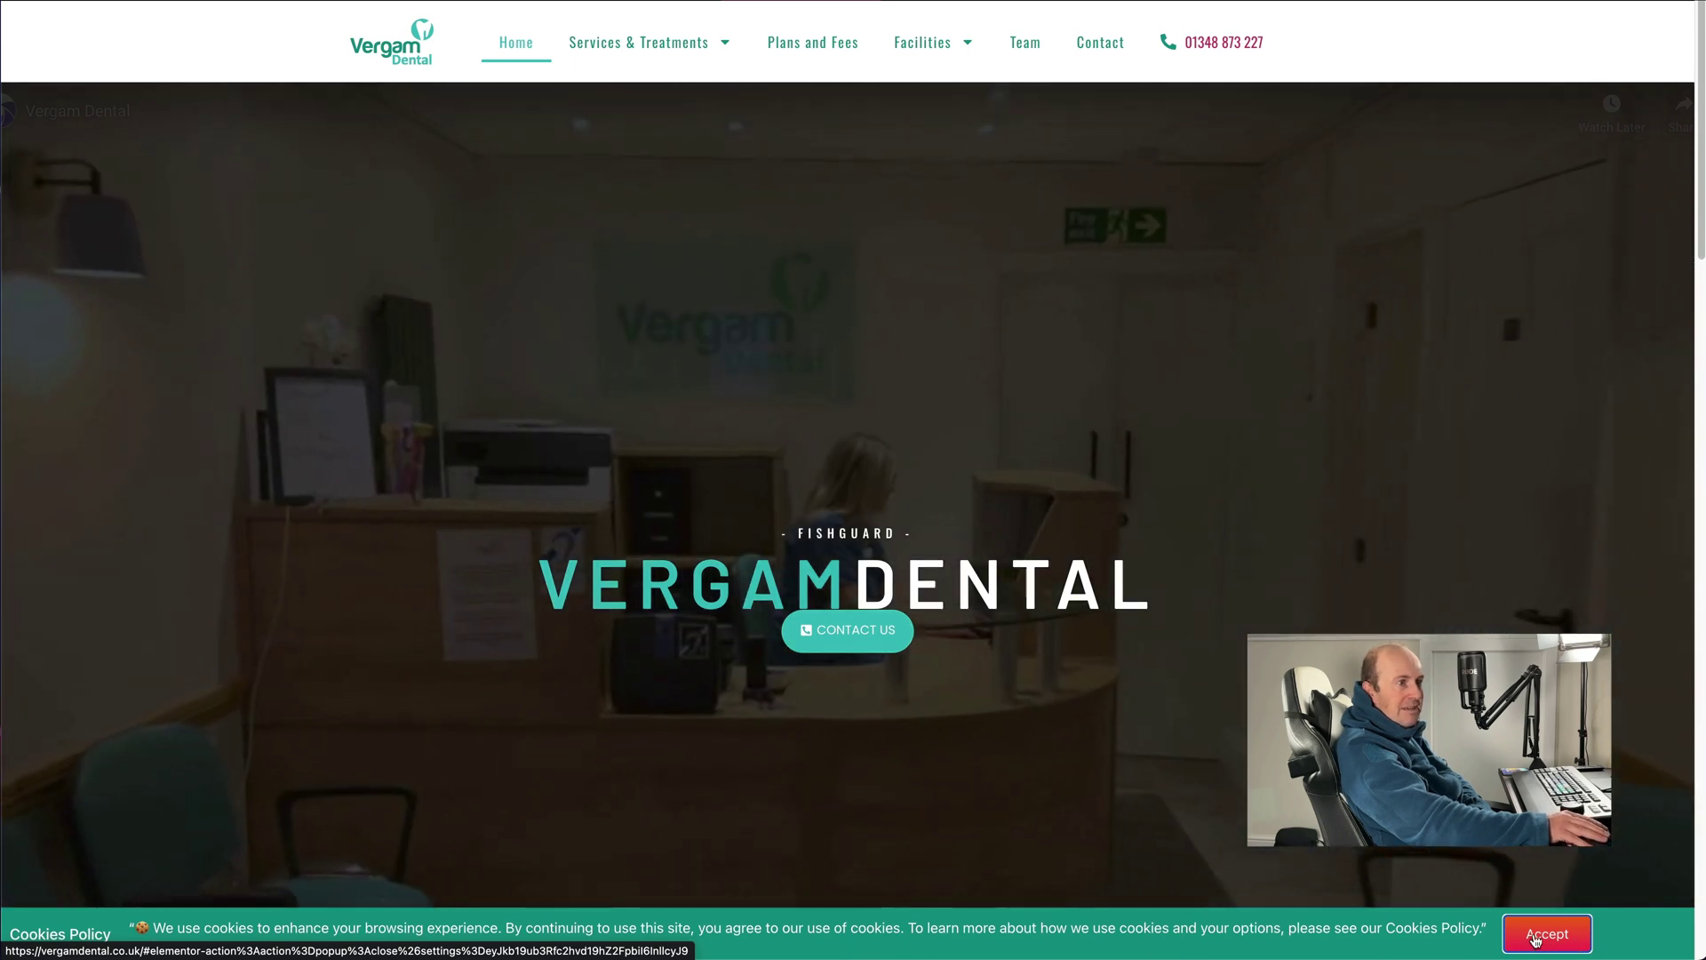
Click Accept on the live cookie bar to check it closes, then browse to another page
{"action": "left_click", "coordinate": [1531, 929]}
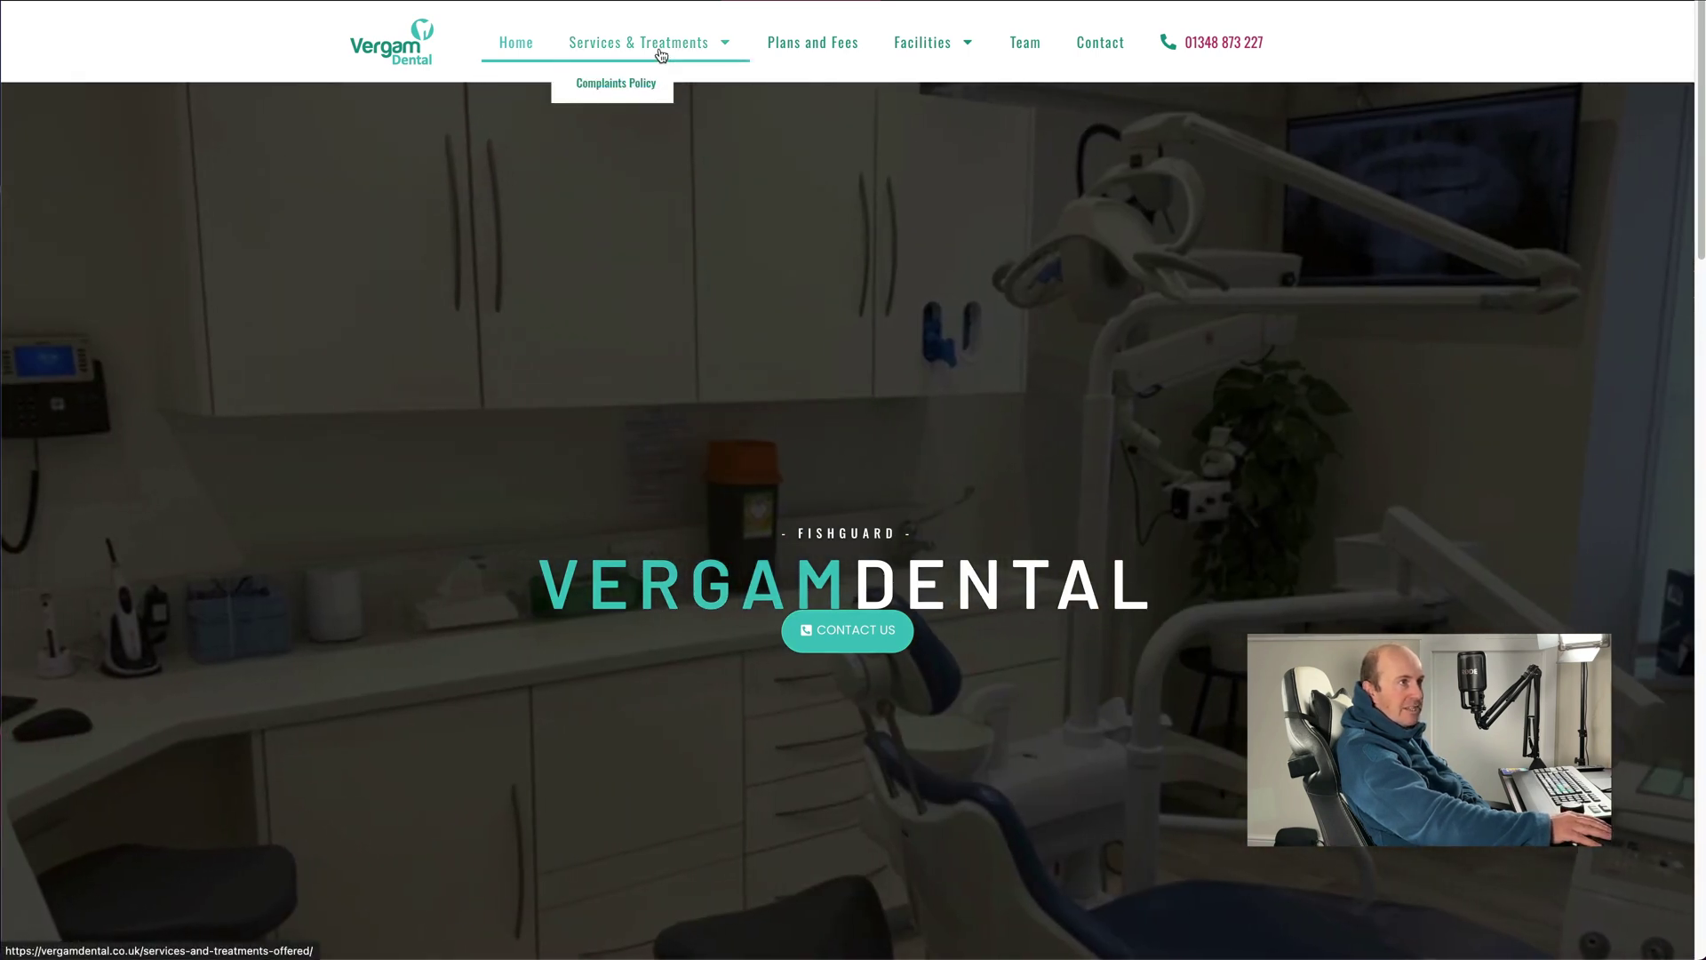
{"action": "left_click", "coordinate": [662, 55]}
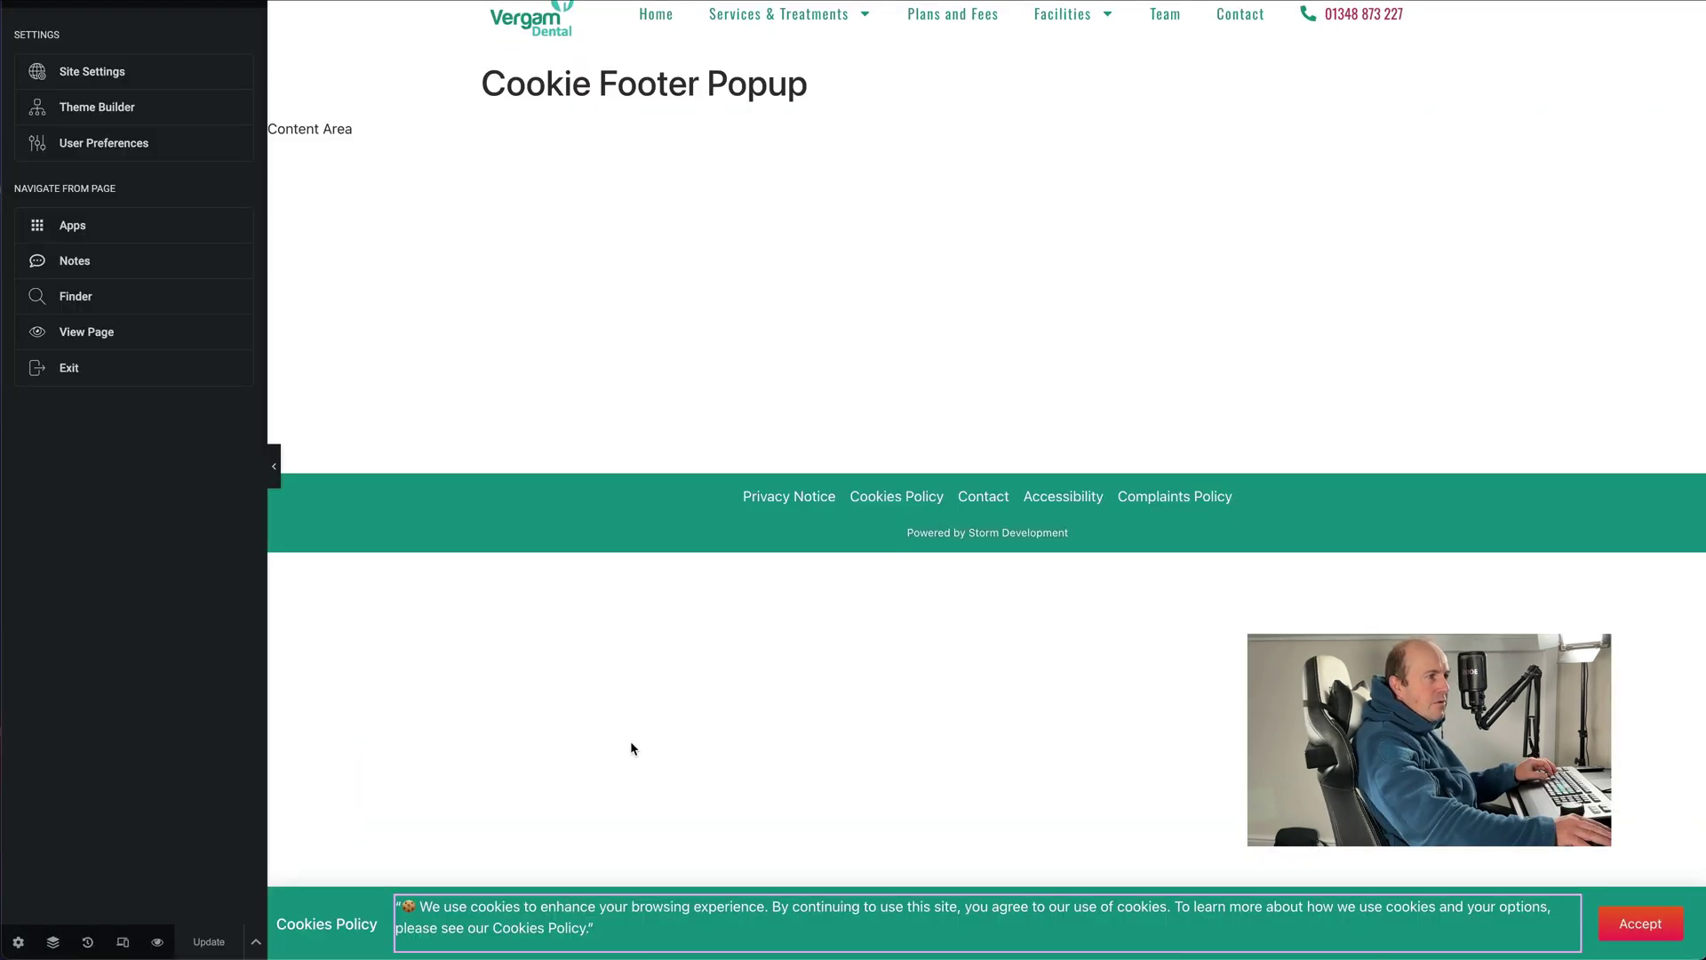
Link the words 'Cookies Policy' in the text widget to the /cookies-policy/ page and click Update
{"action": "left_click", "coordinate": [895, 920]}
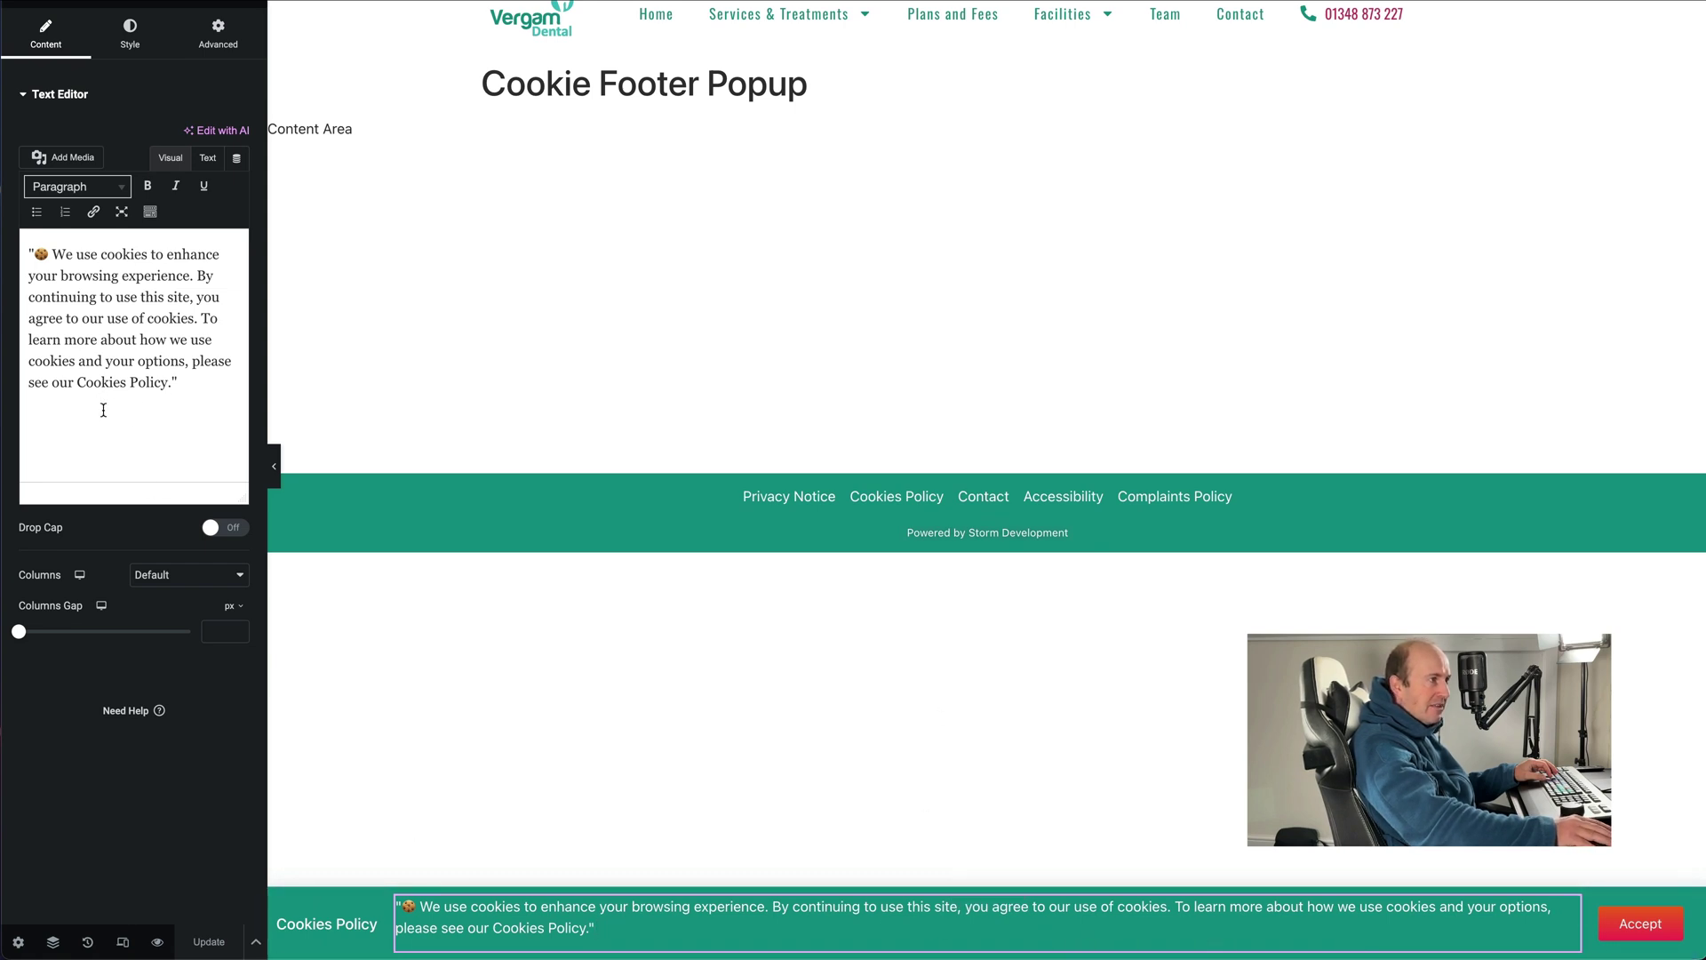
{"action": "left_click_drag", "start_coordinate": [77, 383], "coordinate": [170, 384]}
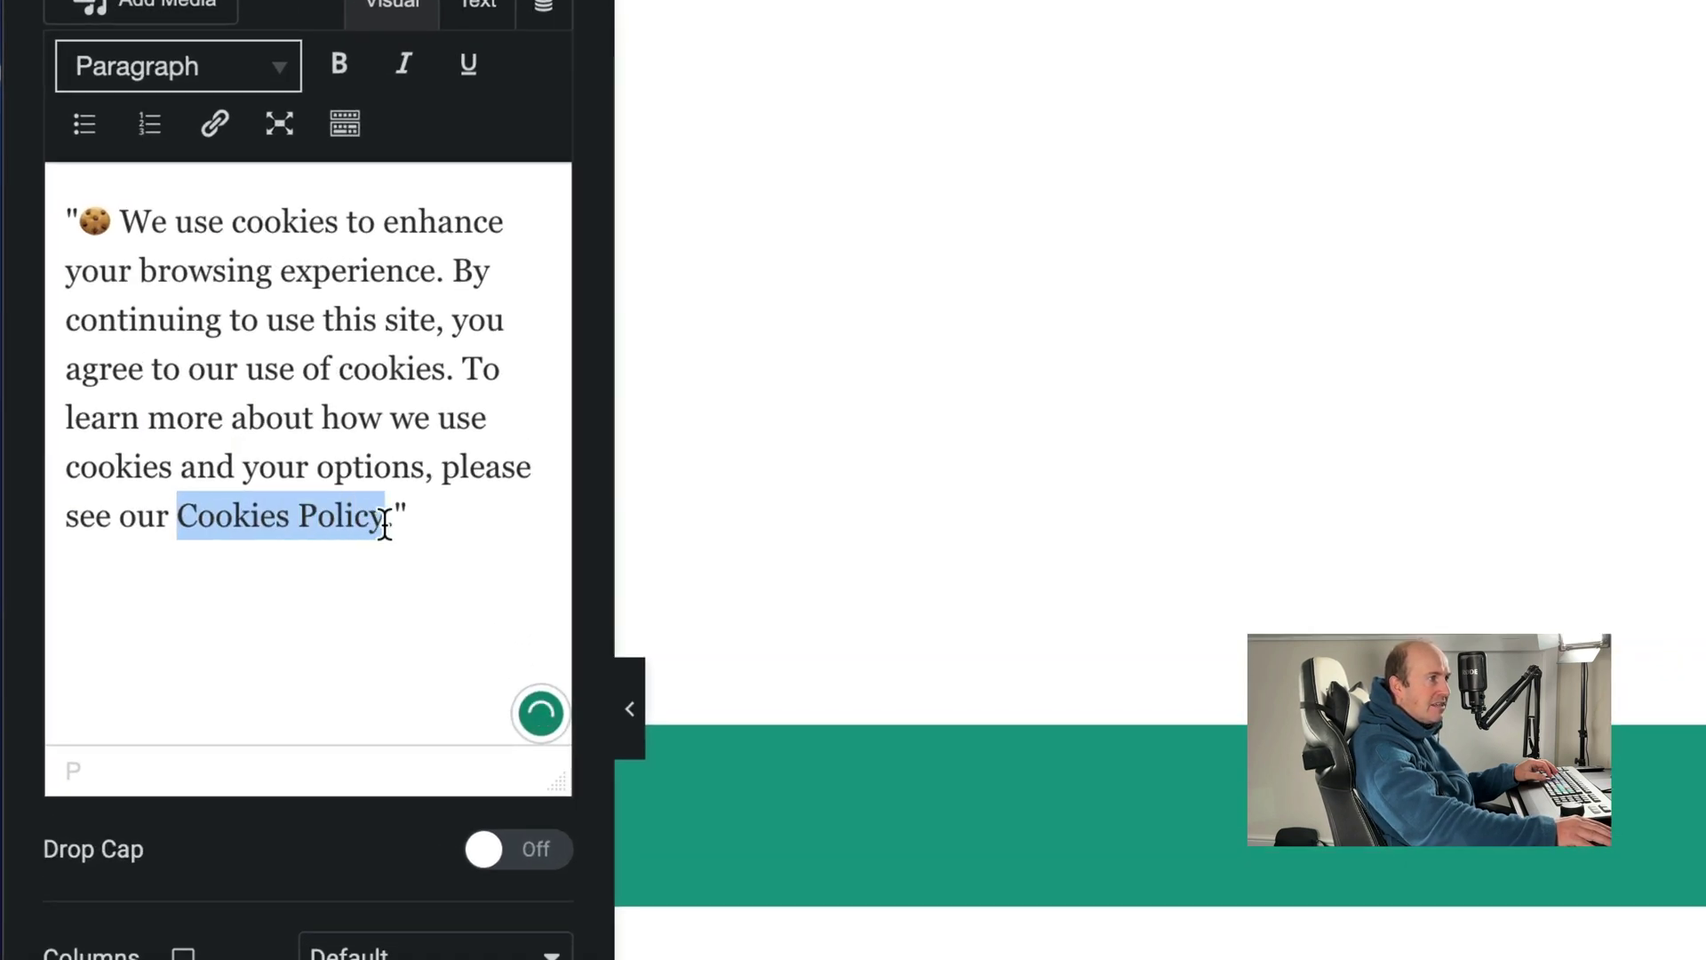
{"action": "left_click", "coordinate": [216, 126]}
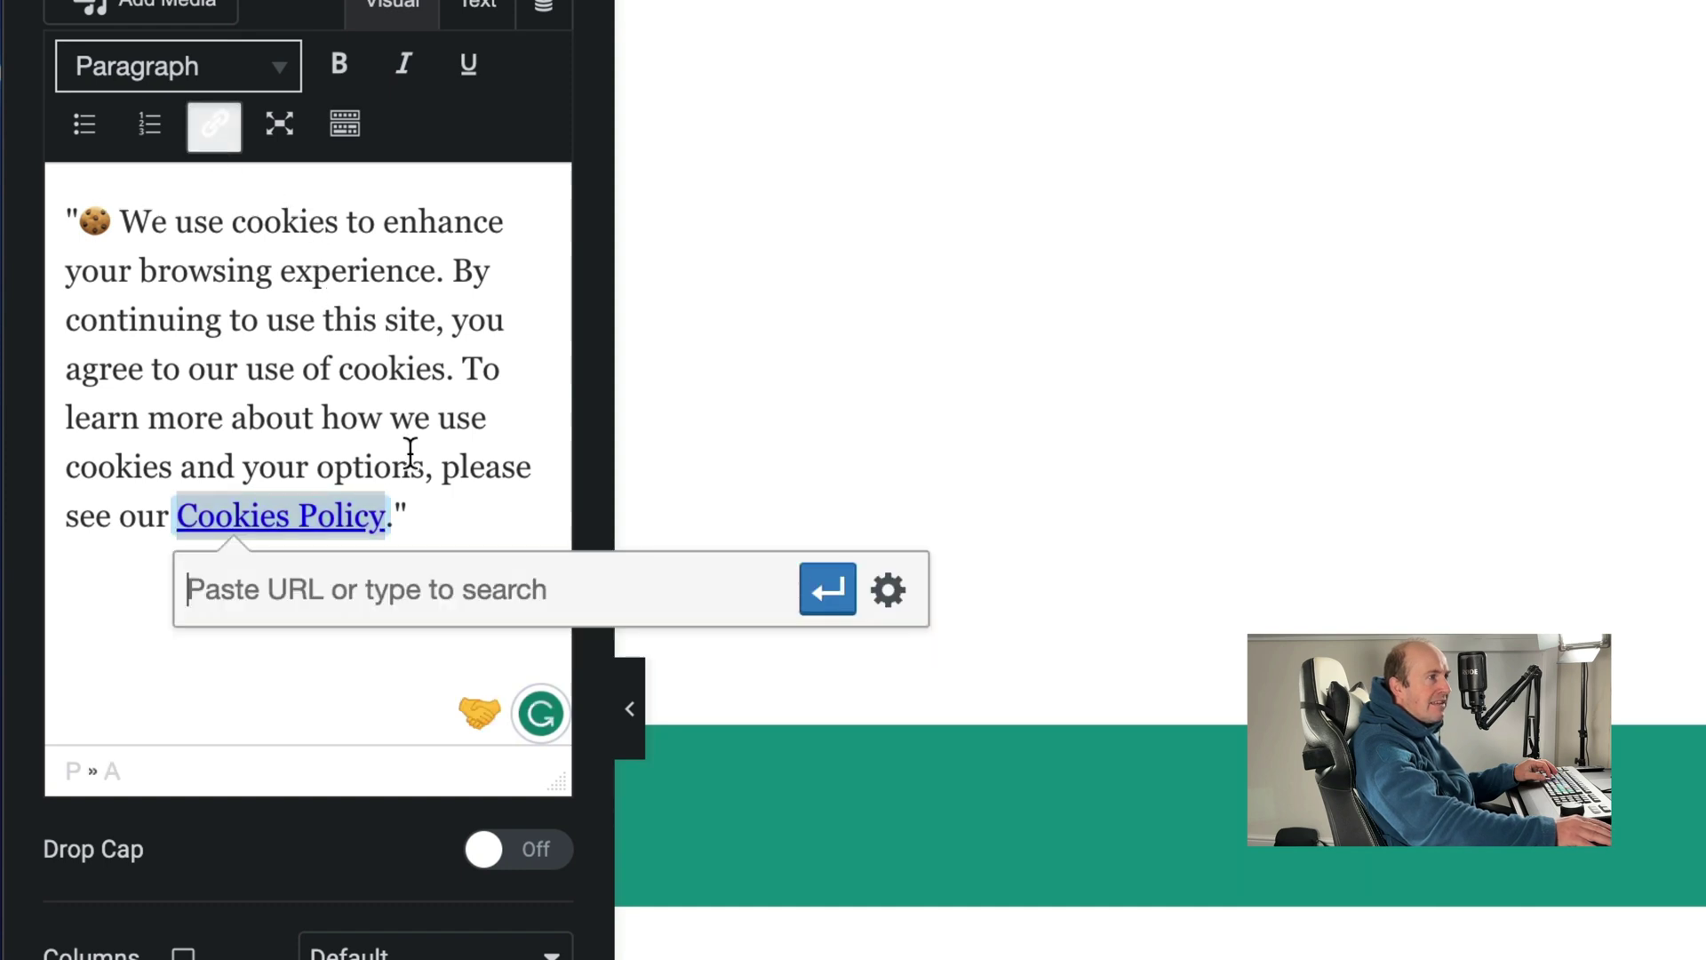
{"action": "type", "text": "coo"}
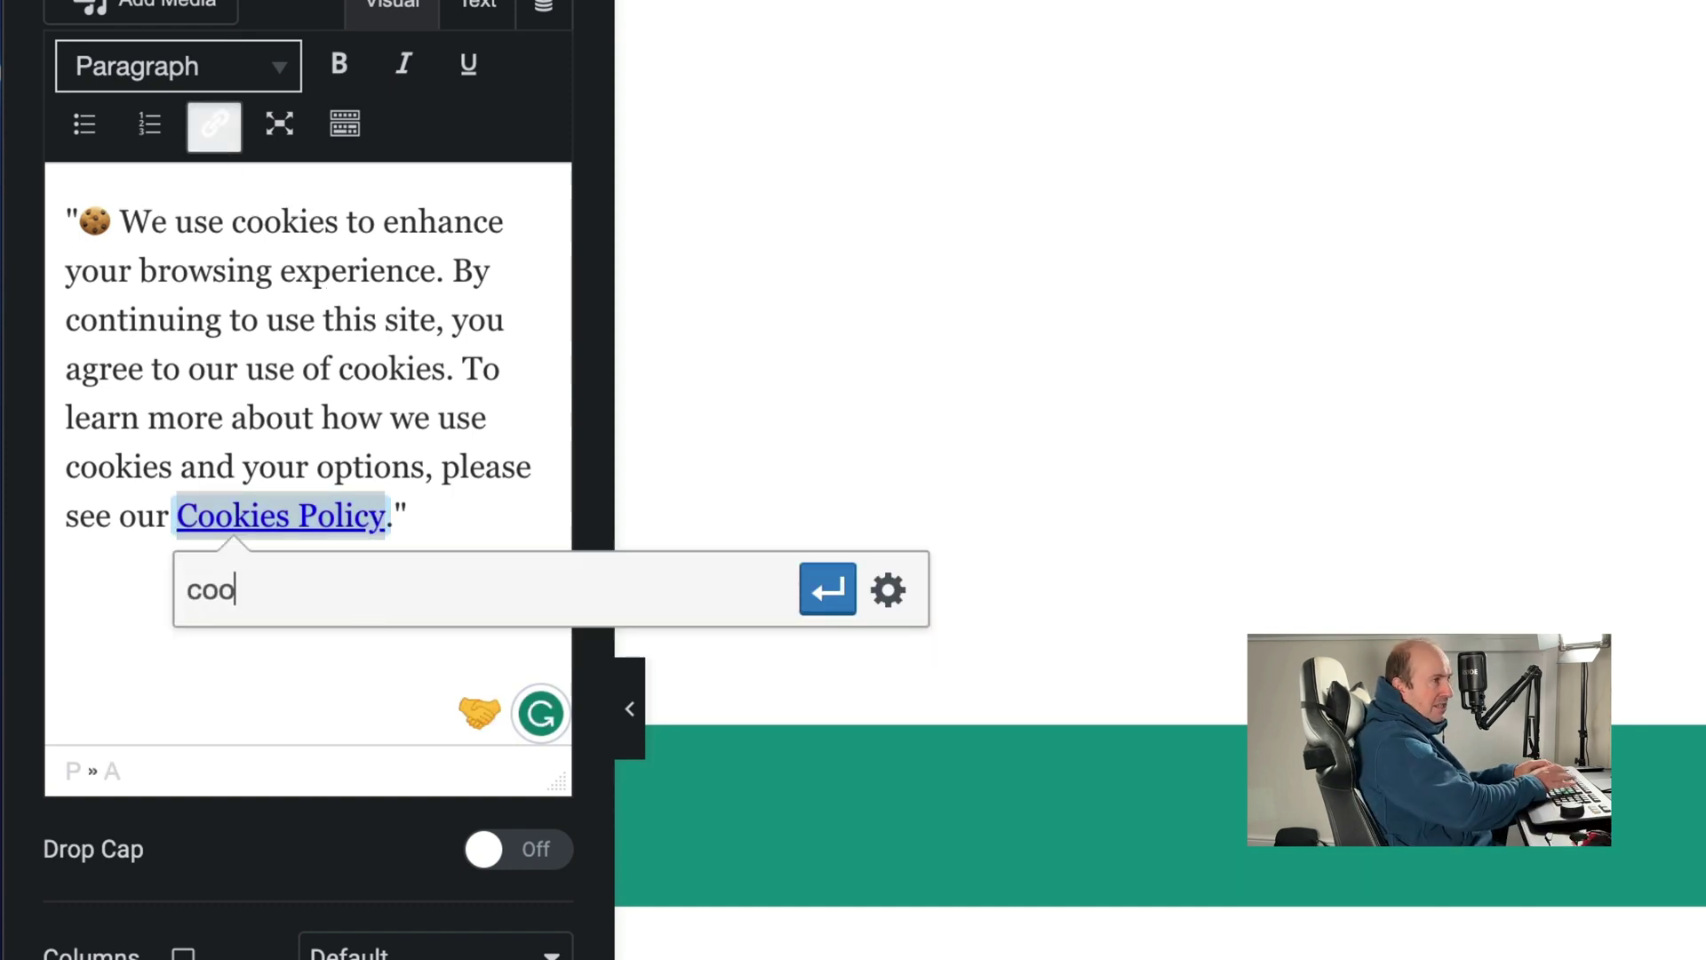
{"action": "type", "text": "k"}
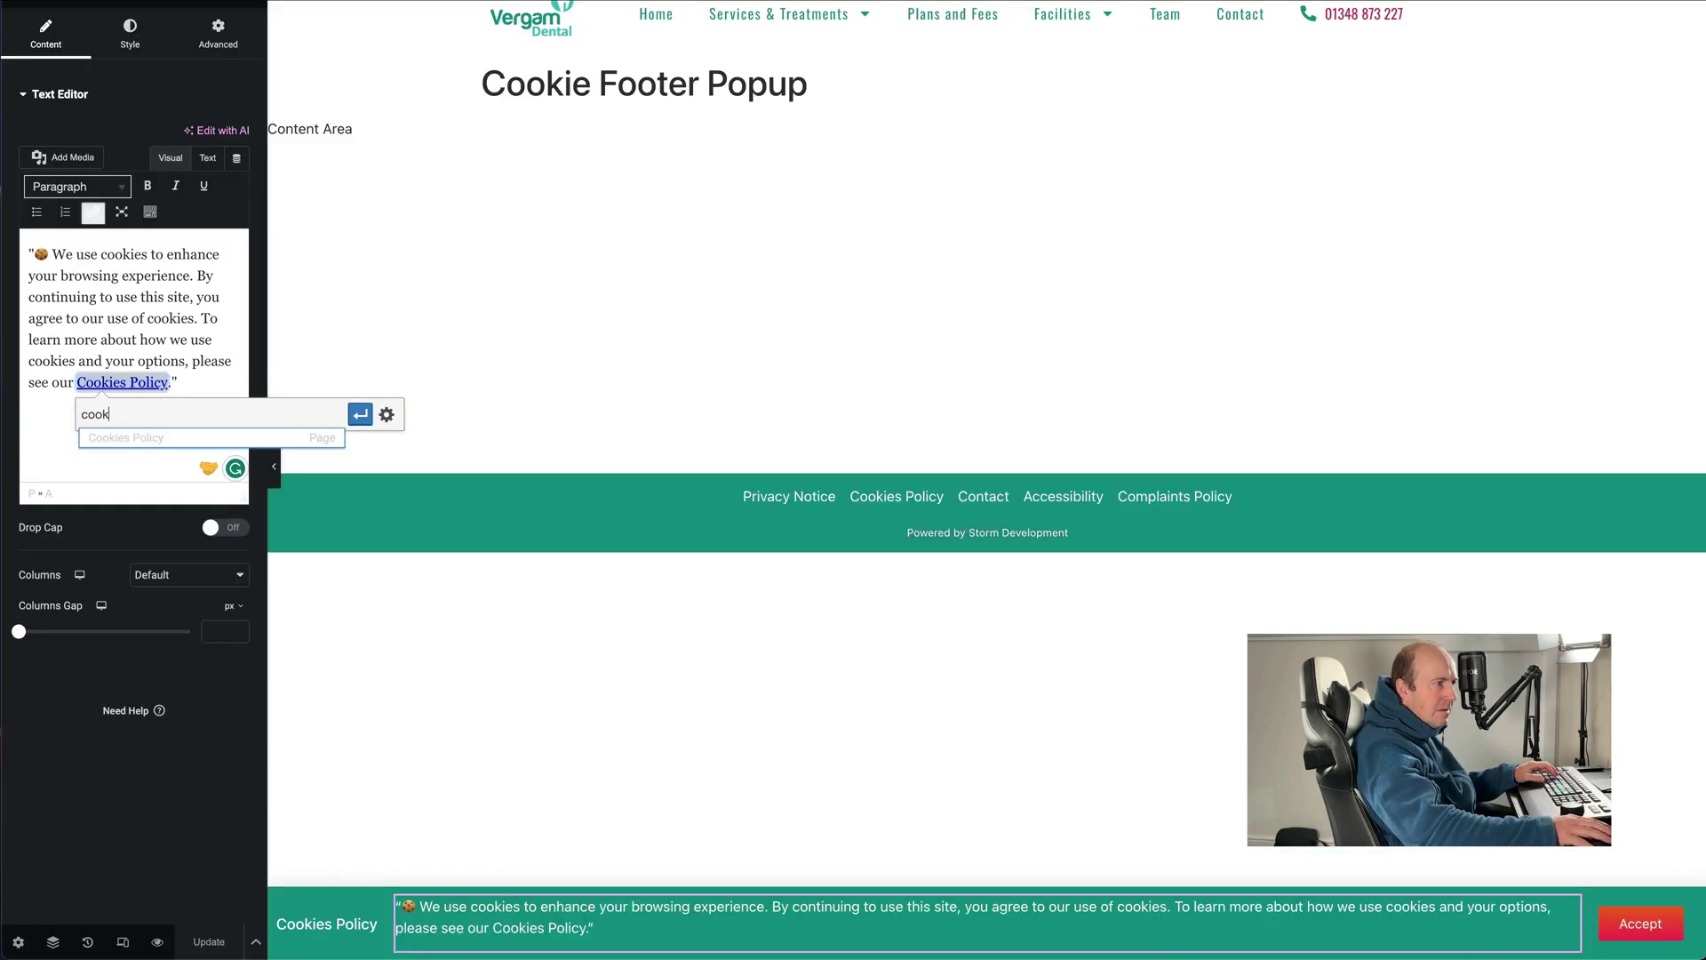
{"action": "left_click", "coordinate": [139, 437]}
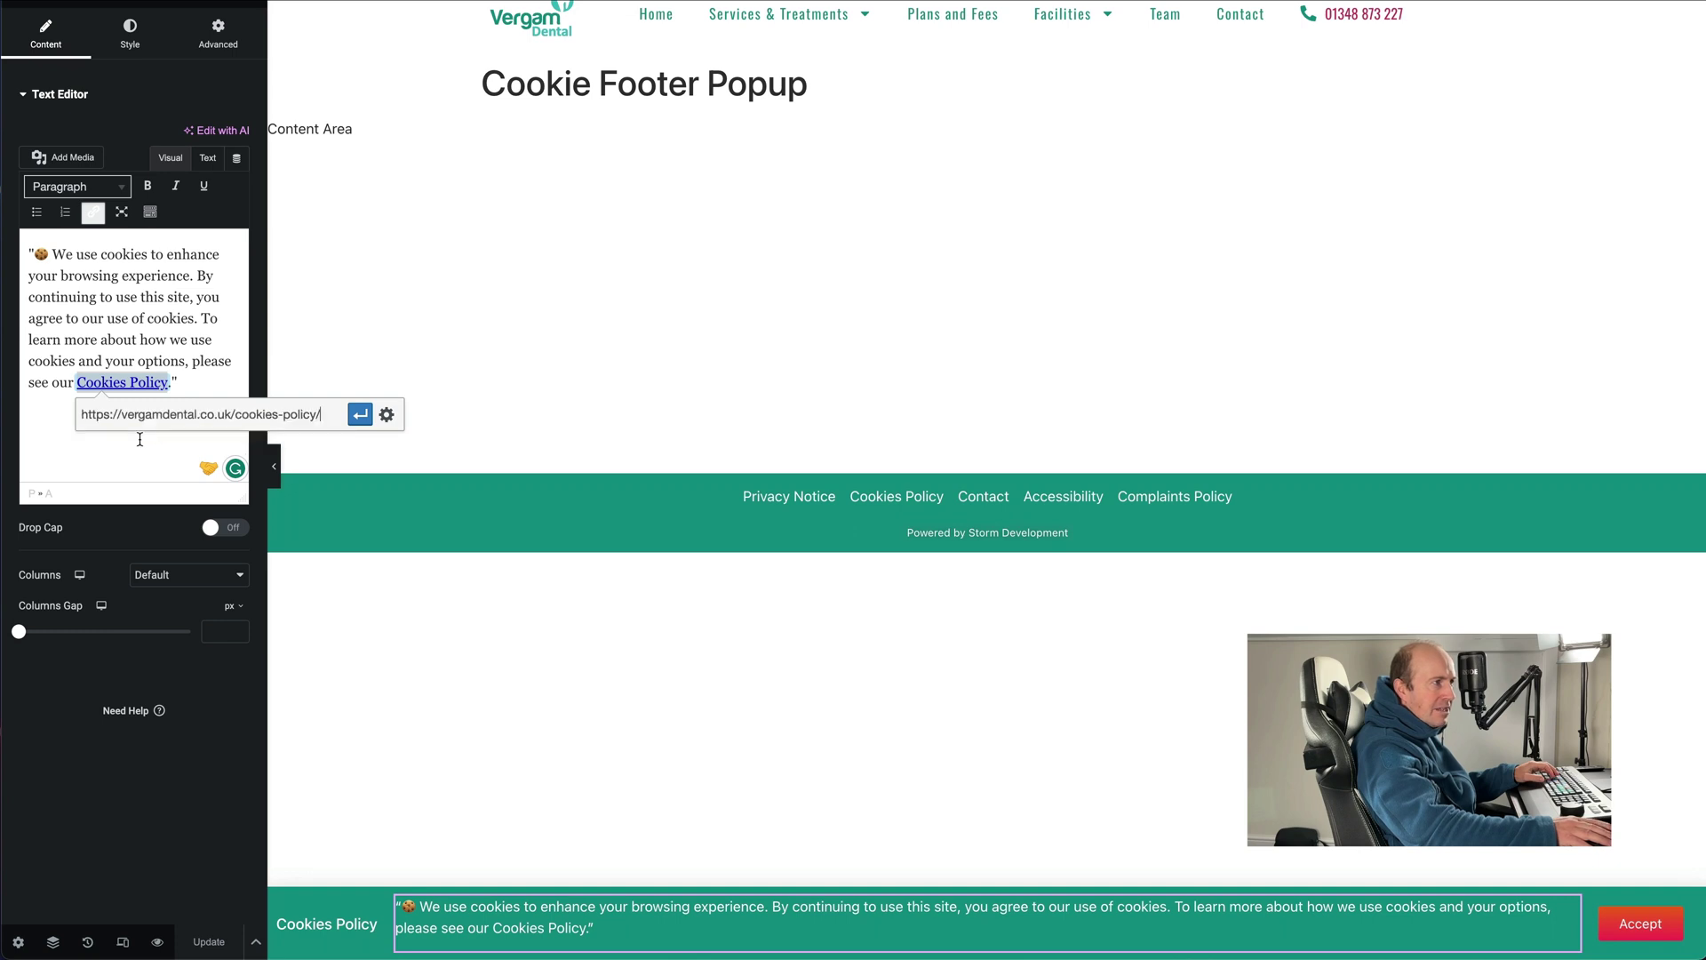
{"action": "left_click", "coordinate": [358, 415]}
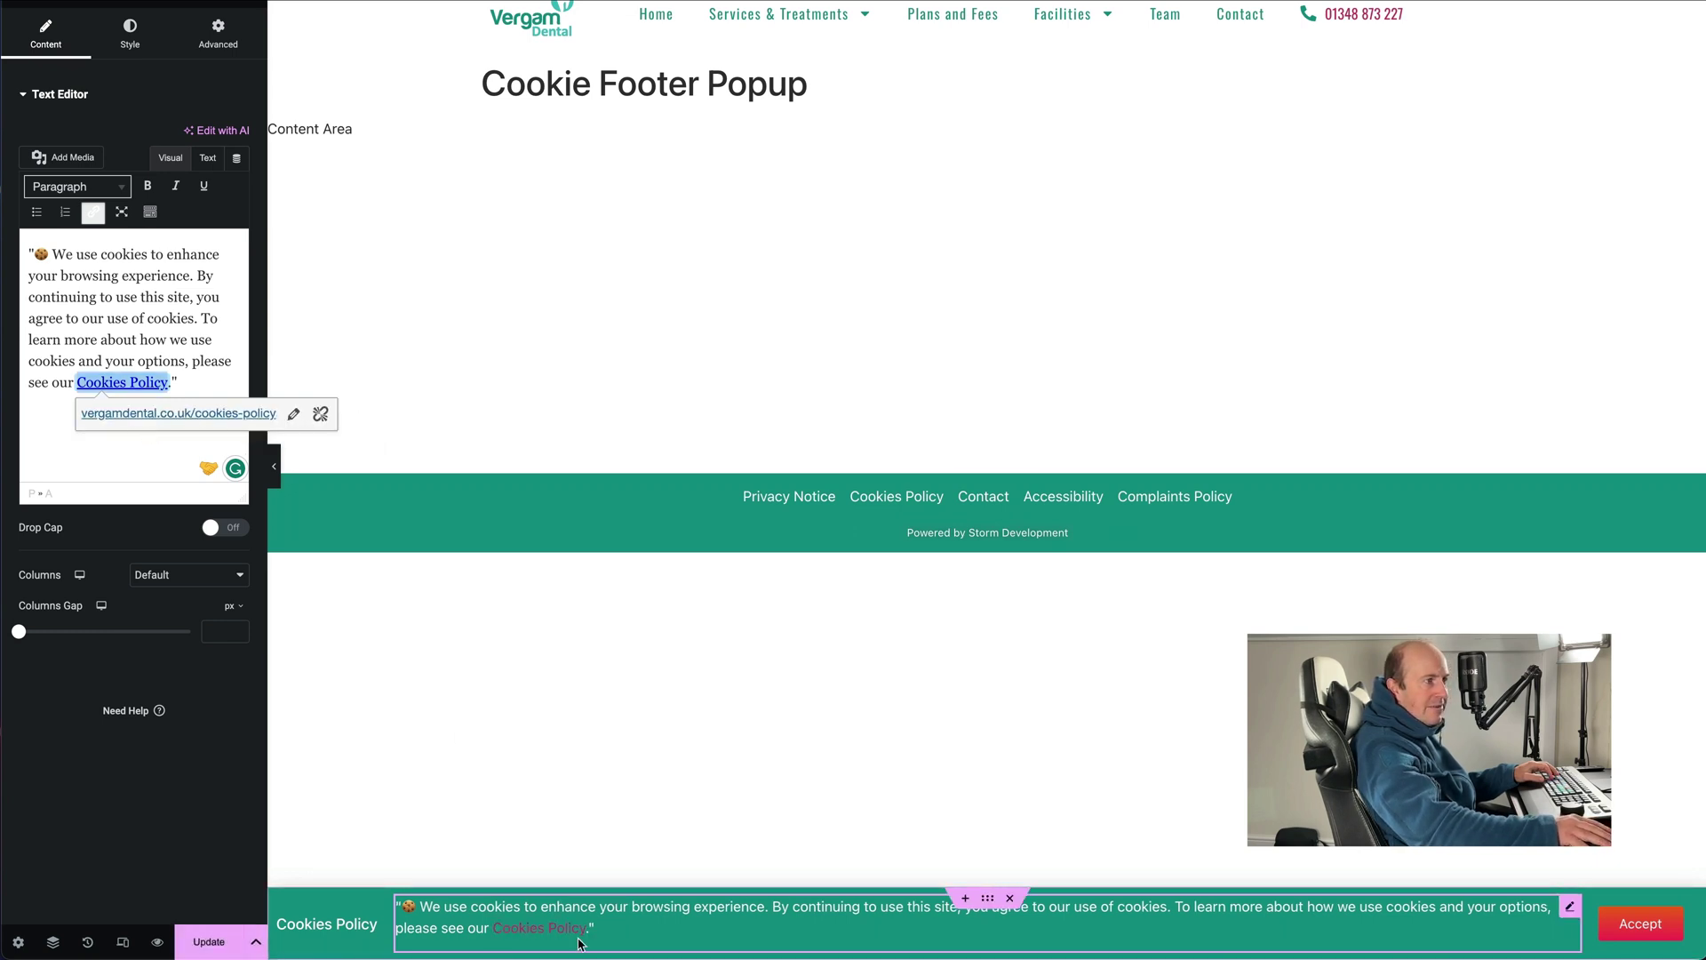
{"action": "left_click", "coordinate": [207, 947]}
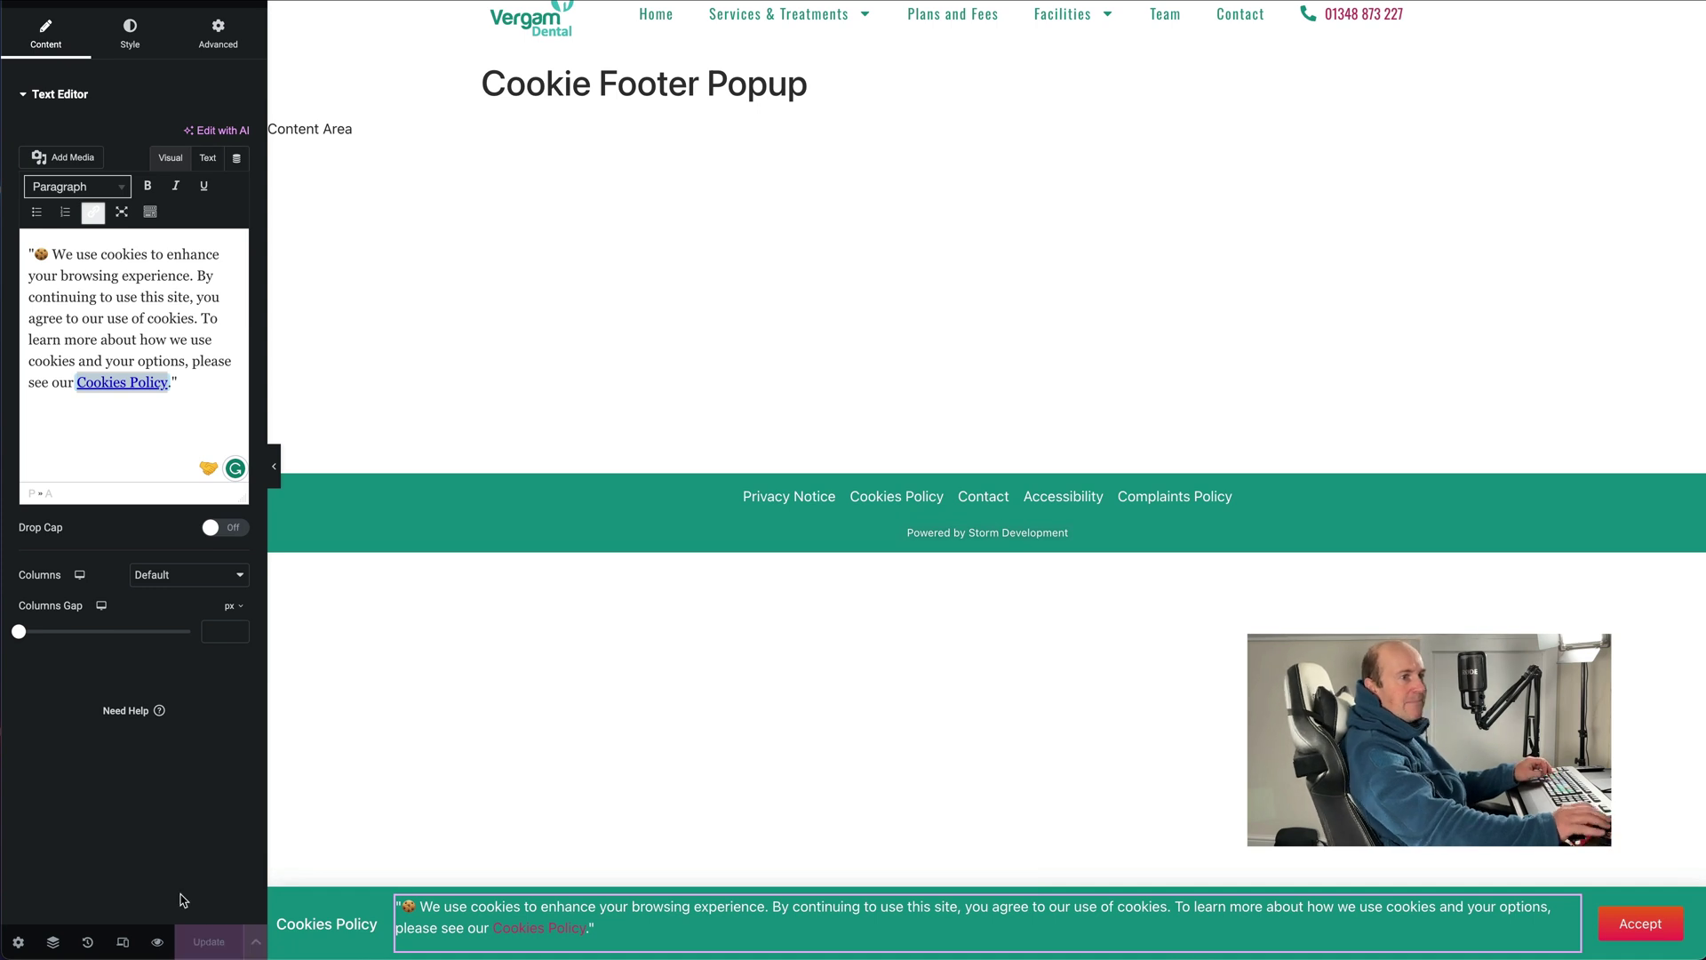